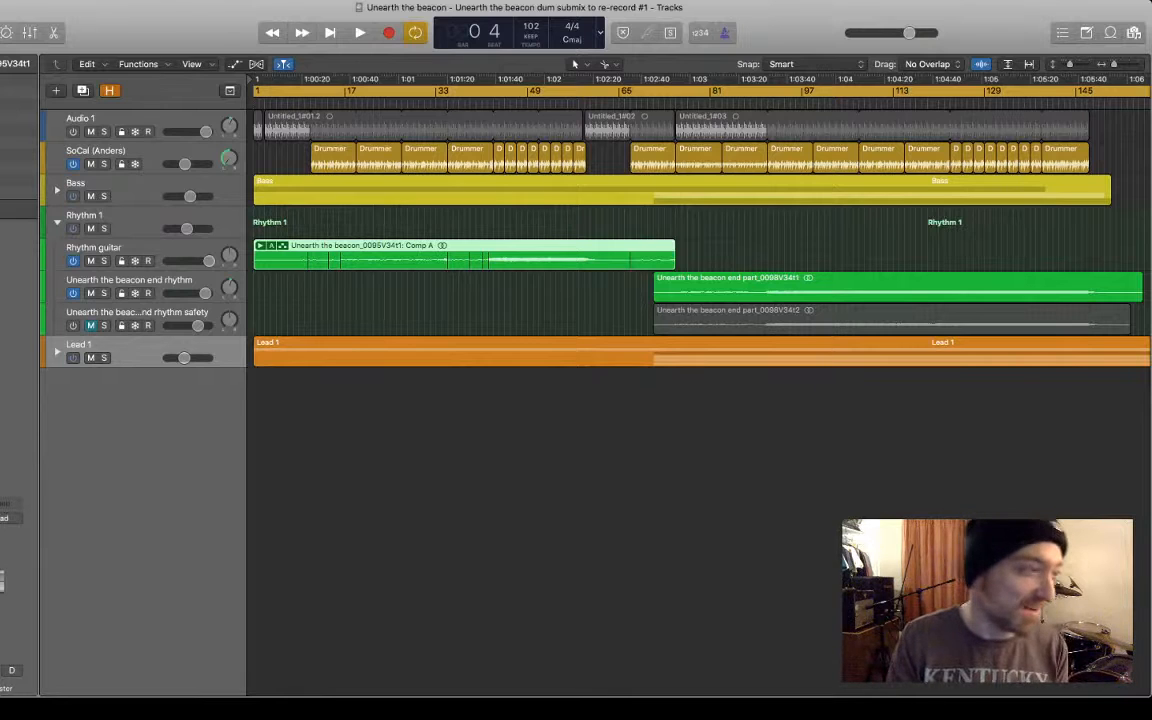
# Step: Expand the take folder on the Rhythm guitar track to show its individual takes
pyautogui.click(140, 248)
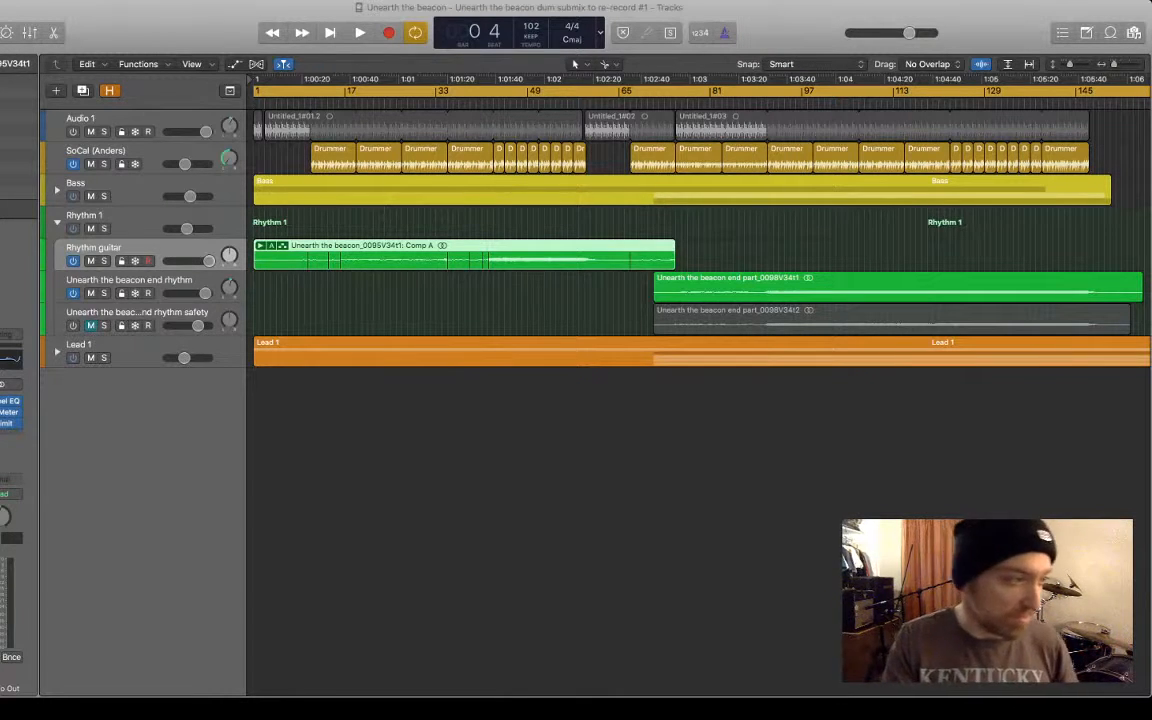
pyautogui.click(261, 246)
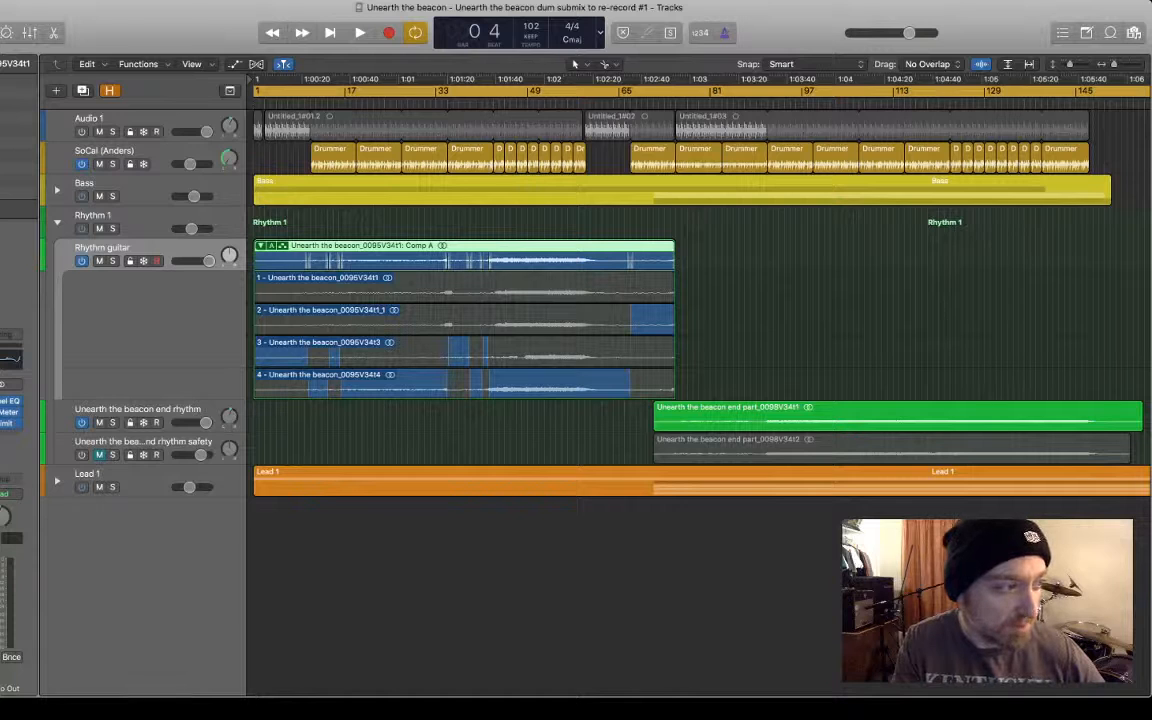
# Step: Play the song with the SoCal drummer track soloed, stop playback, and extend the cycle range back to bar 1
pyautogui.click(150, 151)
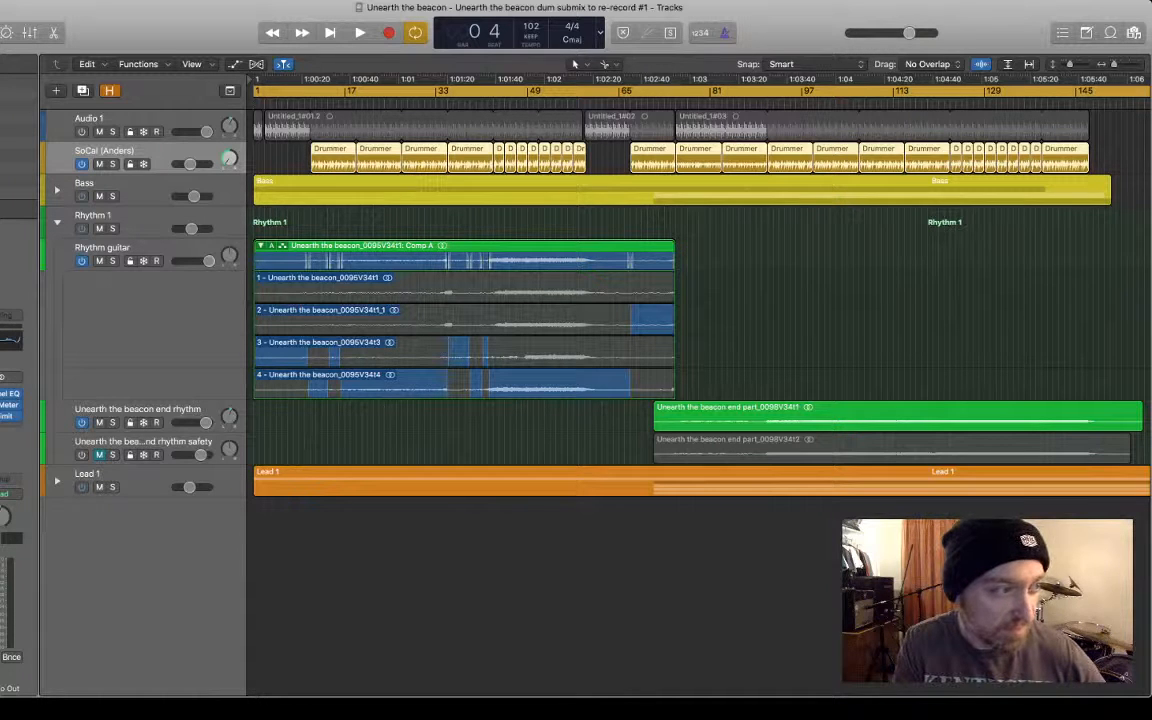
pyautogui.hotkey('shift', '.')
pyautogui.press('space')
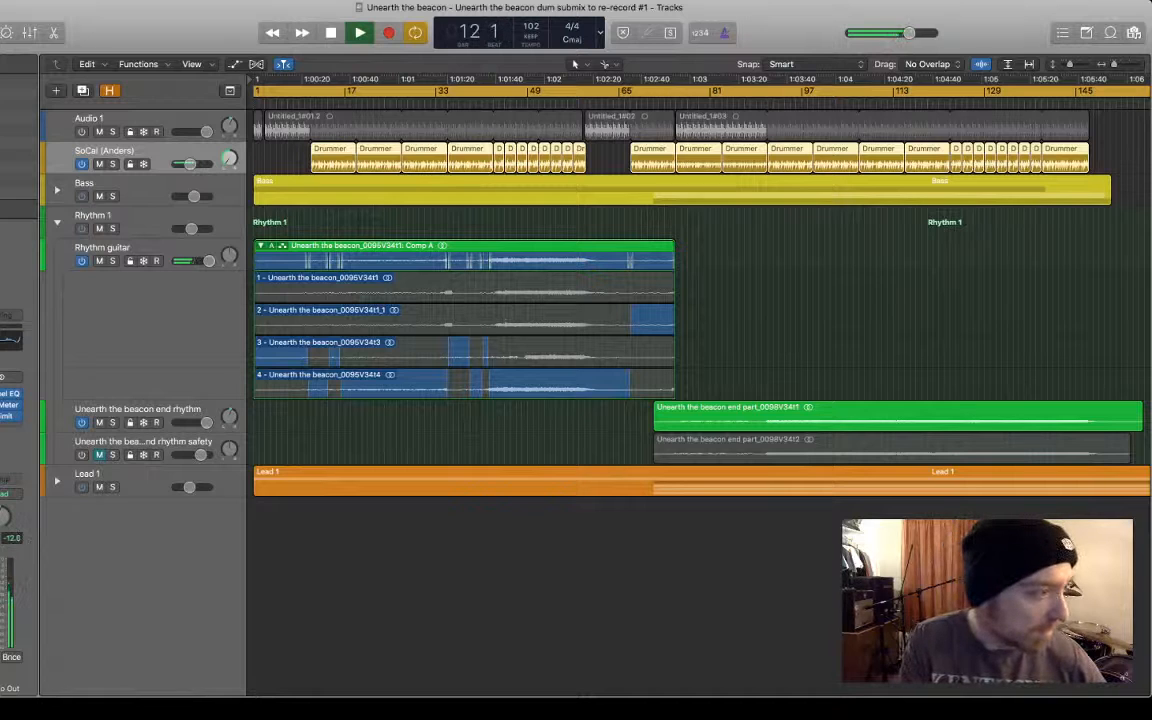
pyautogui.press('s')
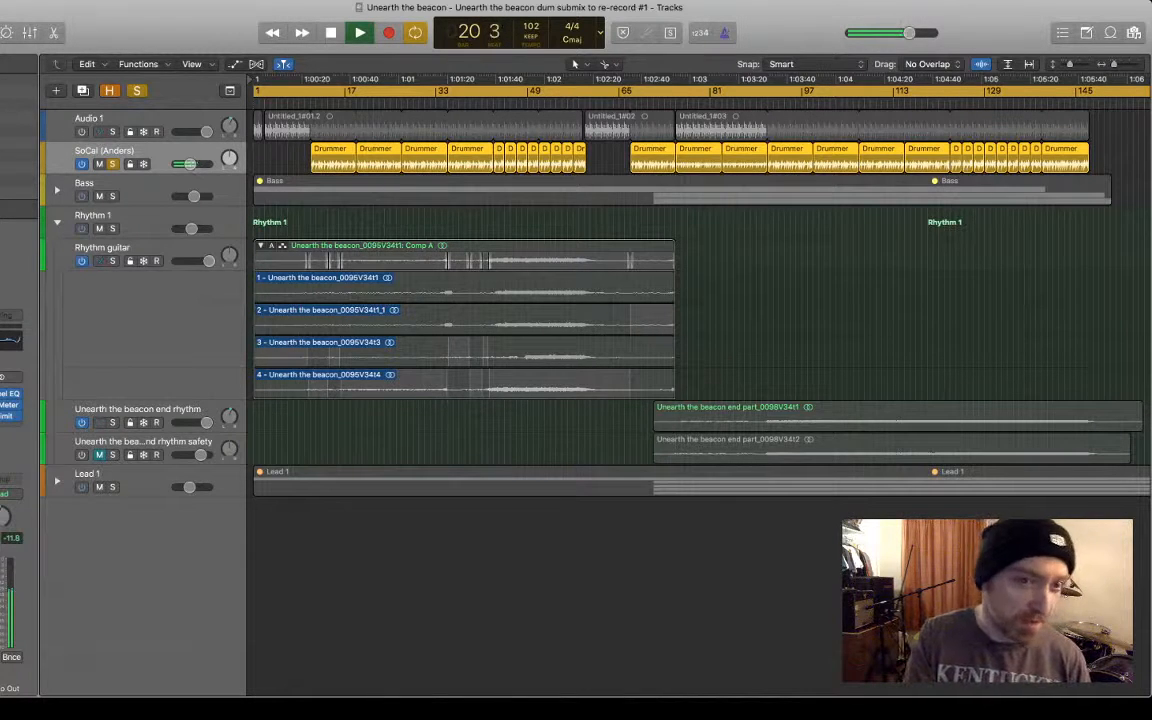
pyautogui.press('space')
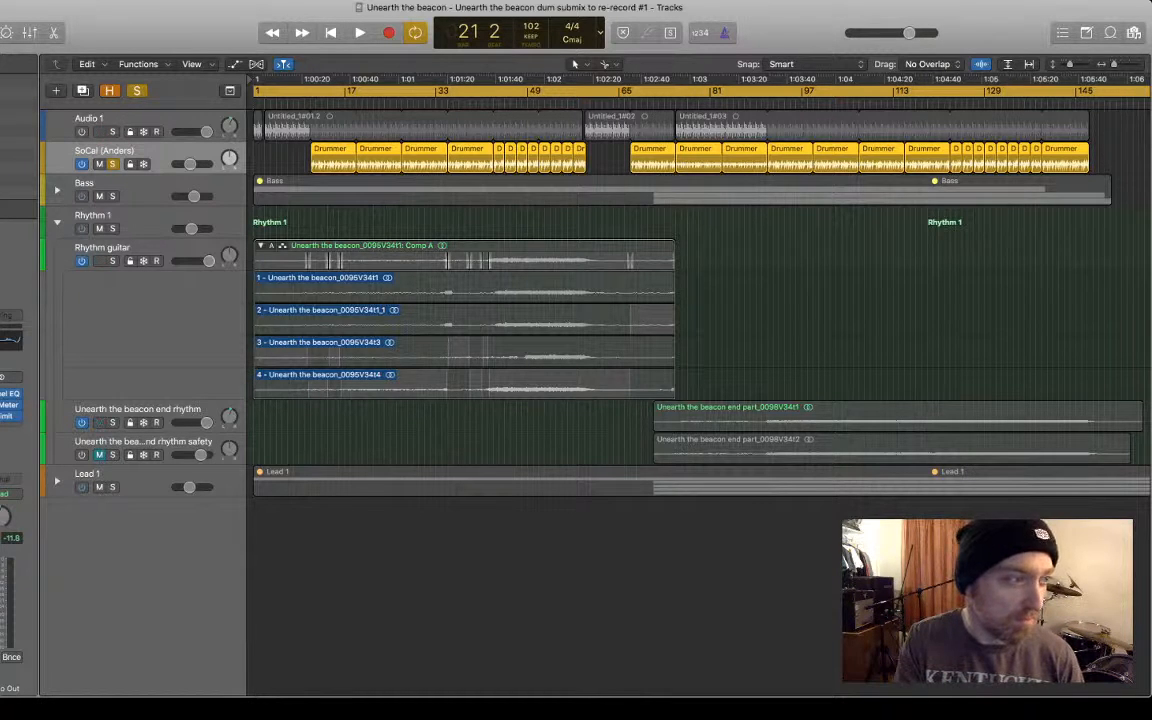
pyautogui.press('space')
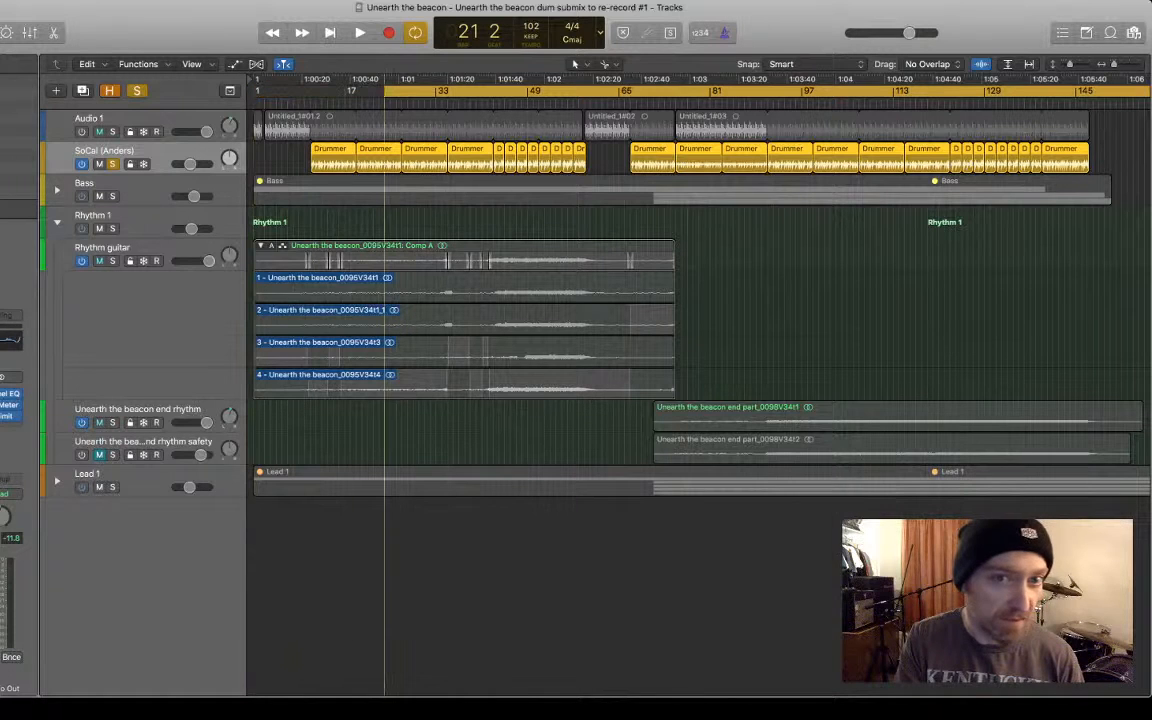
pyautogui.moveTo(435, 91); pyautogui.dragTo(256, 91)
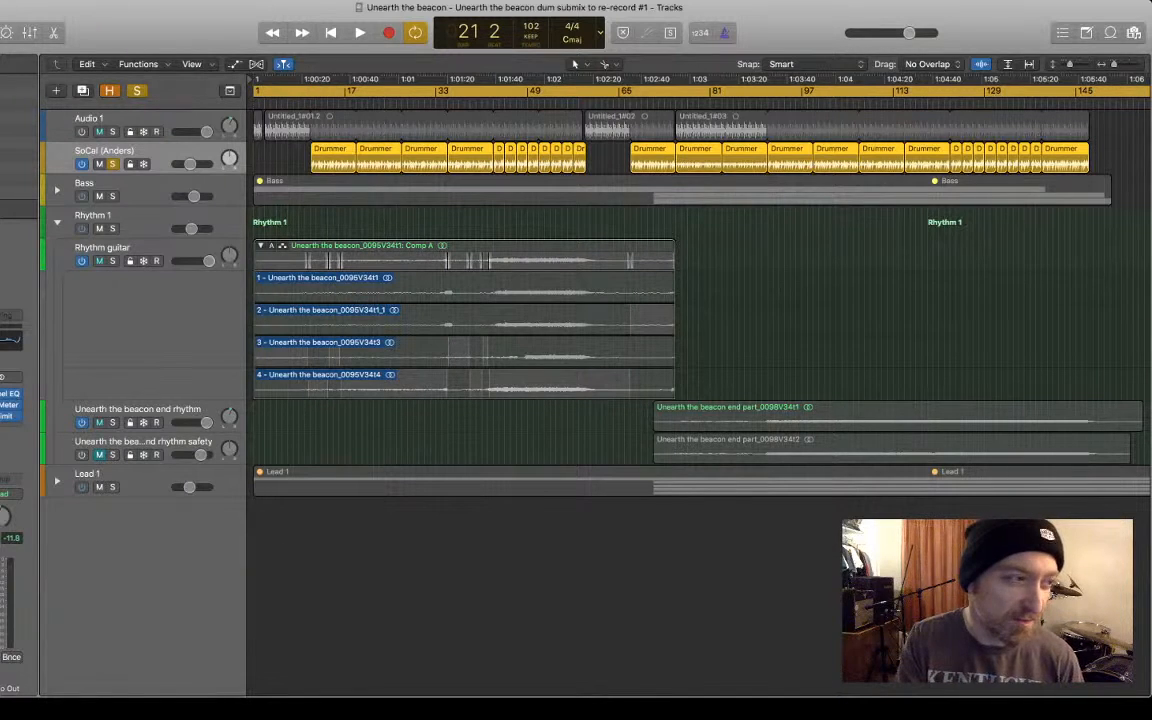
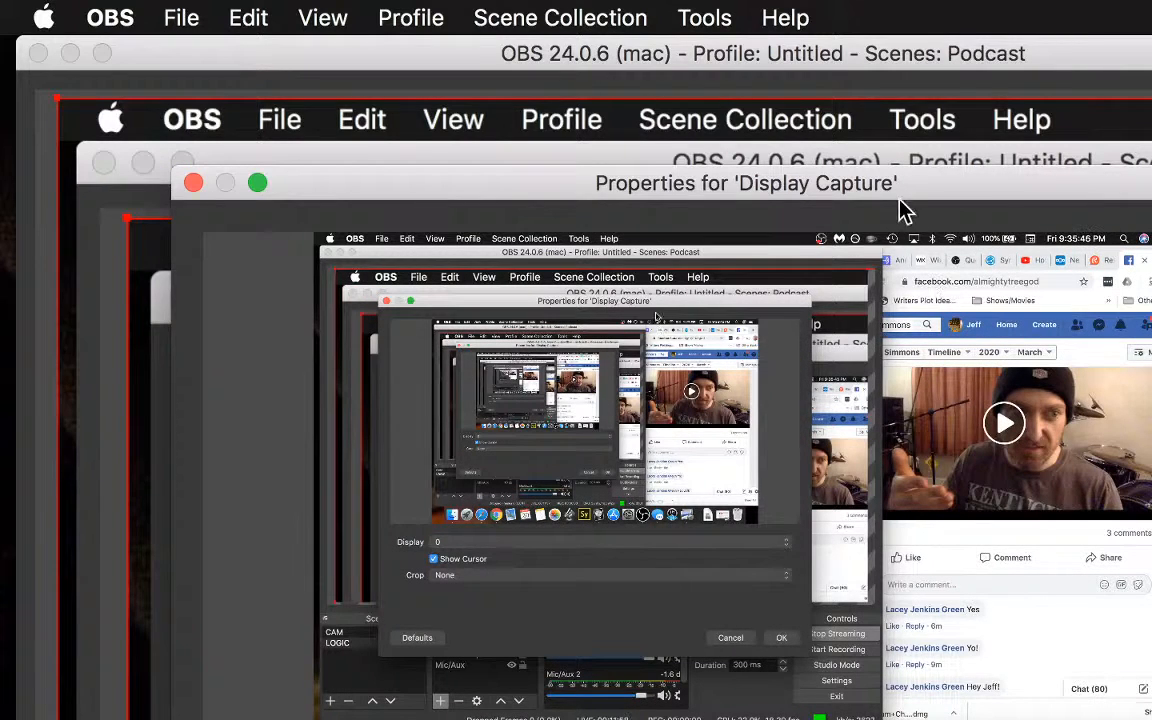
# Step: In OBS, move the Display Capture source's properties window aside and open its Display choices
pyautogui.moveTo(874, 182); pyautogui.dragTo(957, 185)
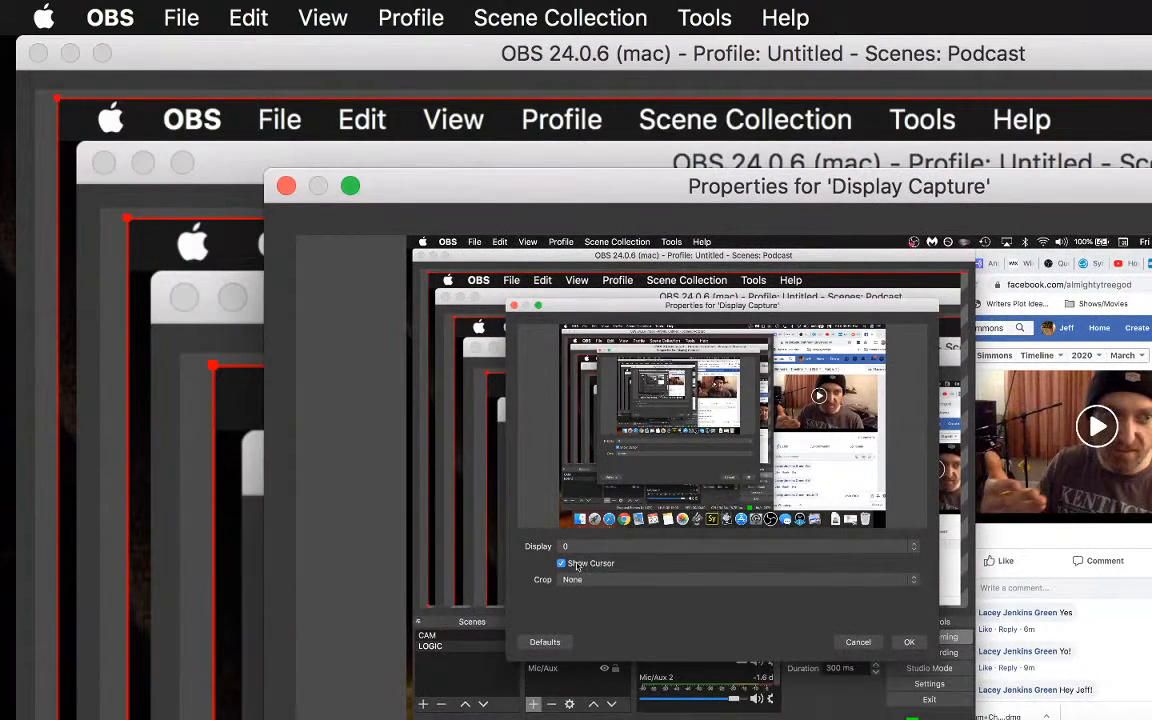
pyautogui.click(598, 547)
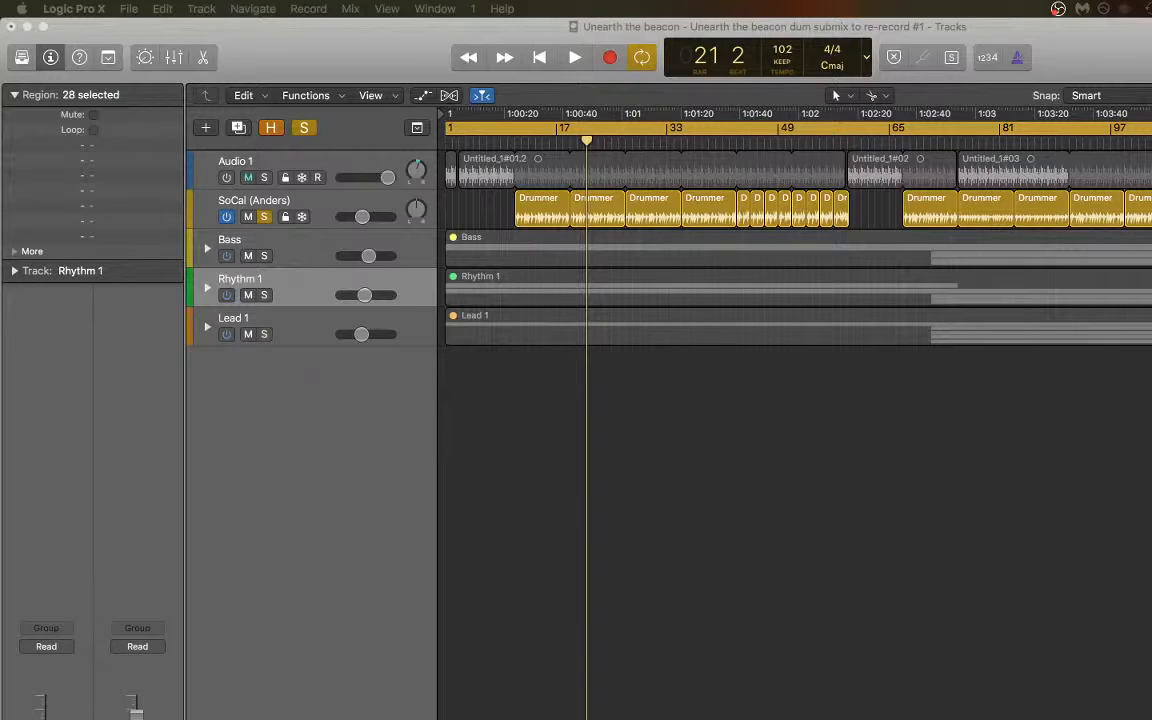
pyautogui.click(511, 482)
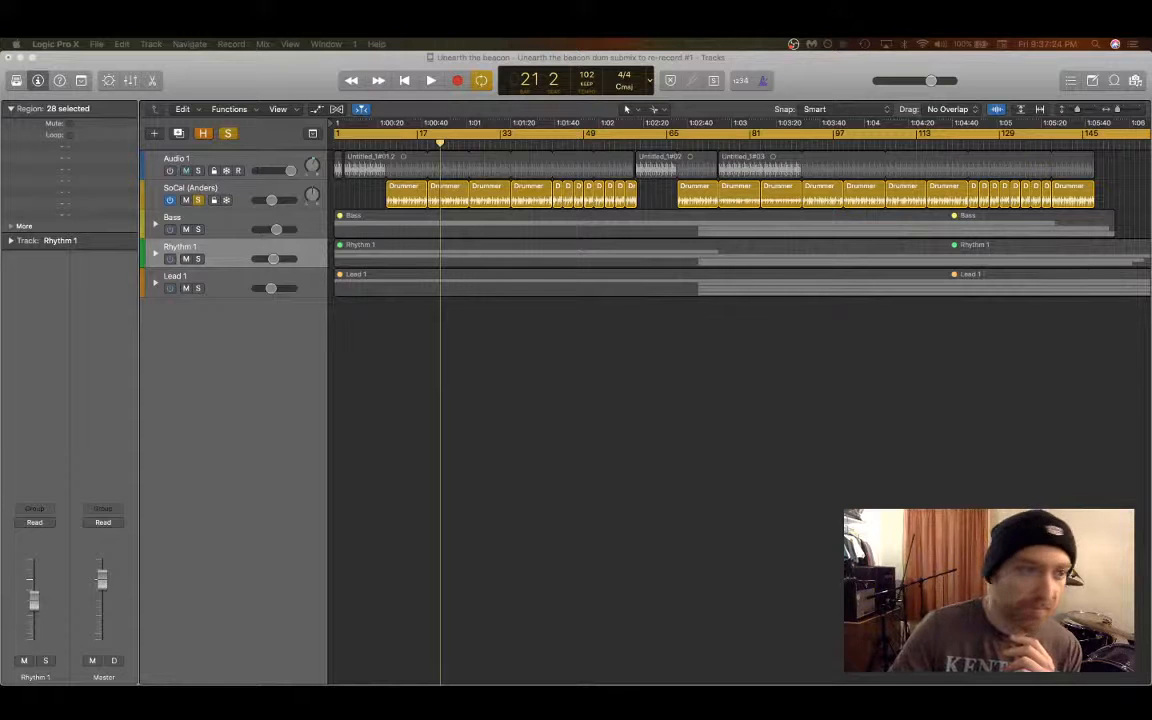
# Step: In Finder, open the MUSIC folder on the DR-40 device and select all the backing WAV files
pyautogui.moveTo(785, 196); pyautogui.dragTo(374, 380)
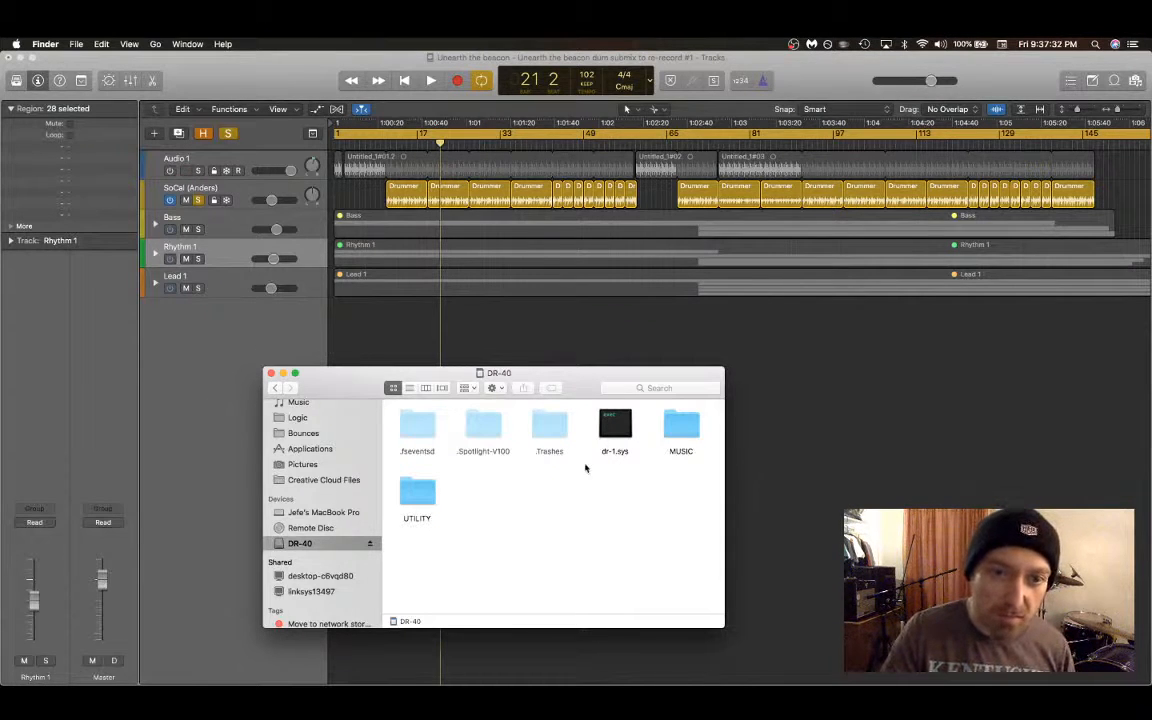
pyautogui.doubleClick(681, 425)
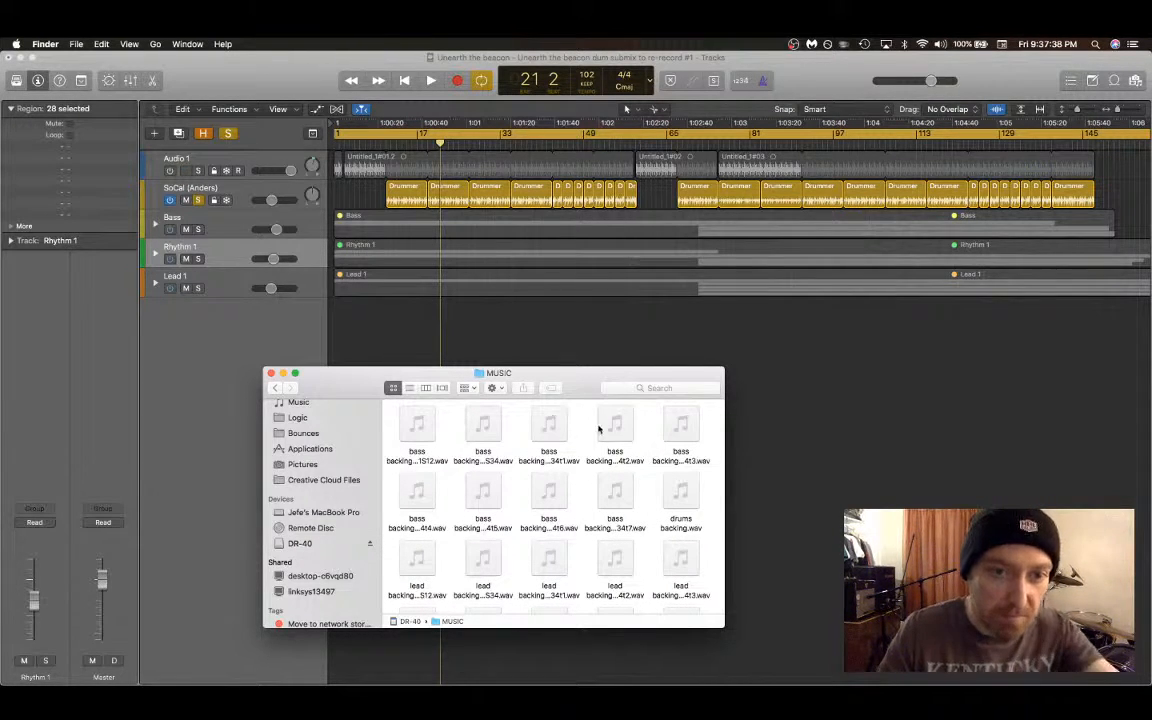
pyautogui.moveTo(614, 430)
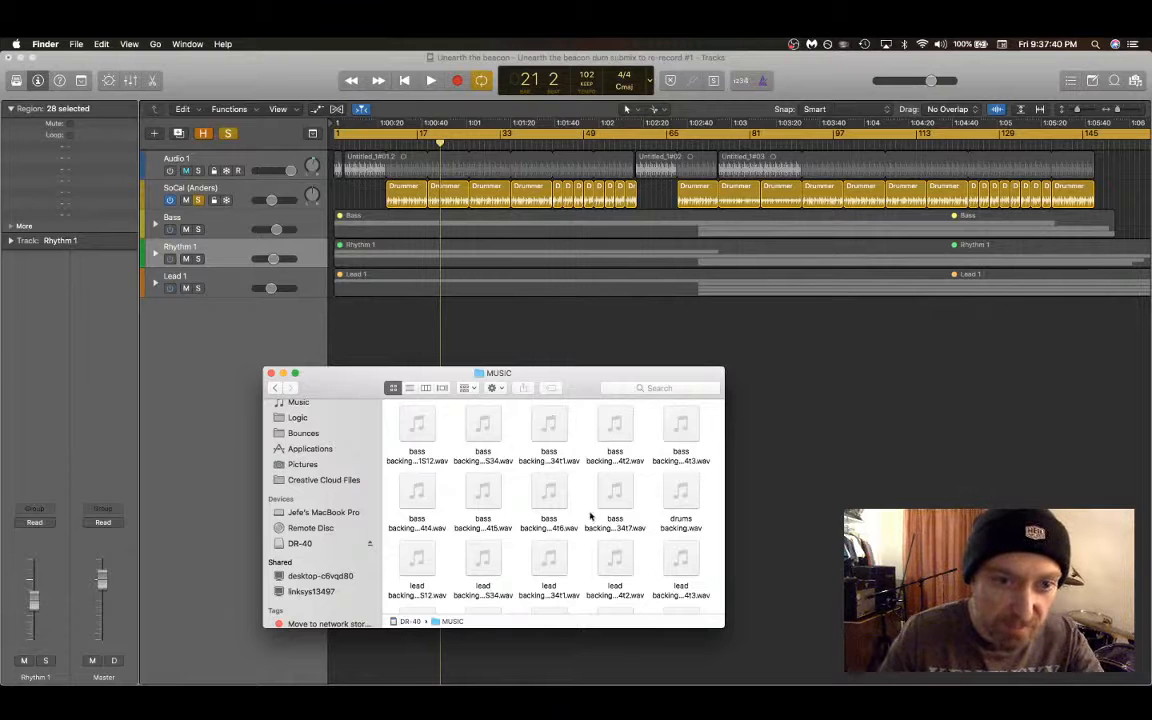
pyautogui.scroll(-5, 590, 515)
pyautogui.scroll(-3, 590, 515)
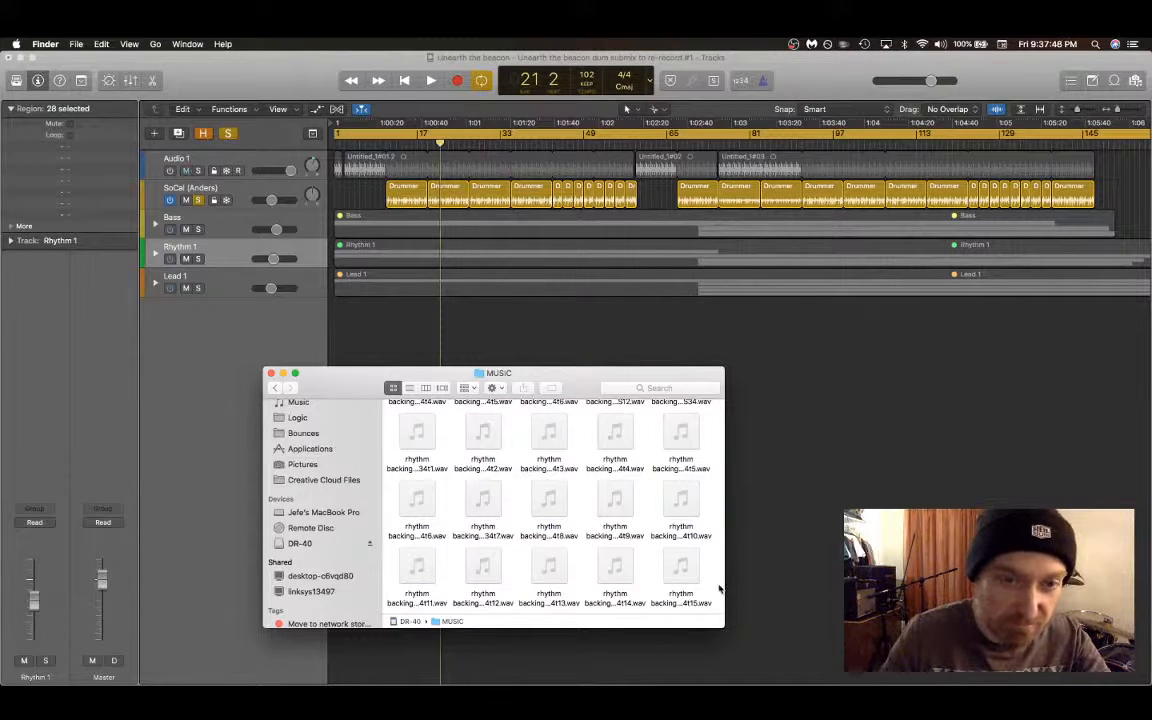
pyautogui.moveTo(718, 589); pyautogui.dragTo(404, 422)
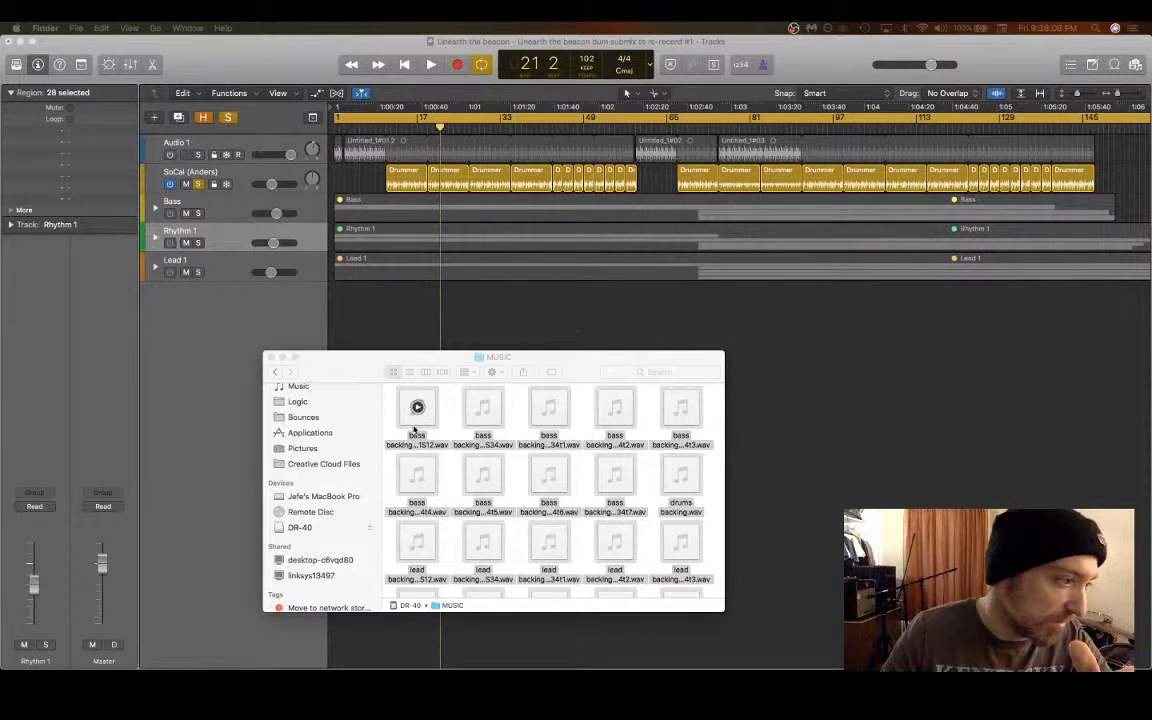
# Step: Add the selected WAV files to the Logic project below Lead 1 at bar 2, creating new tracks and treating them as stems from one project
pyautogui.moveTo(415, 428); pyautogui.dragTo(339, 329)
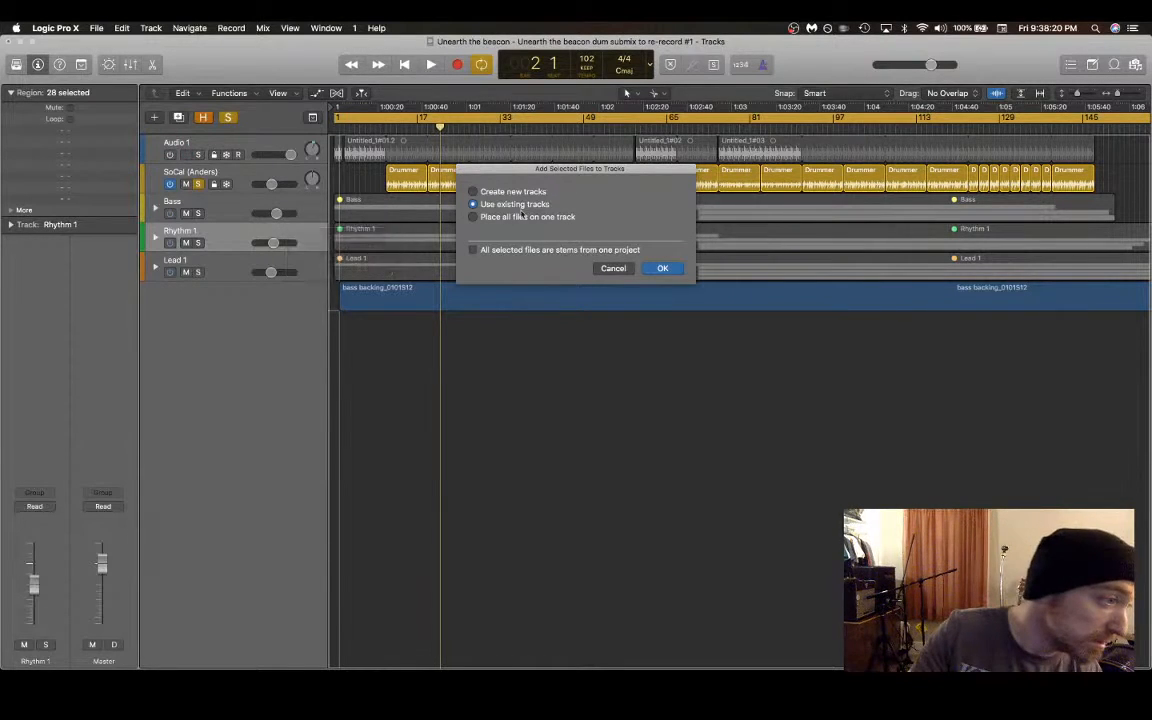
pyautogui.click(486, 192)
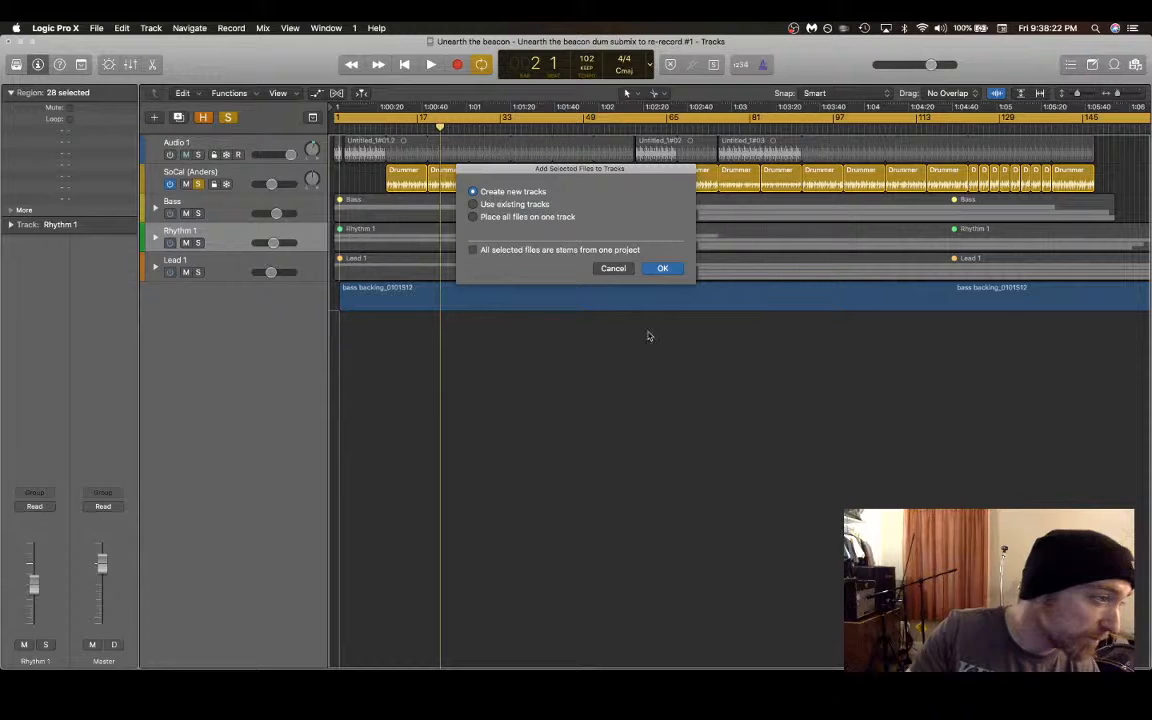
pyautogui.click(548, 250)
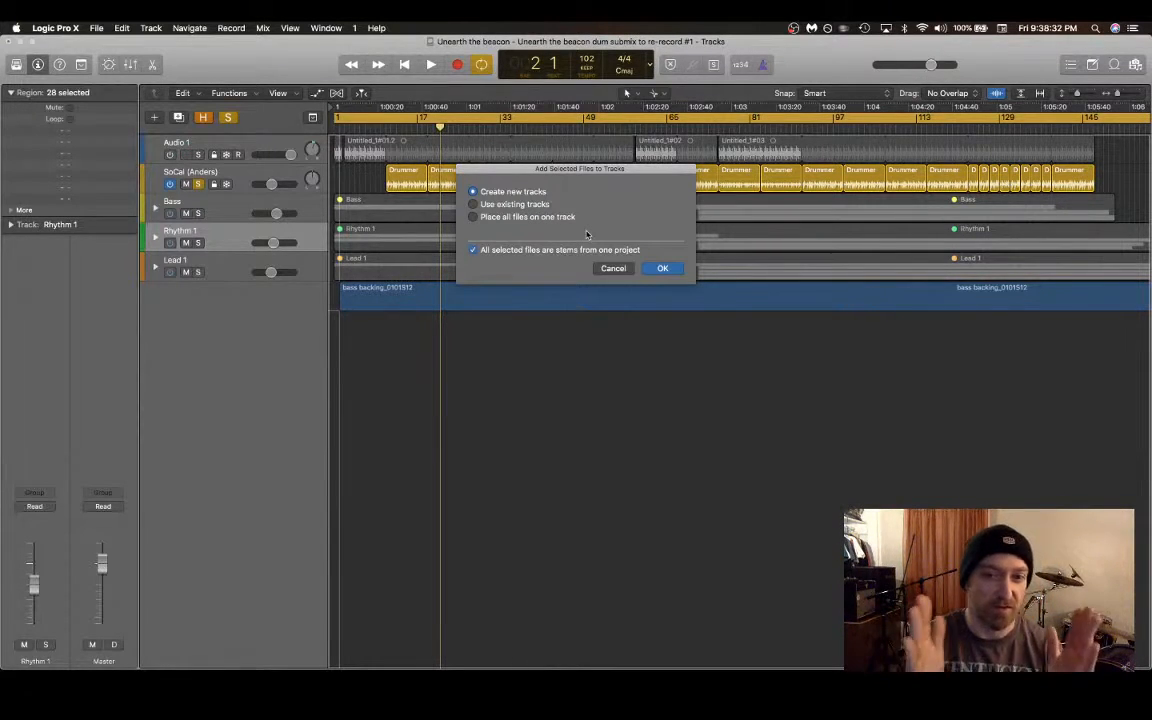
pyautogui.click(664, 269)
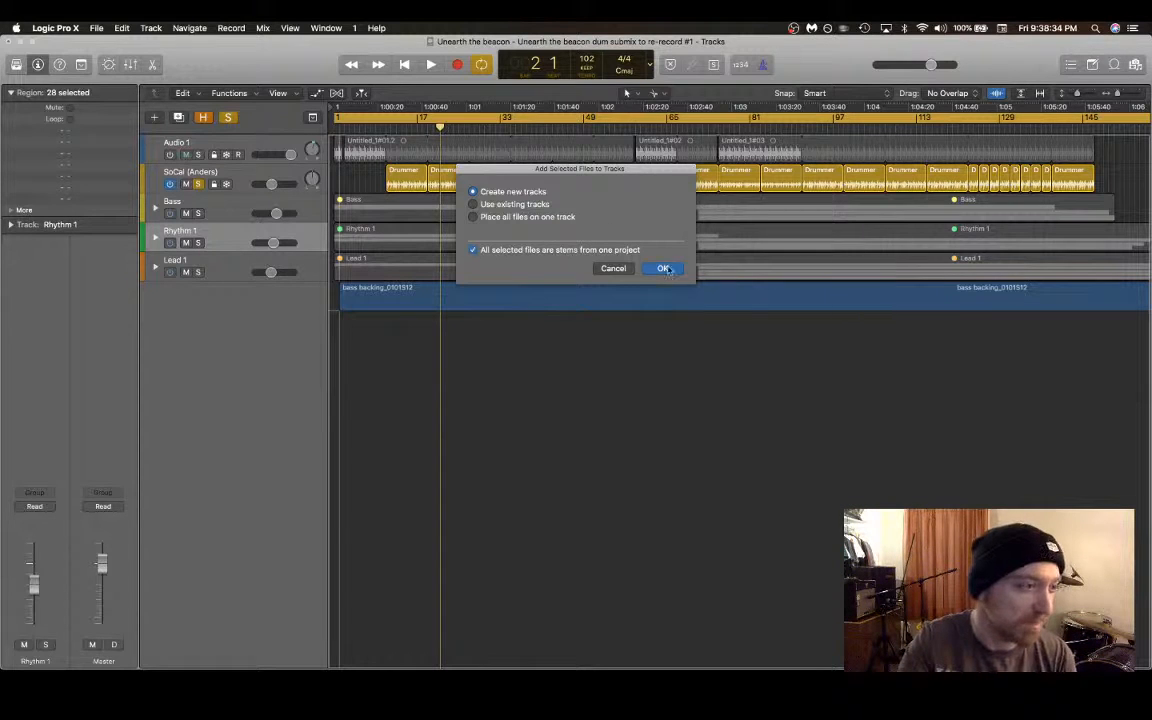
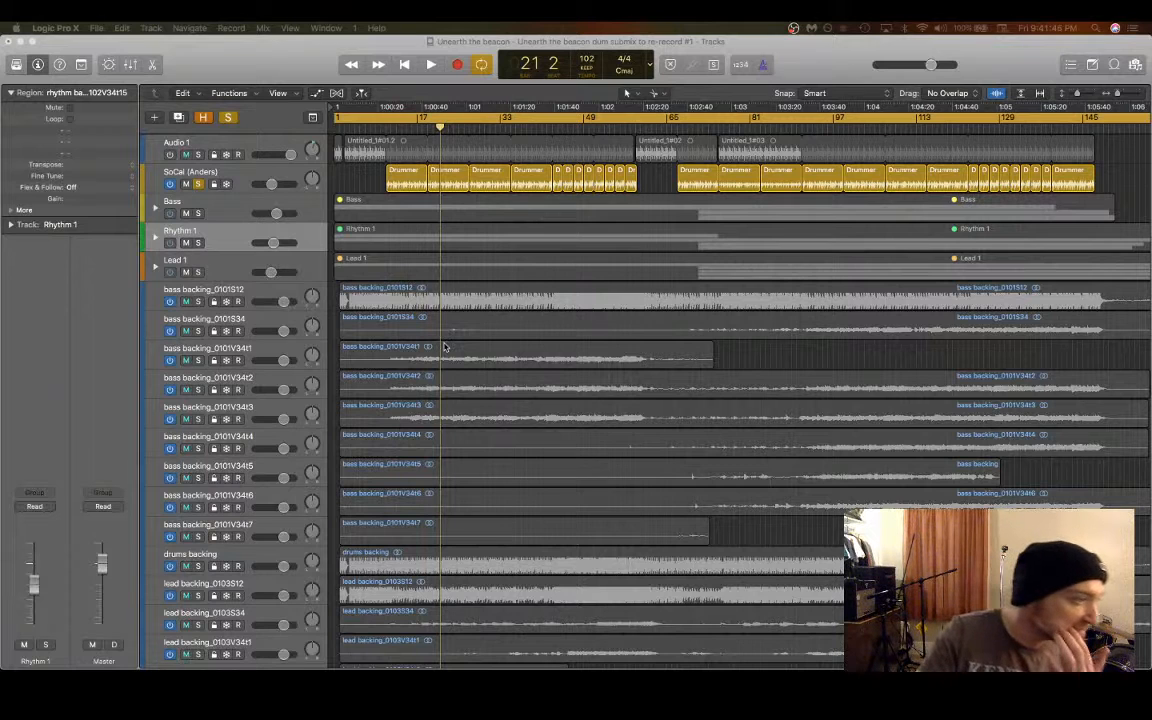
# Step: Delete the bass backing_0101S12 track together with its regions
pyautogui.click(265, 292)
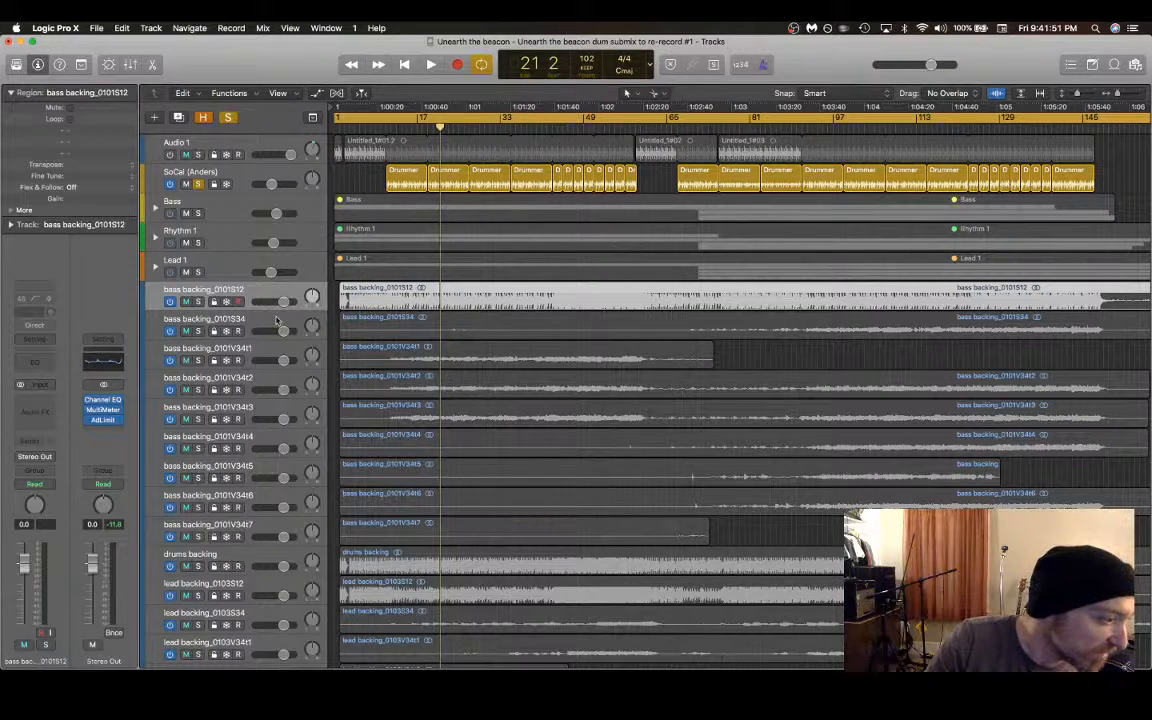
pyautogui.scroll(-2, 276, 320)
pyautogui.scroll(2, 276, 320)
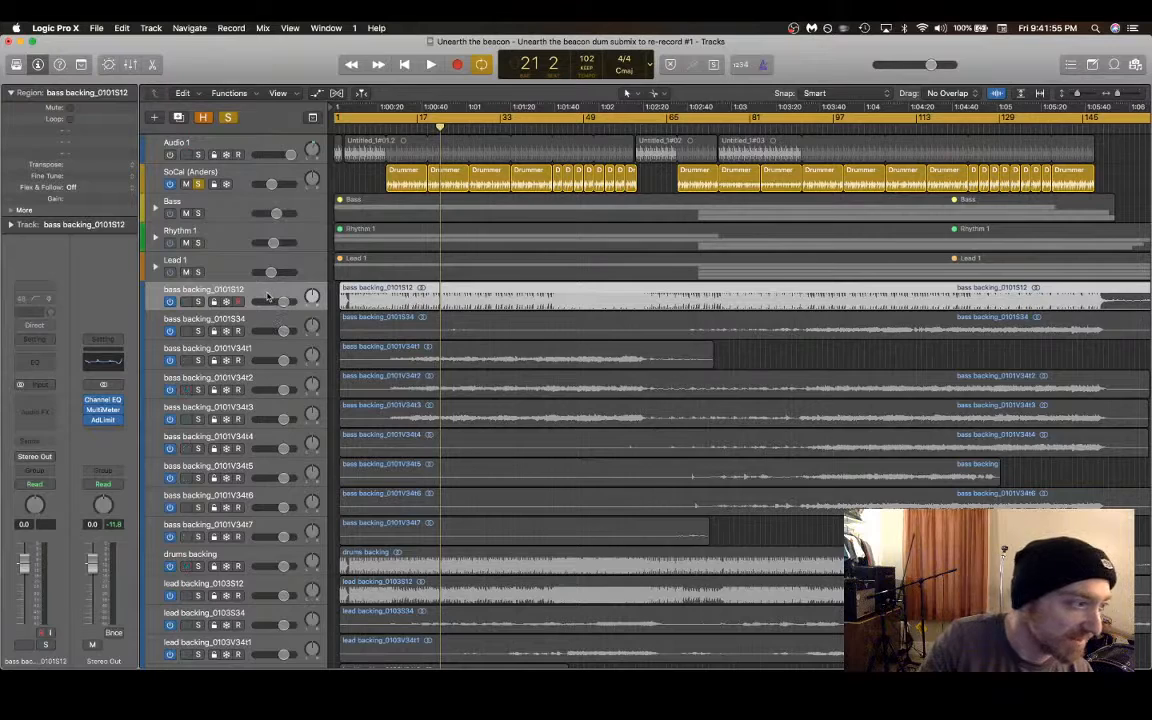
pyautogui.scroll(-3, 267, 296)
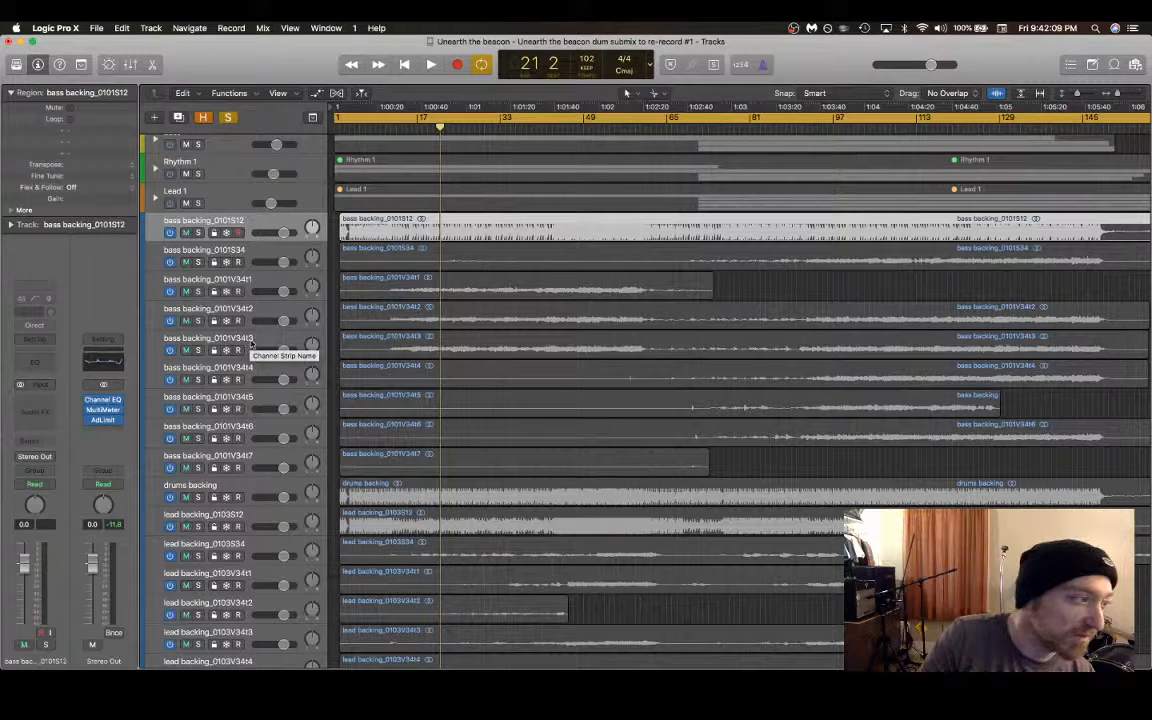
pyautogui.rightClick(243, 228)
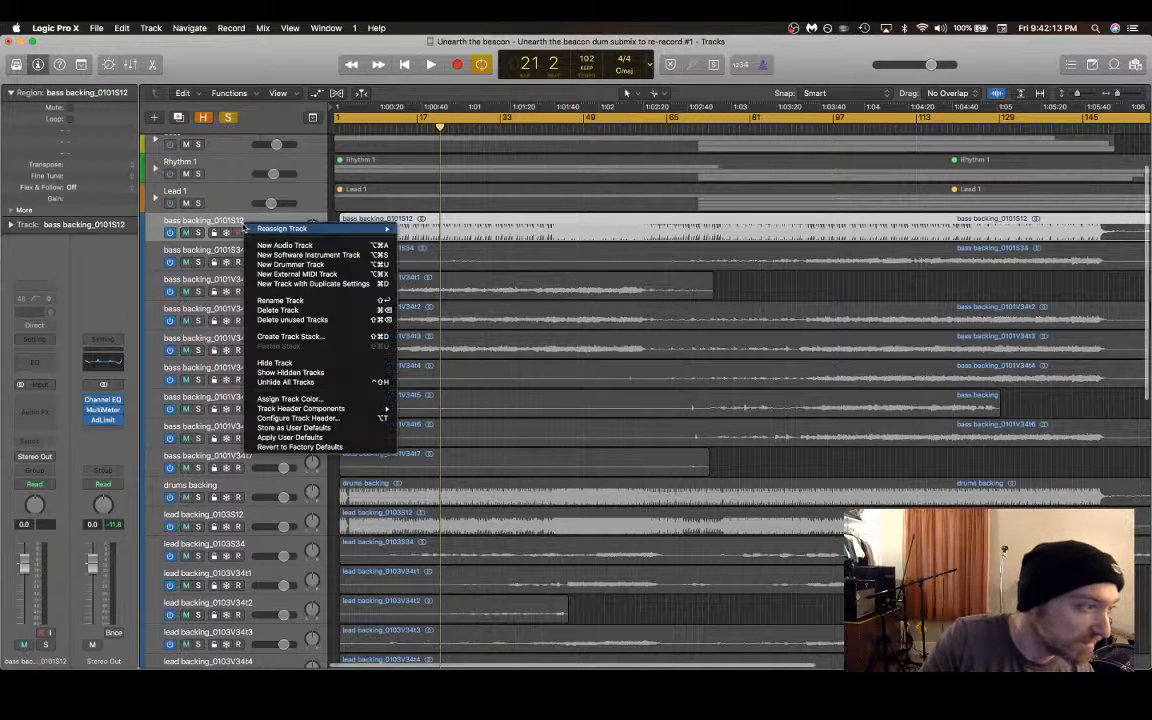
pyautogui.click(312, 311)
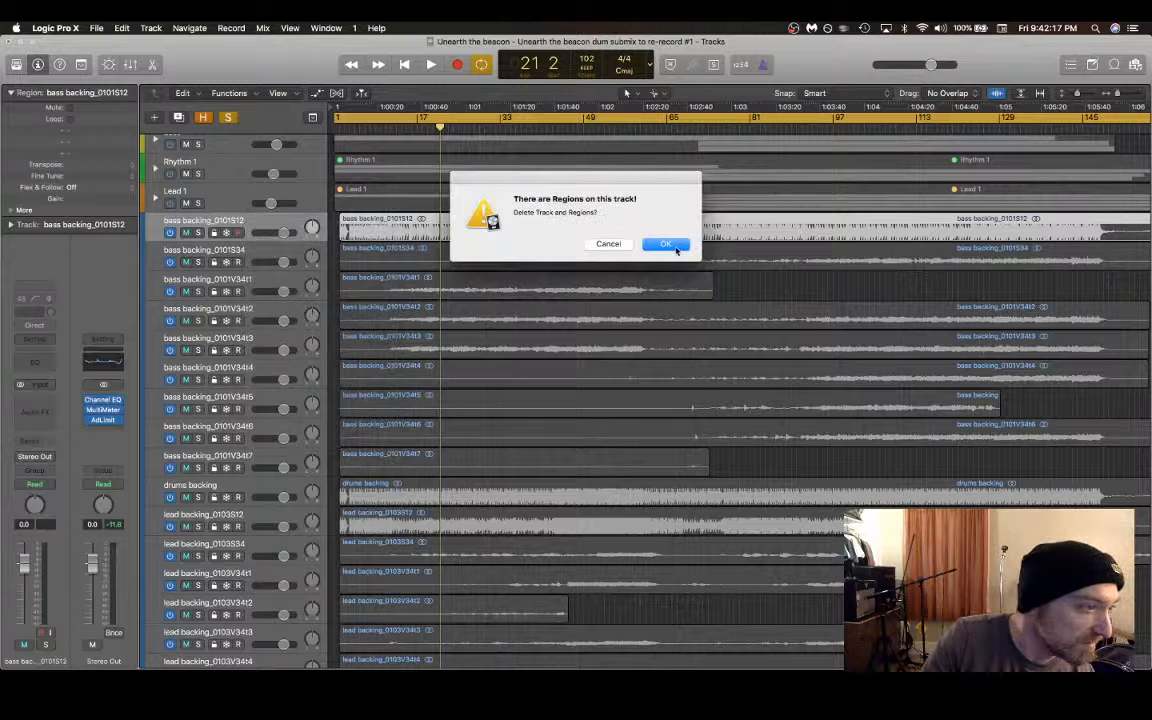
pyautogui.click(664, 245)
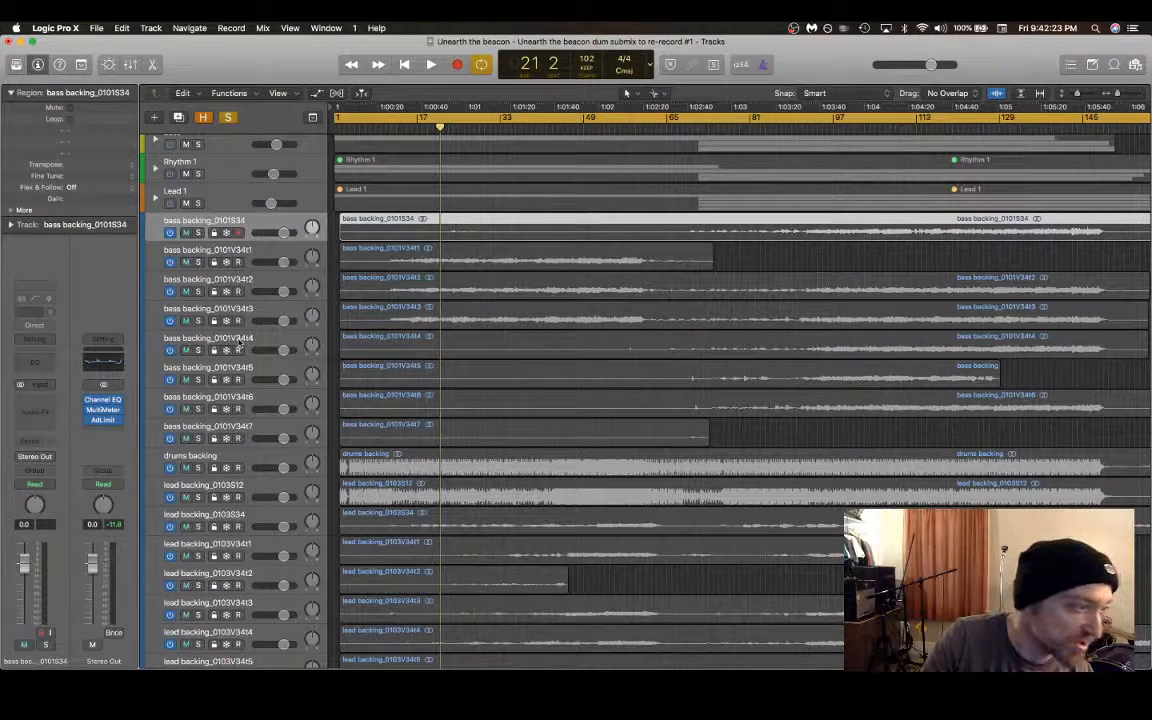
# Step: Pack the regions of tracks bass backing_0101S34 through bass backing_0101V34t7 into one take folder
pyautogui.keyDown('shift'); pyautogui.click(243, 428); pyautogui.keyUp('shift')
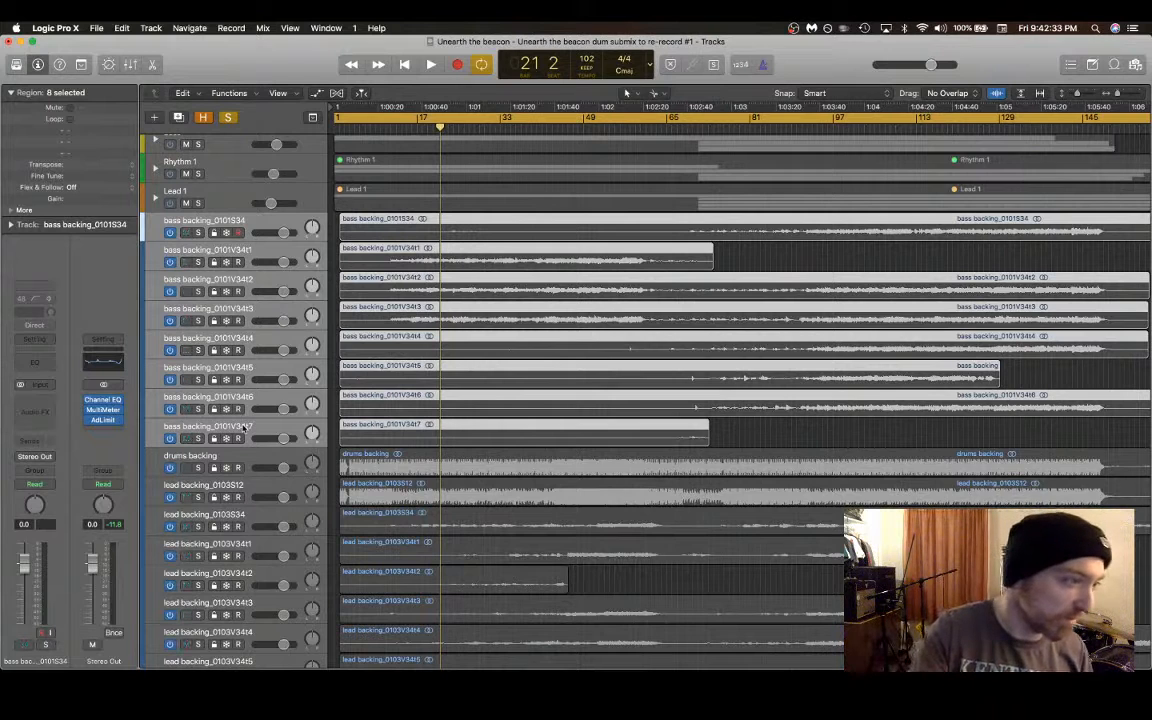
pyautogui.rightClick(246, 227)
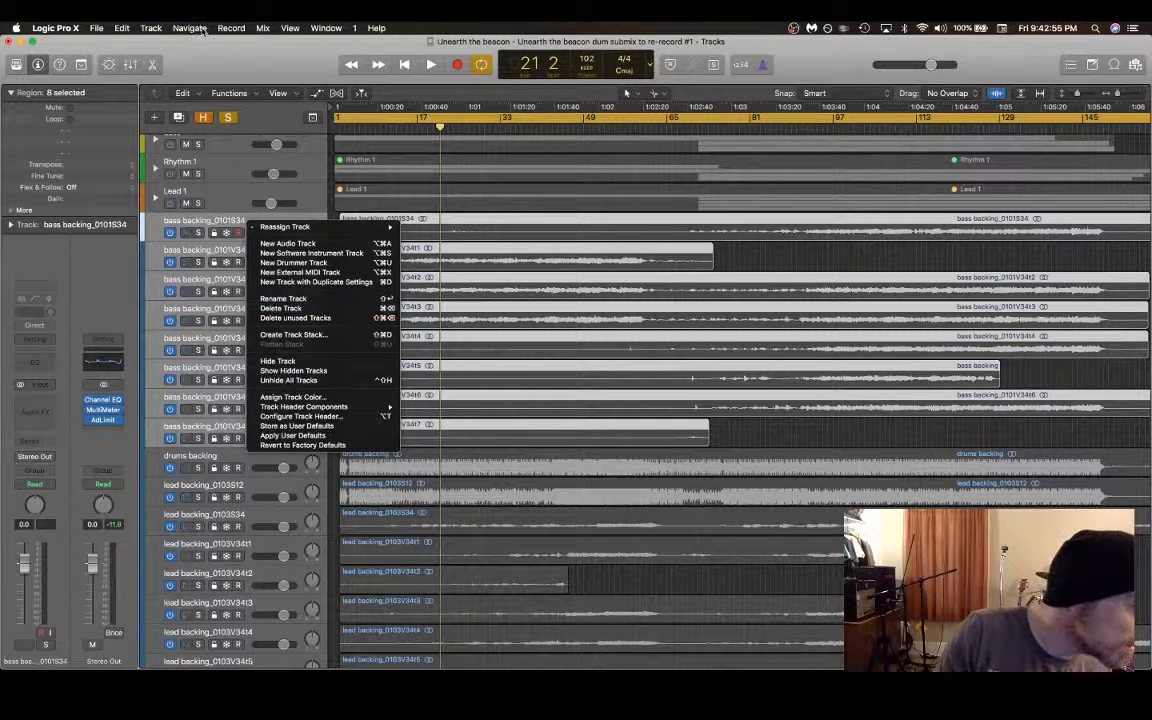
pyautogui.rightClick(512, 219)
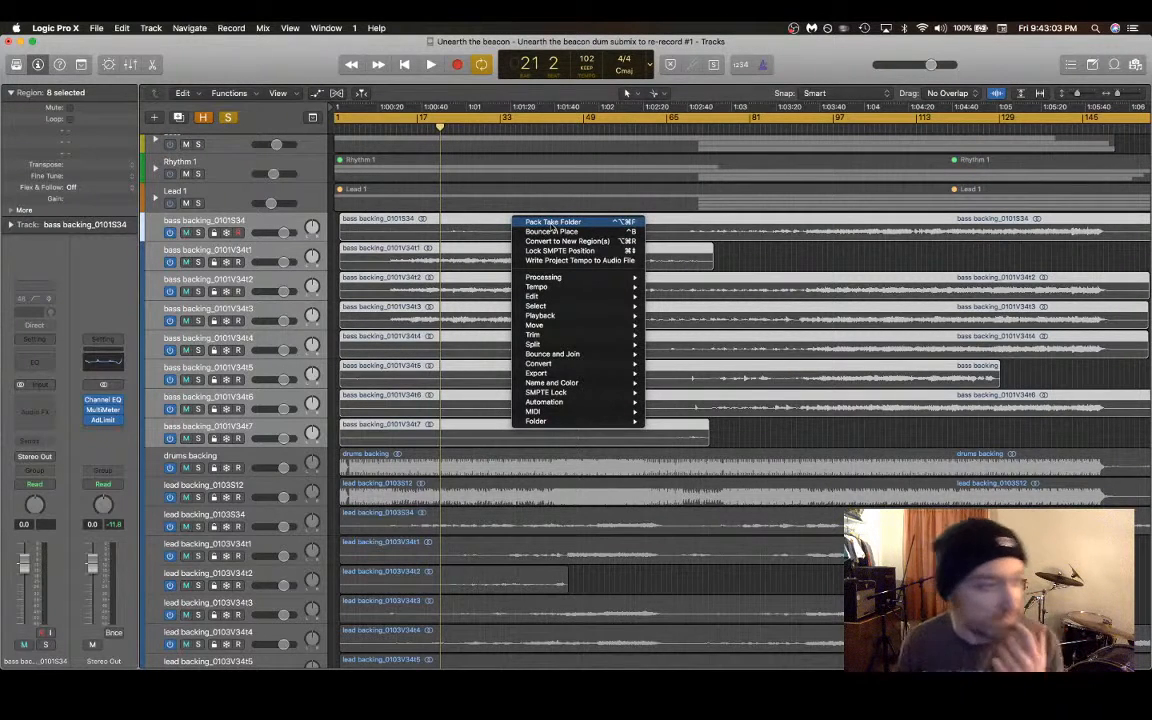
pyautogui.click(551, 225)
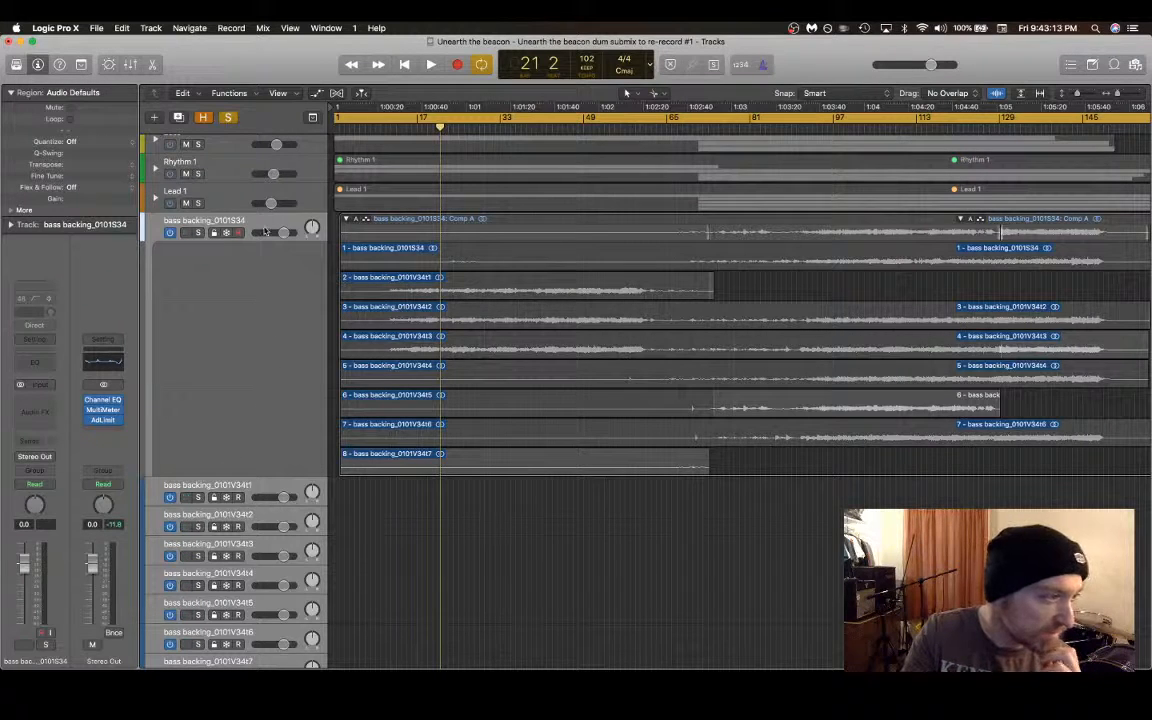
# Step: Play the soloed bass backing tracks and choose take 4, bass backing_0101V34t3, for the comp's opening section
pyautogui.click(198, 232)
pyautogui.press('space')
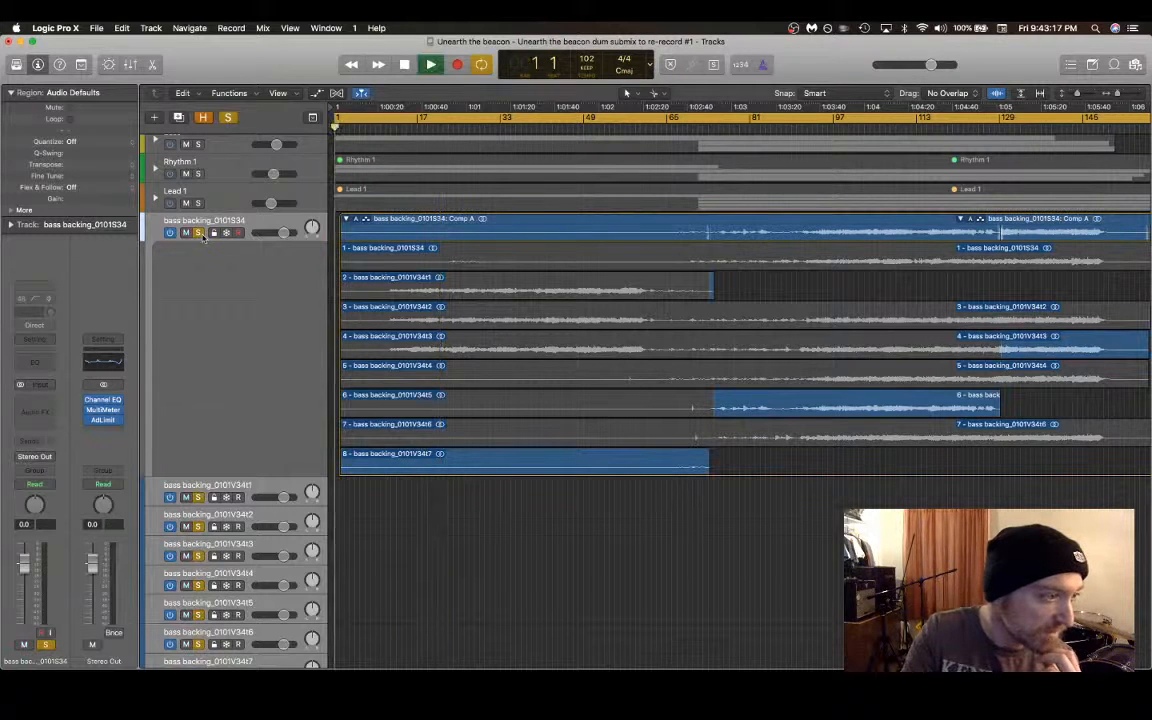
pyautogui.click(455, 286)
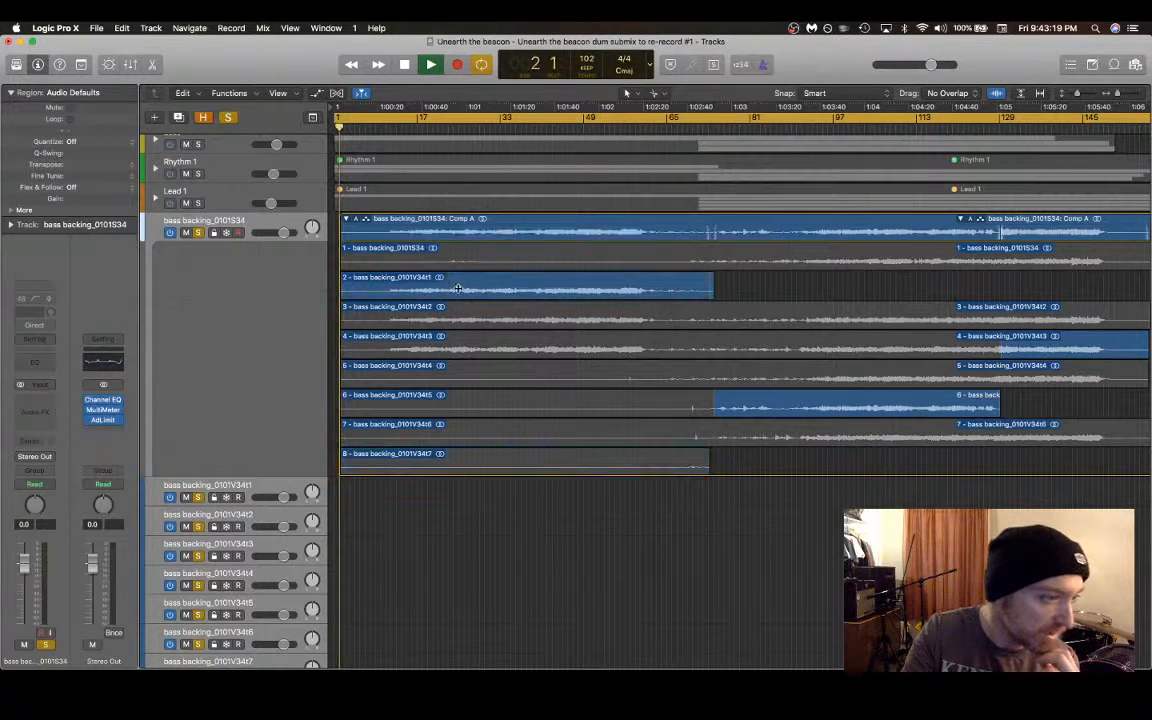
pyautogui.click(480, 319)
pyautogui.click(547, 341)
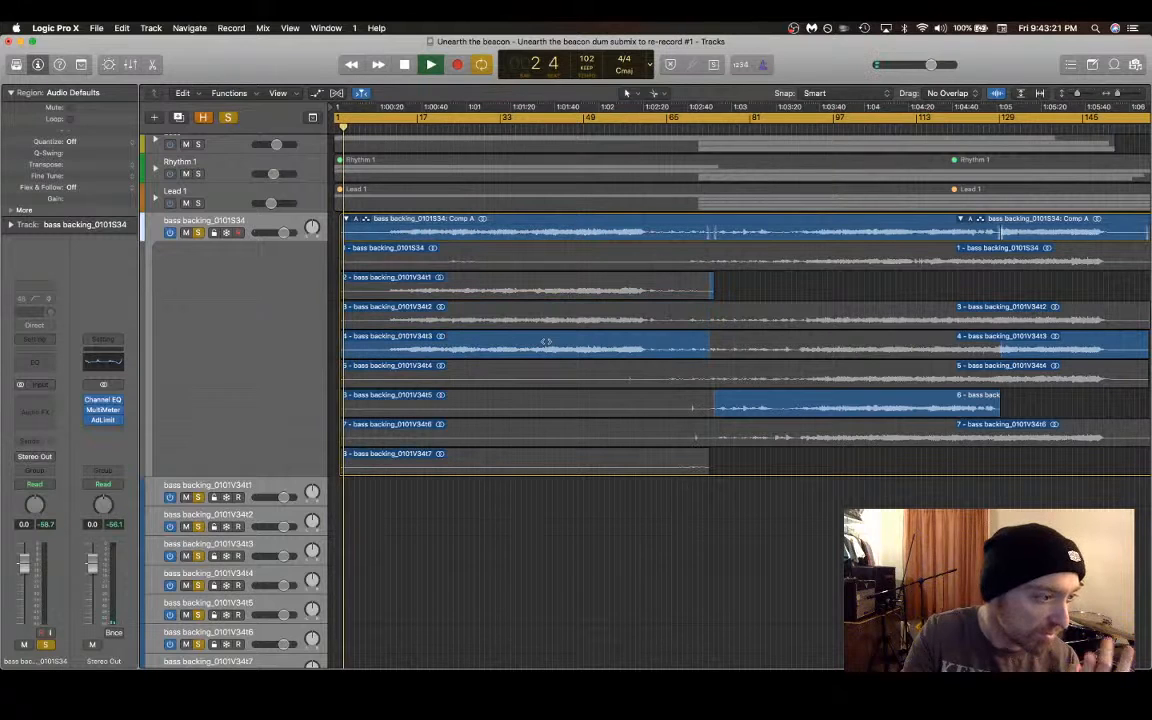
# Step: Choose take 1, bass backing_0101S34, for the bass comp from about bar 61 to bar 87 and stop playback
pyautogui.moveTo(650, 258); pyautogui.dragTo(788, 318)
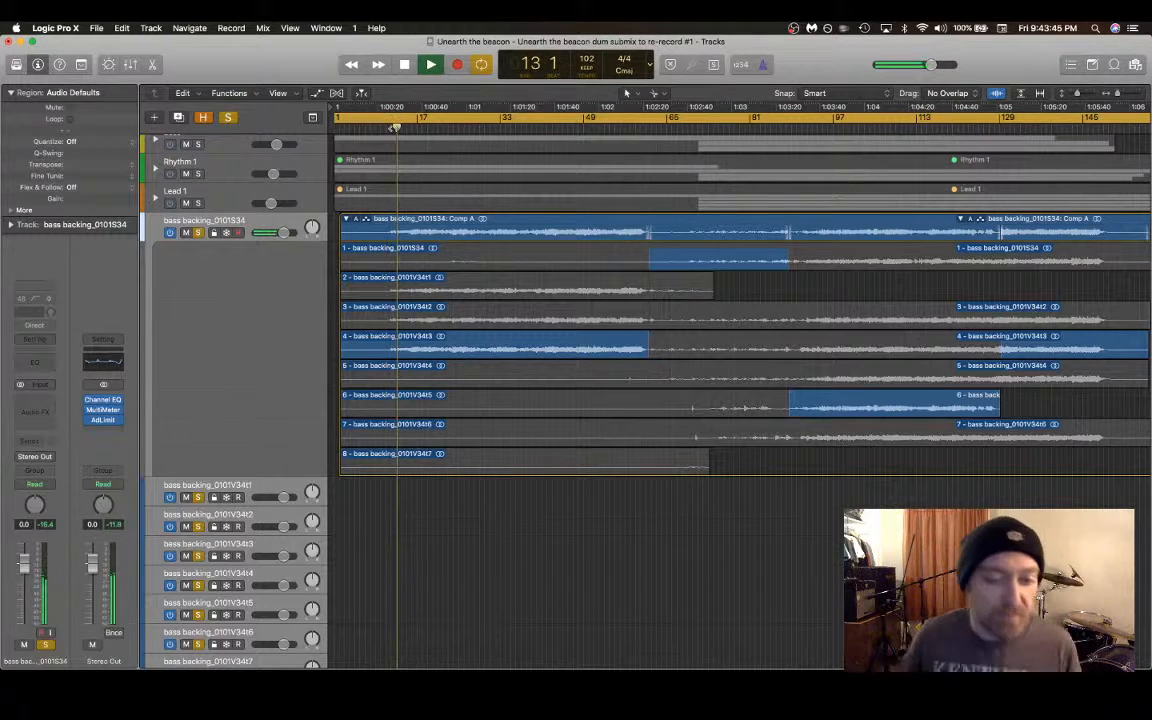
pyautogui.press('space')
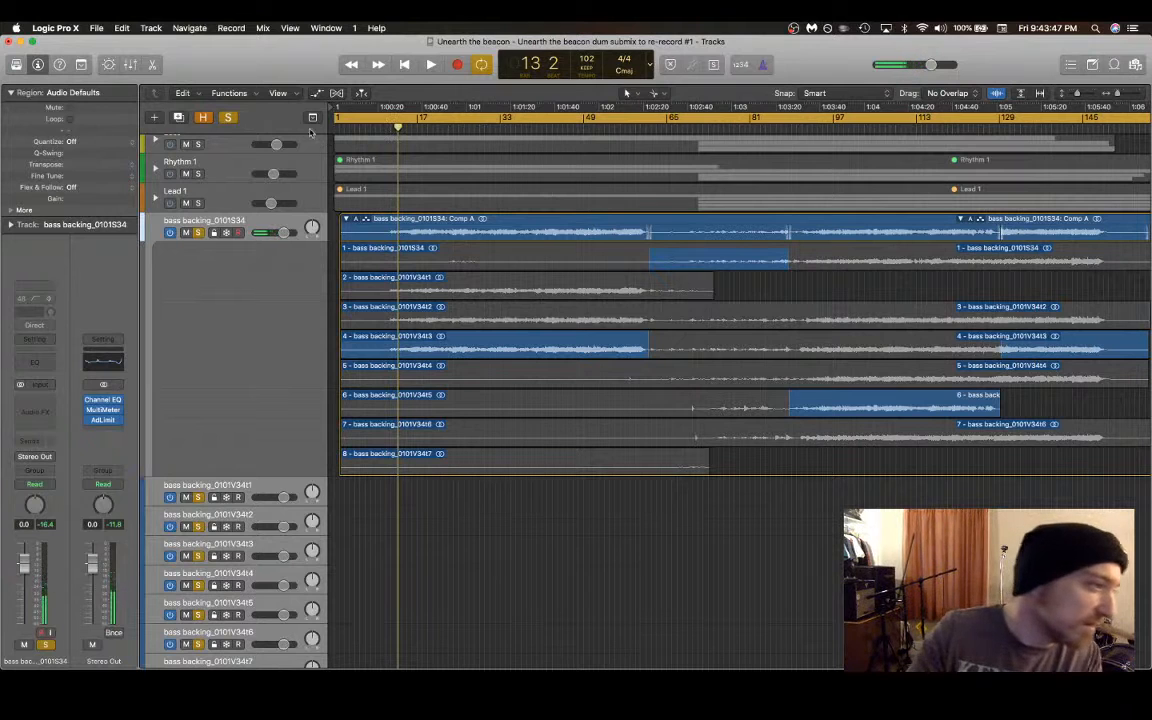
# Step: Move the bass backing take folder to start at bar 1 and play it back from bar 10
pyautogui.click(447, 219)
pyautogui.moveTo(447, 219); pyautogui.dragTo(442, 219)
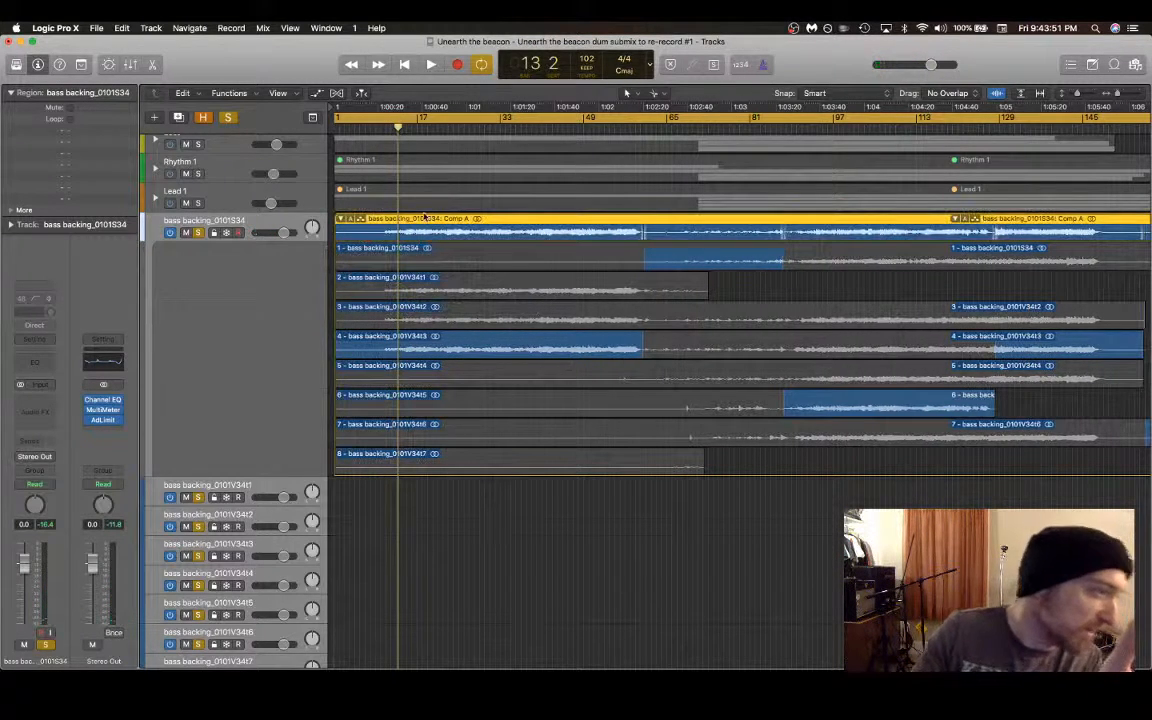
pyautogui.click(380, 129)
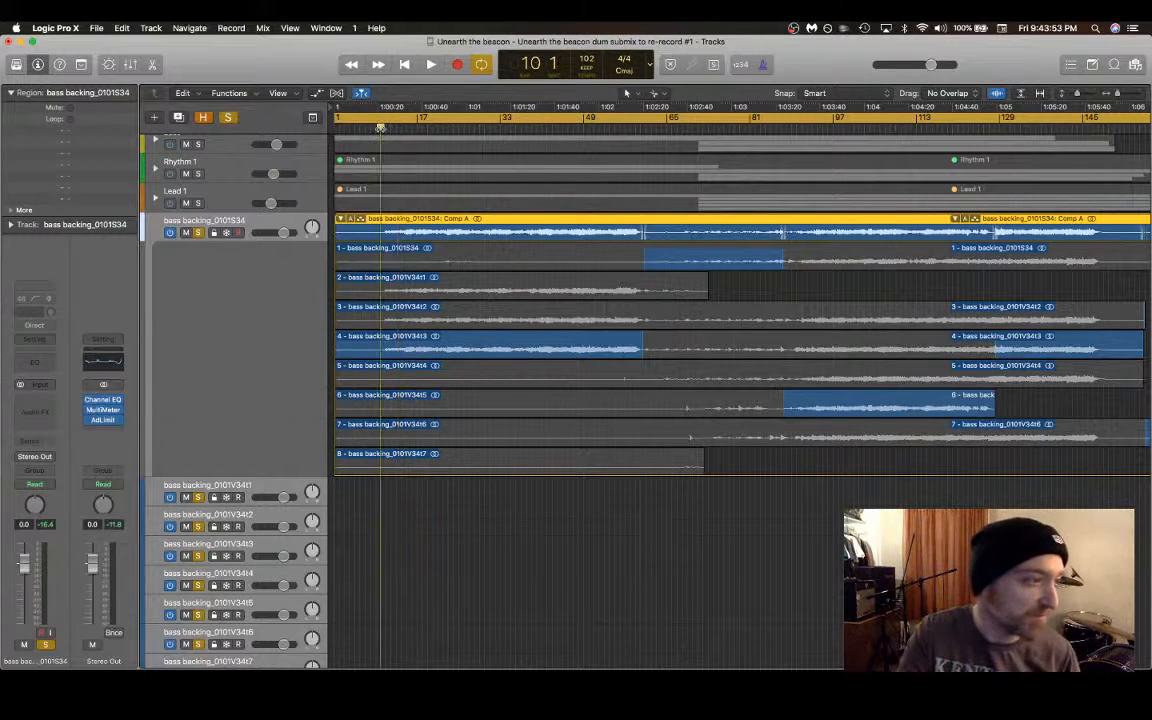
pyautogui.press('space')
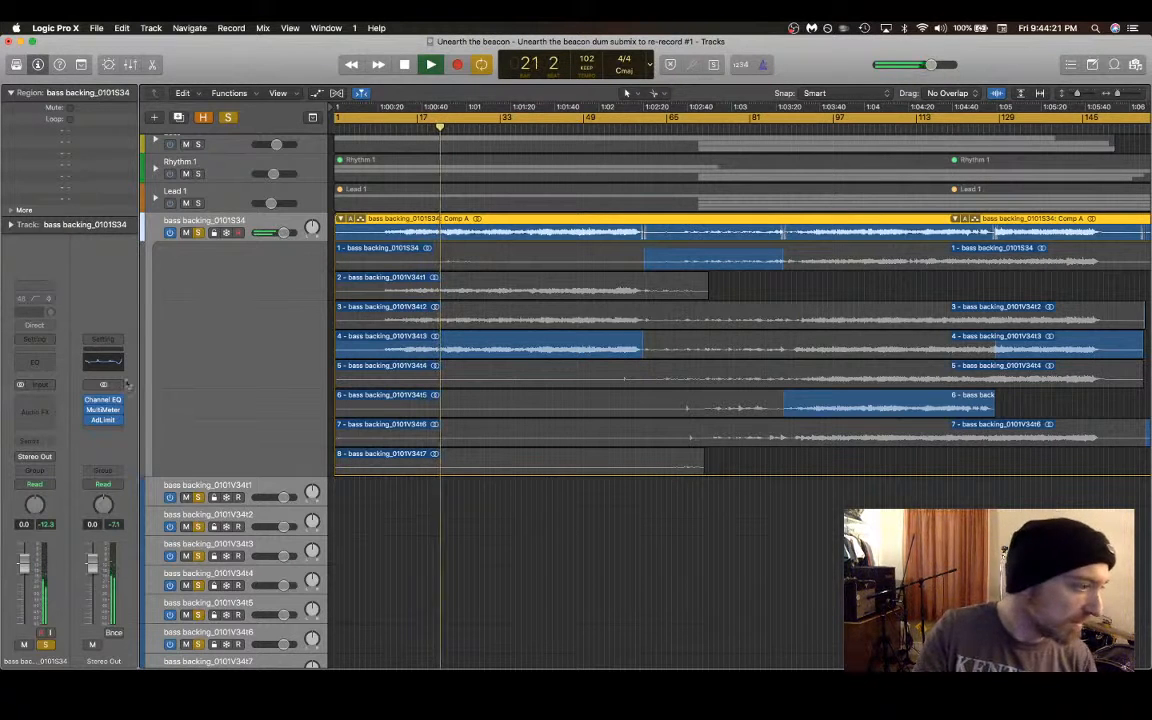
# Step: Delete the emptied tracks bass backing_0101V34t1 through bass backing_0101V34t7
pyautogui.scroll(-5, 240, 380)
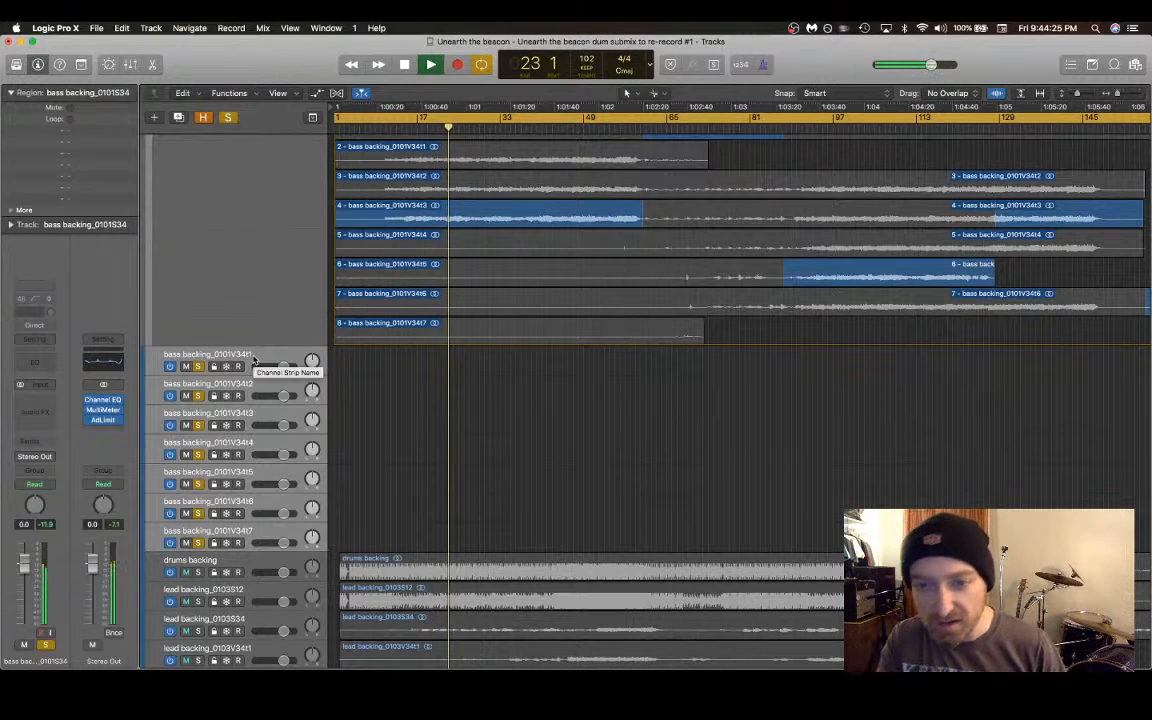
pyautogui.click(254, 360)
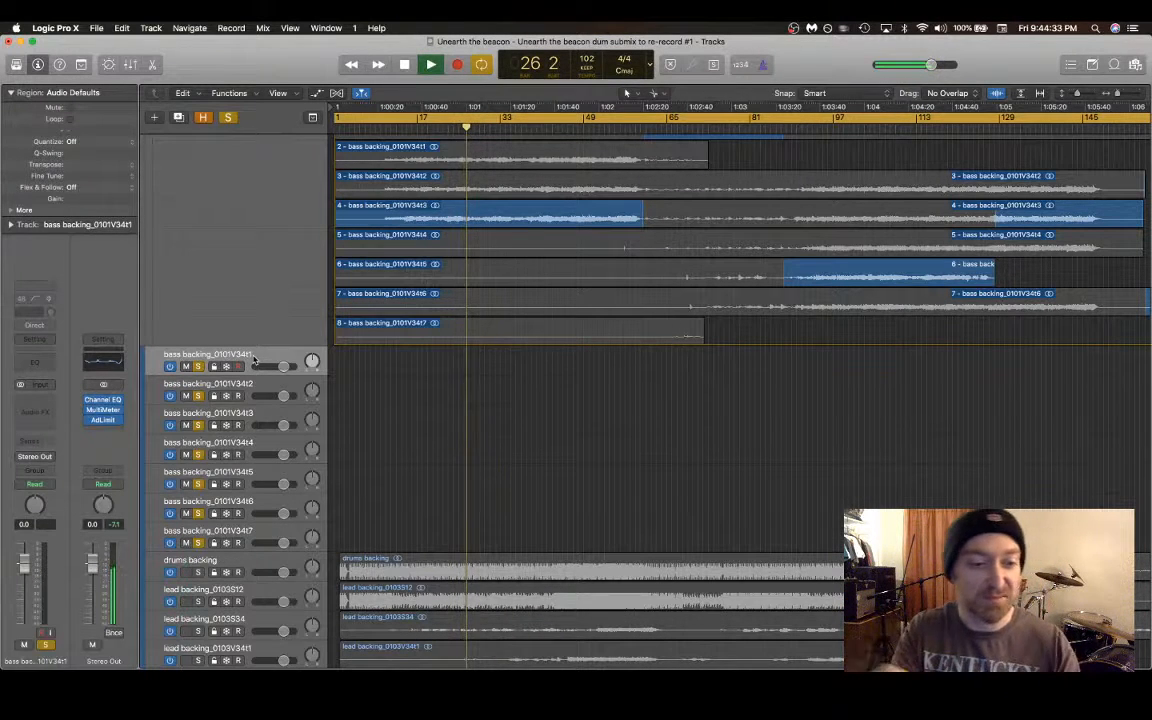
pyautogui.keyDown('shift'); pyautogui.click(255, 533); pyautogui.keyUp('shift')
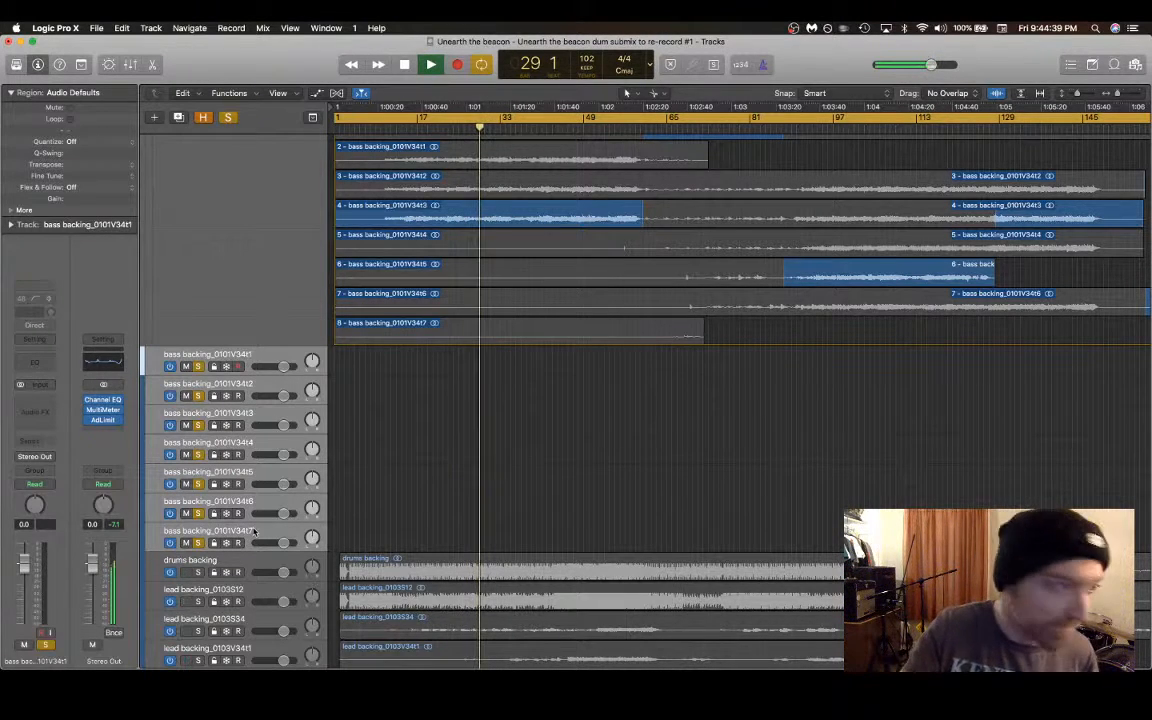
pyautogui.rightClick(255, 503)
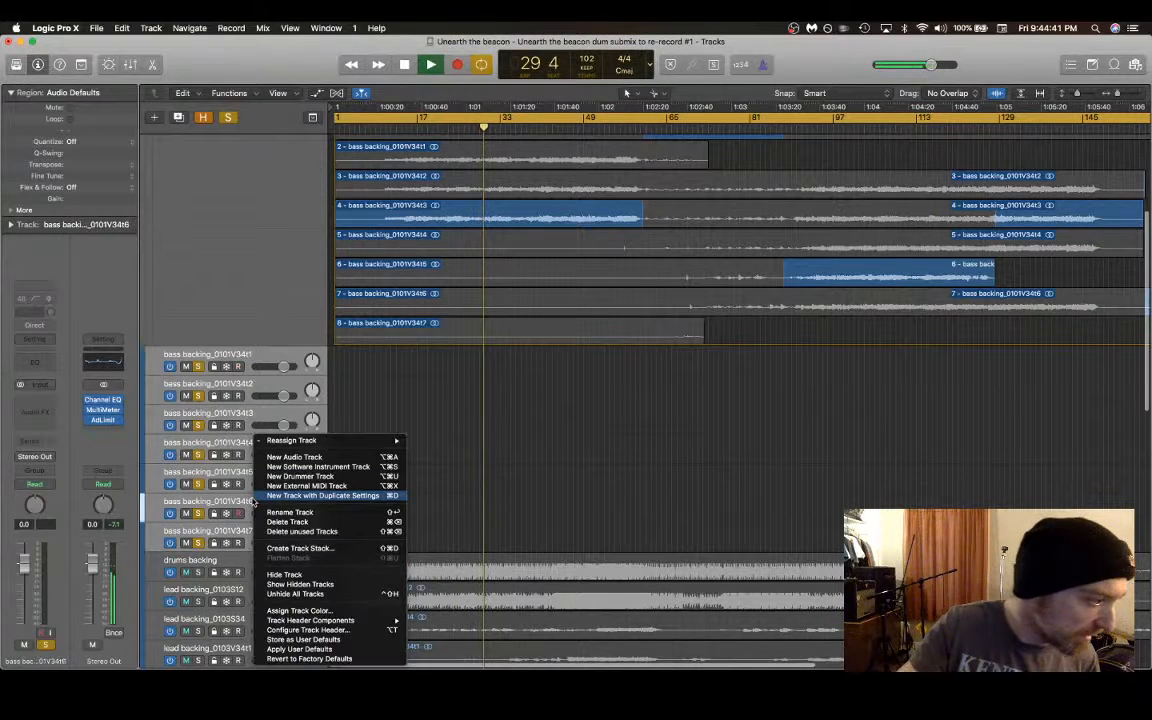
pyautogui.click(338, 527)
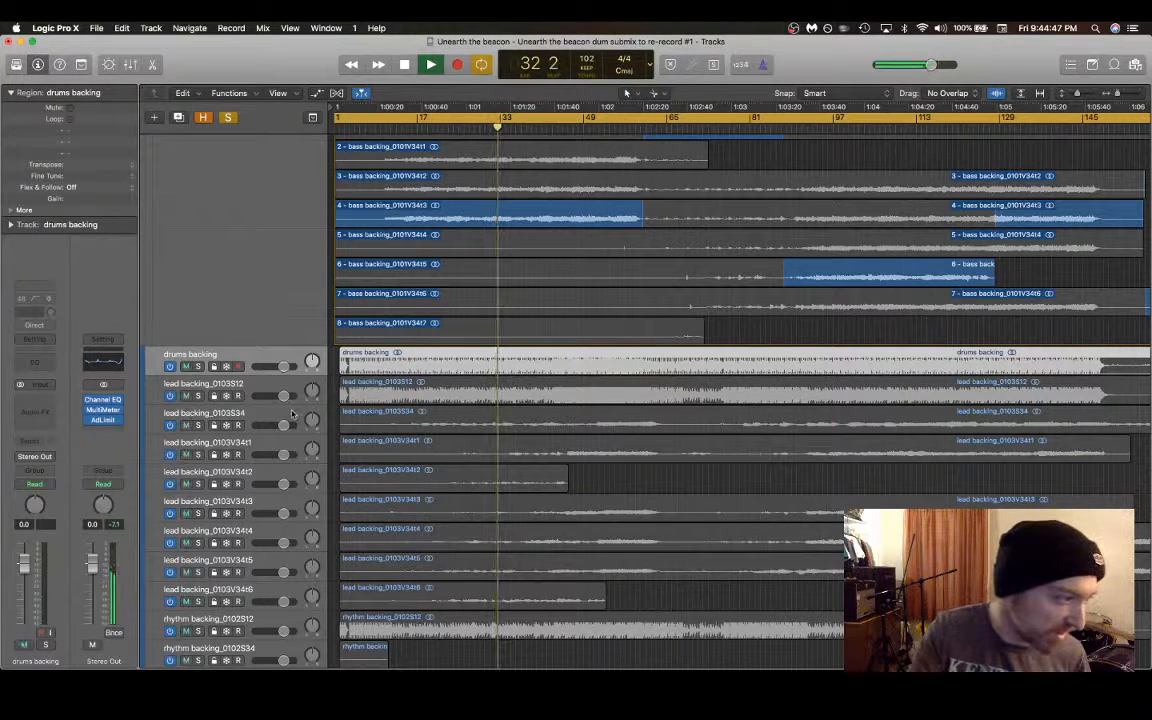
# Step: Pack the regions of tracks lead backing_0103S34 through lead backing_0103V34t6 into one take folder and move it to start at bar 1
pyautogui.click(396, 424)
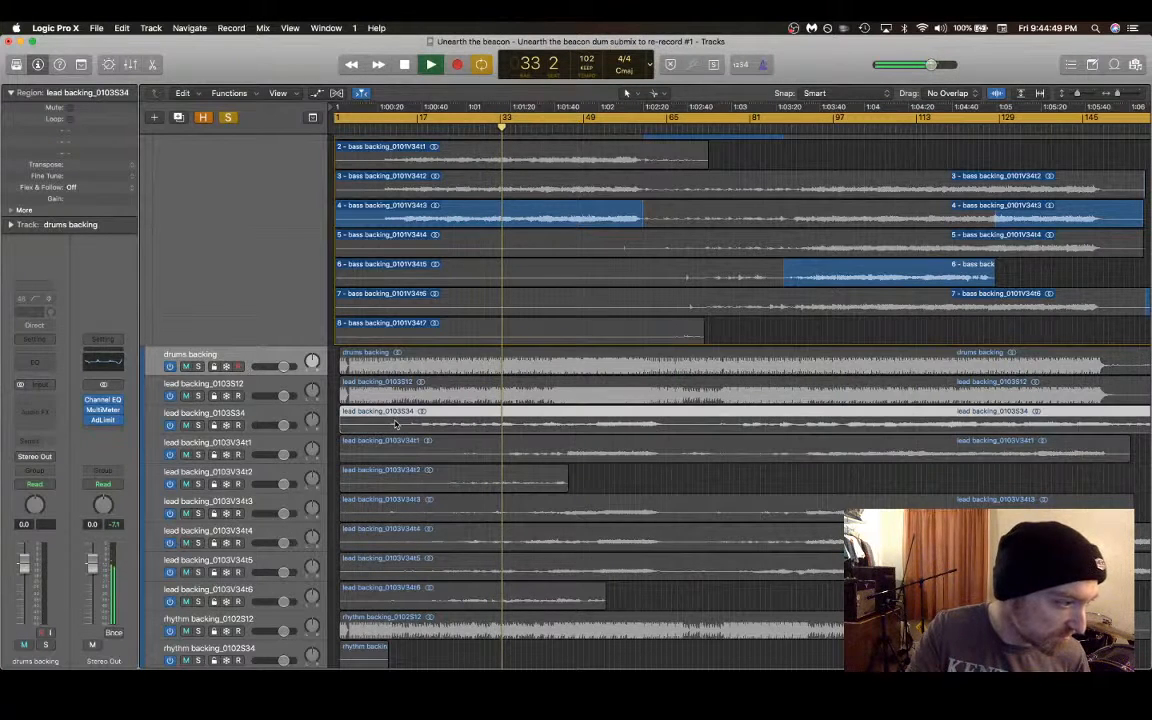
pyautogui.keyDown('shift'); pyautogui.click(474, 596); pyautogui.keyUp('shift')
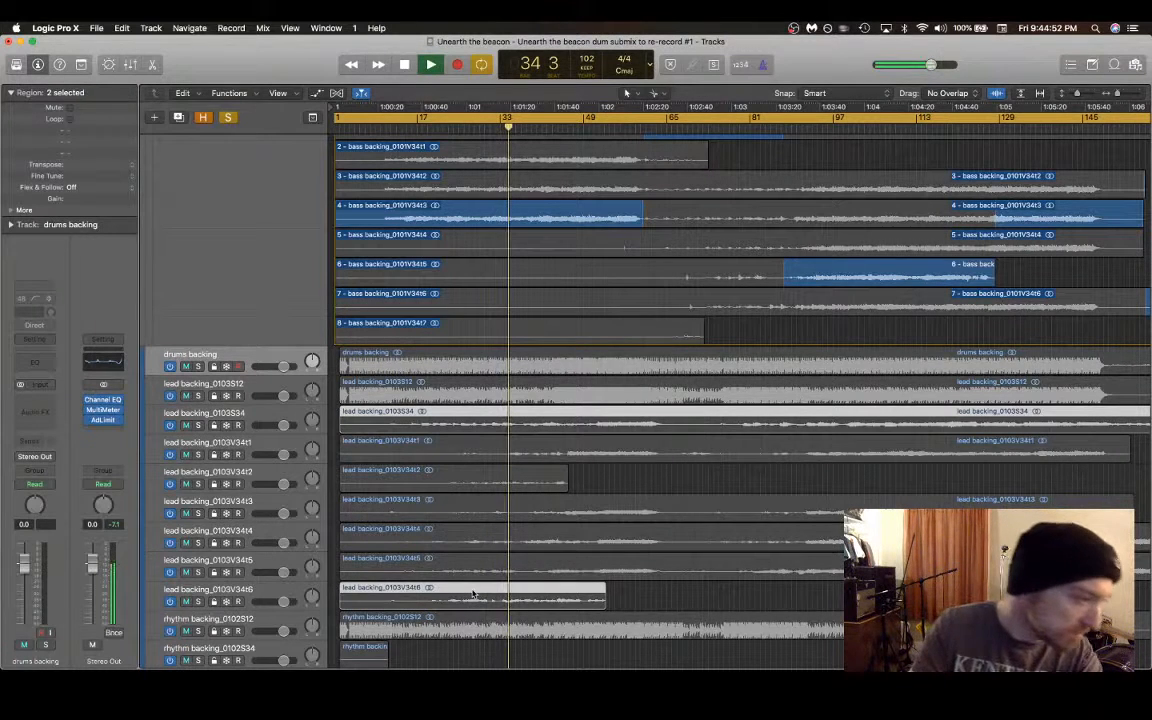
pyautogui.click(490, 450)
pyautogui.click(255, 423)
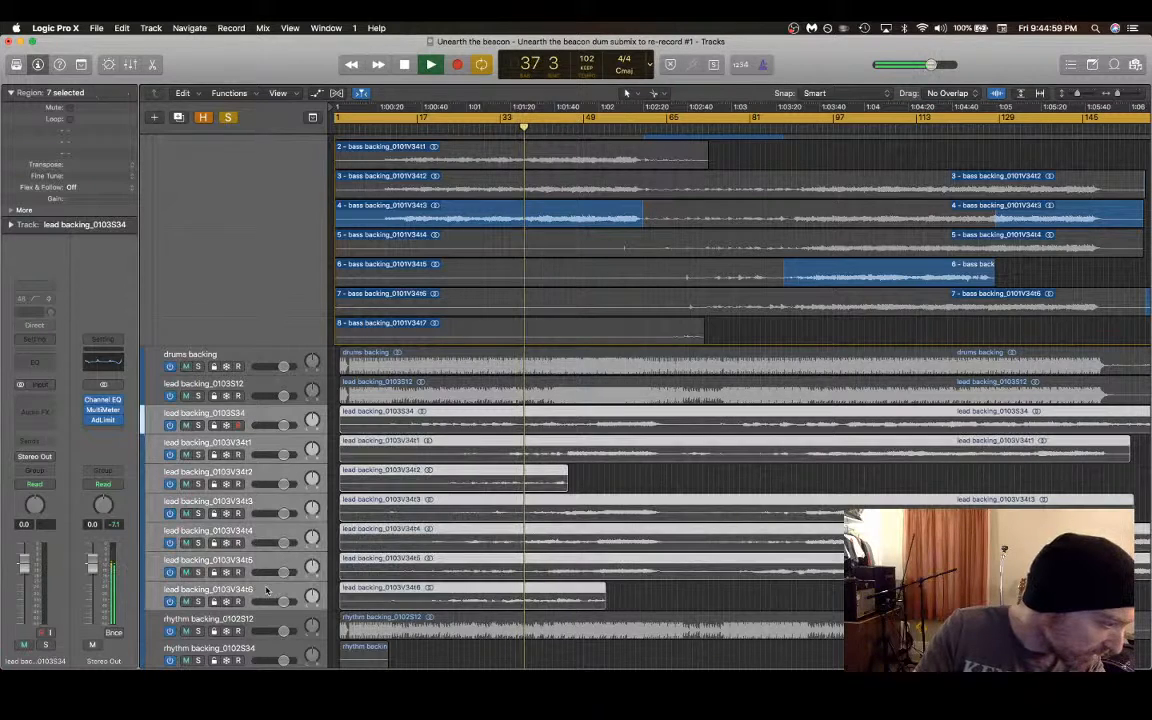
pyautogui.scroll(-3, 266, 590)
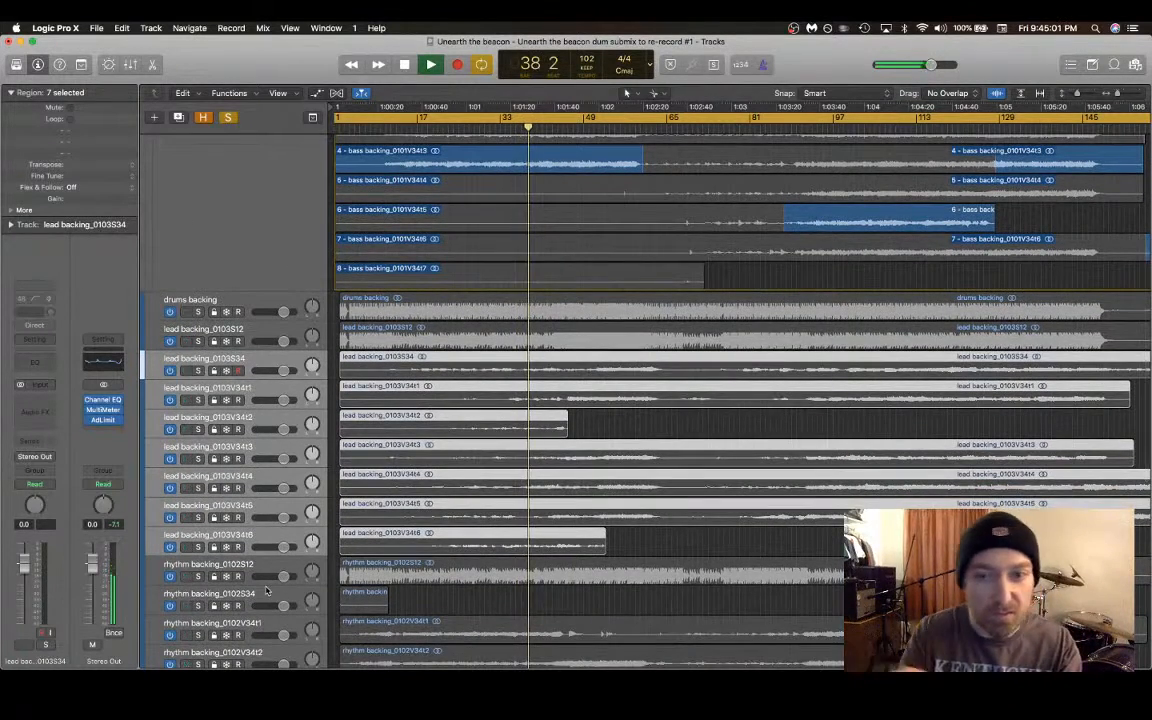
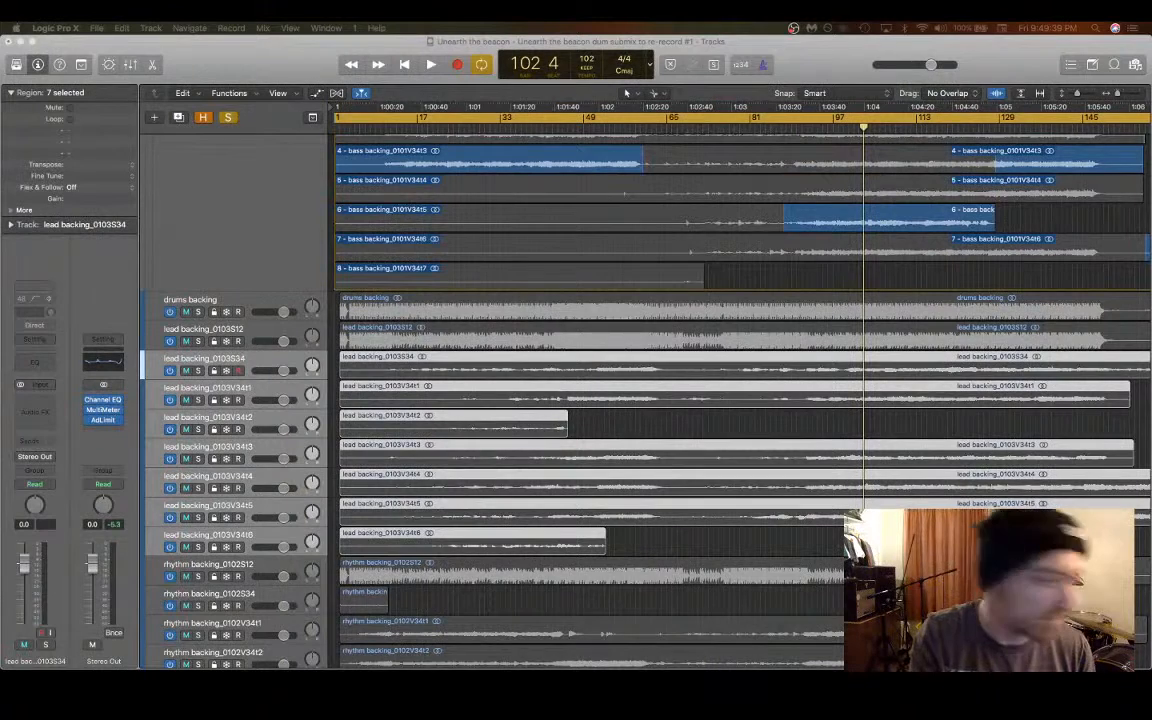
pyautogui.rightClick(522, 360)
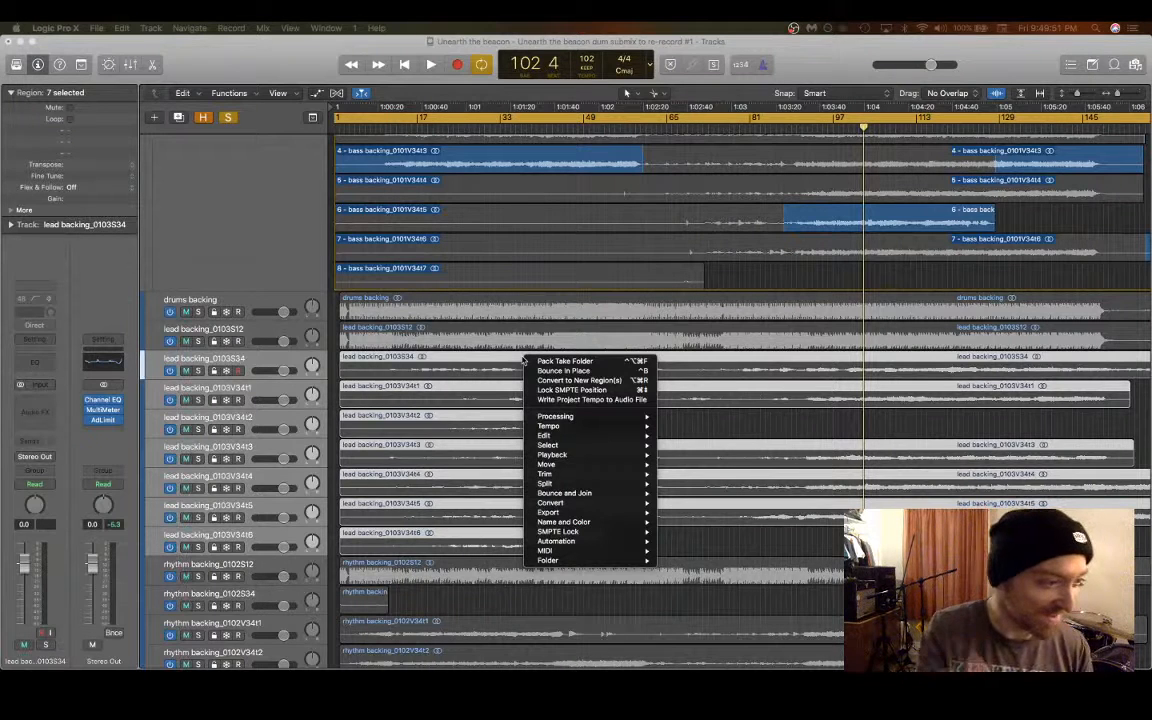
pyautogui.moveTo(577, 426)
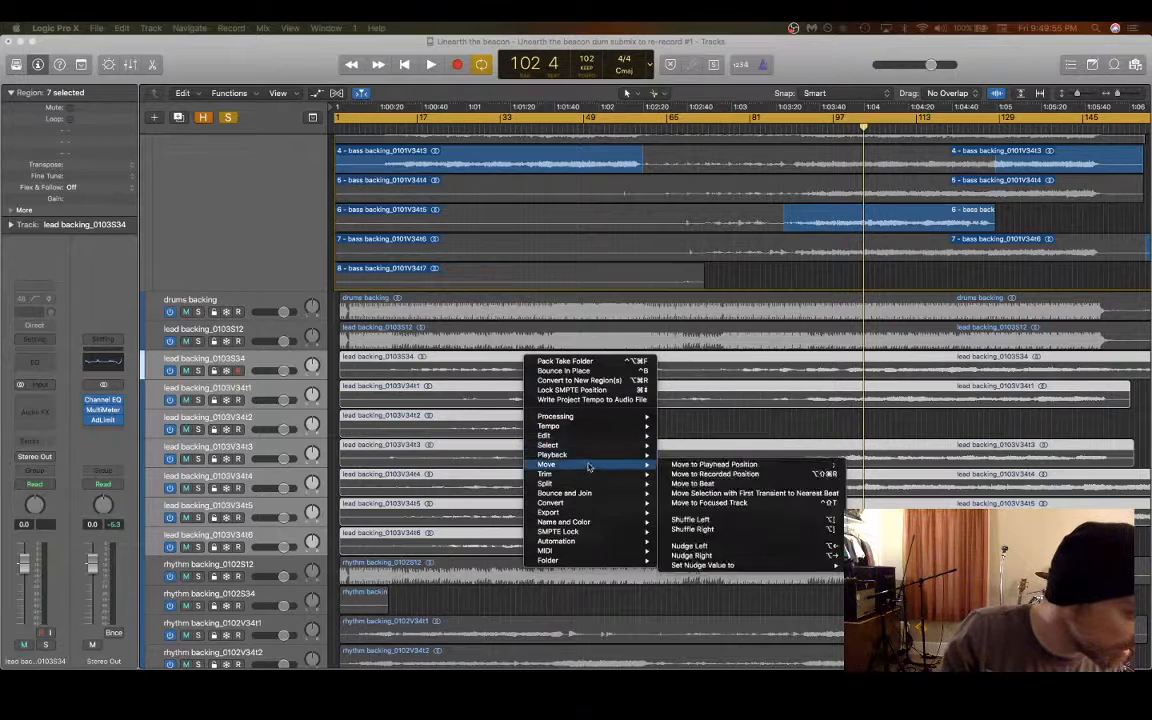
pyautogui.moveTo(607, 442)
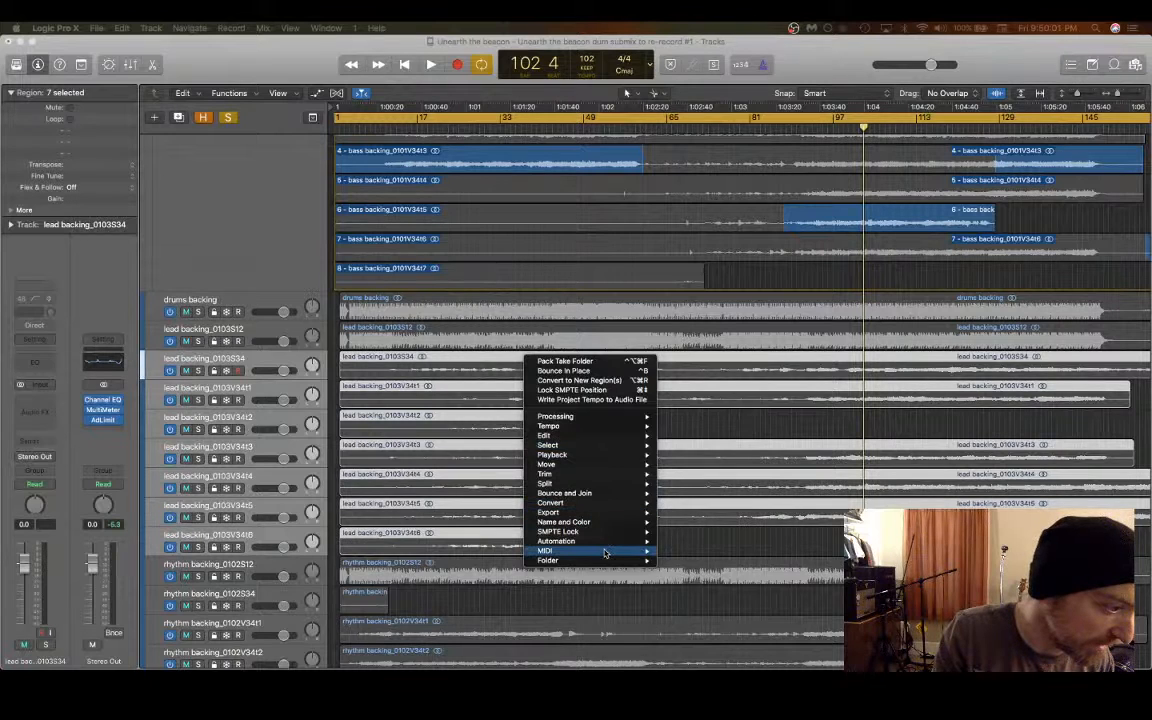
pyautogui.moveTo(605, 552)
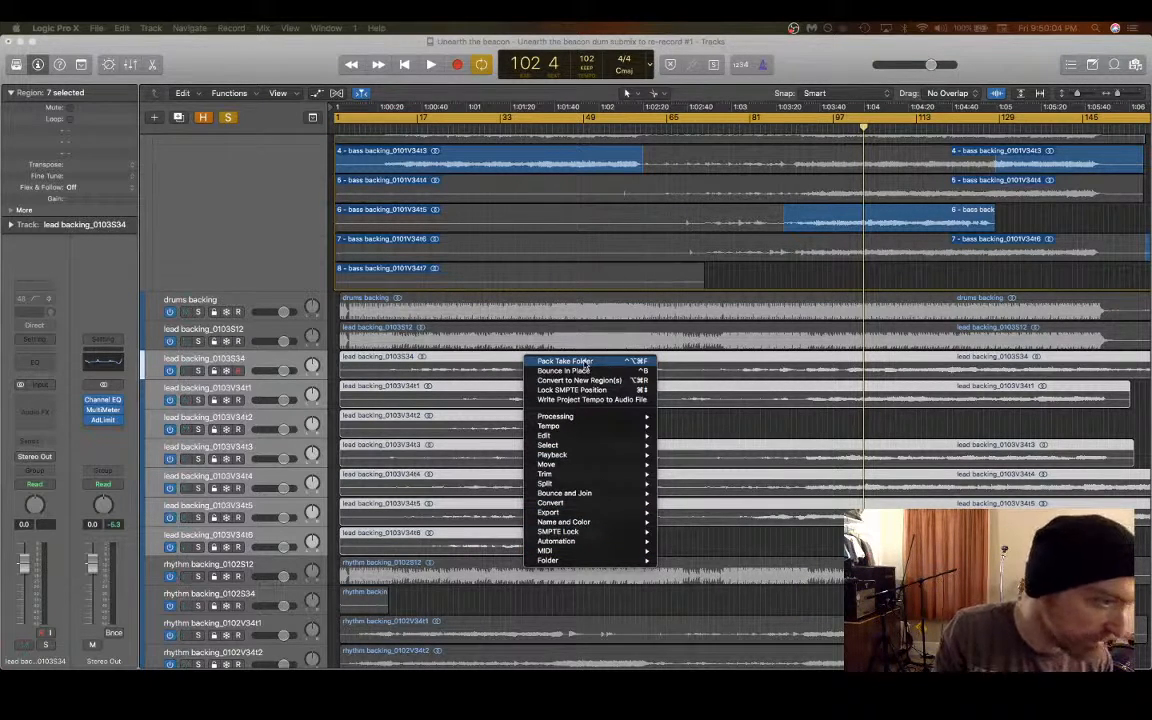
pyautogui.click(585, 362)
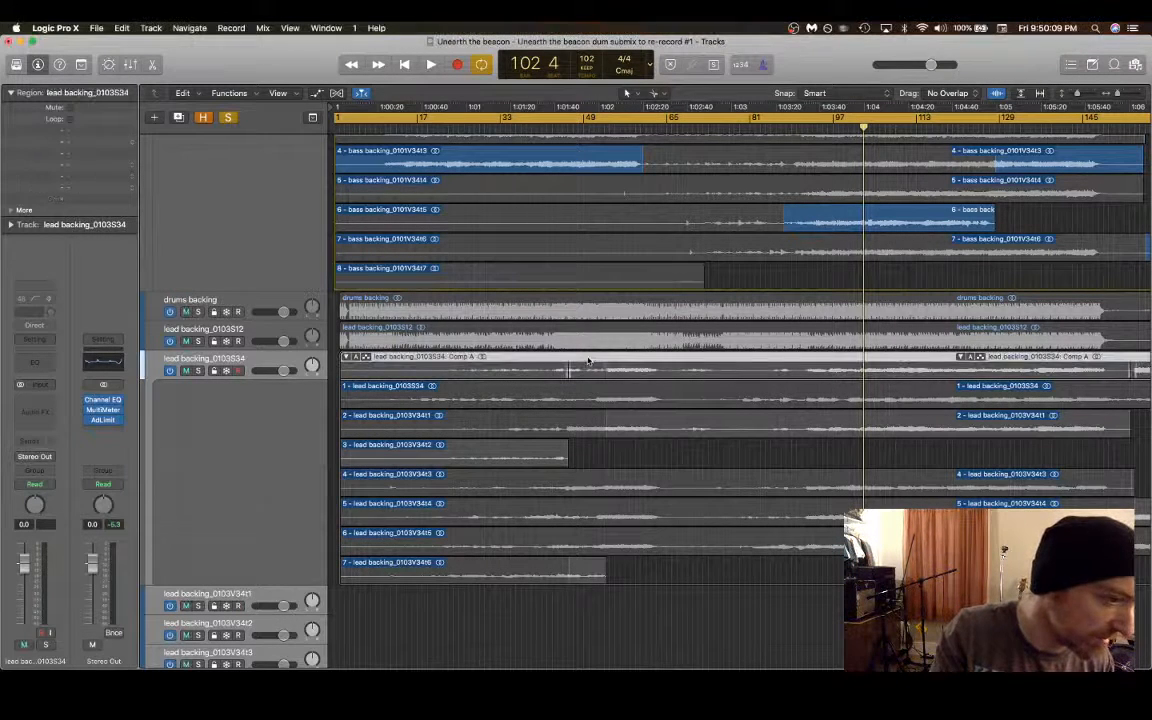
pyautogui.moveTo(588, 362); pyautogui.dragTo(560, 360)
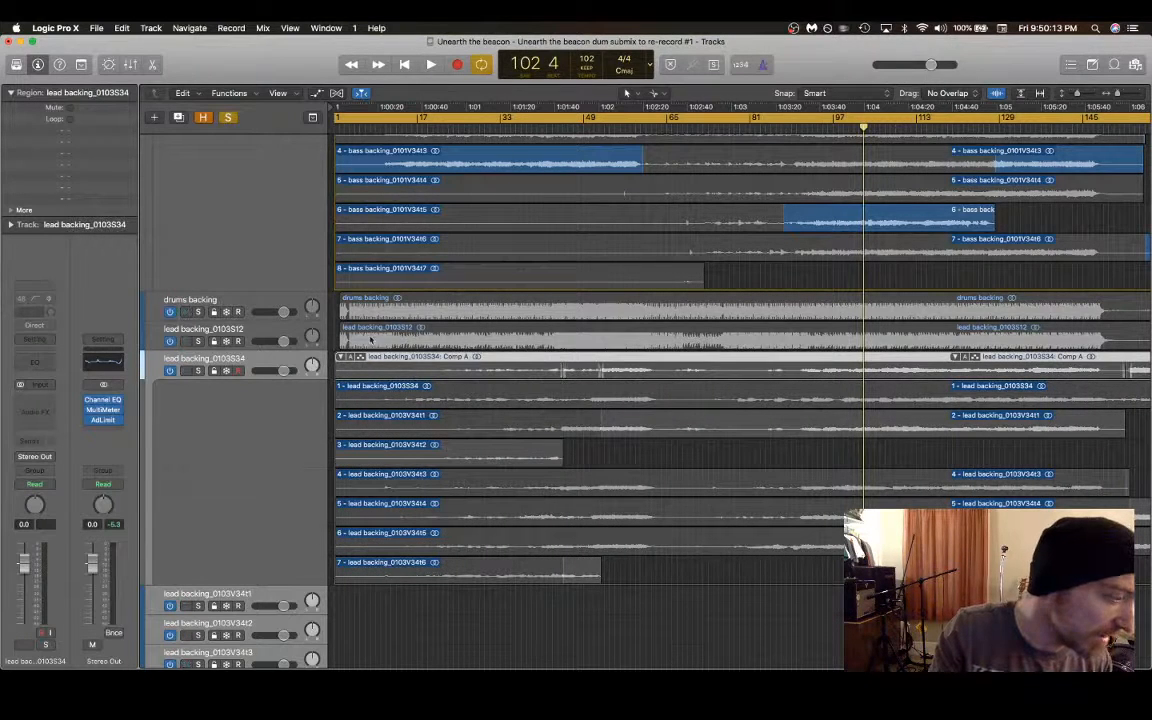
# Step: Delete the drums backing track together with its regions
pyautogui.click(445, 299)
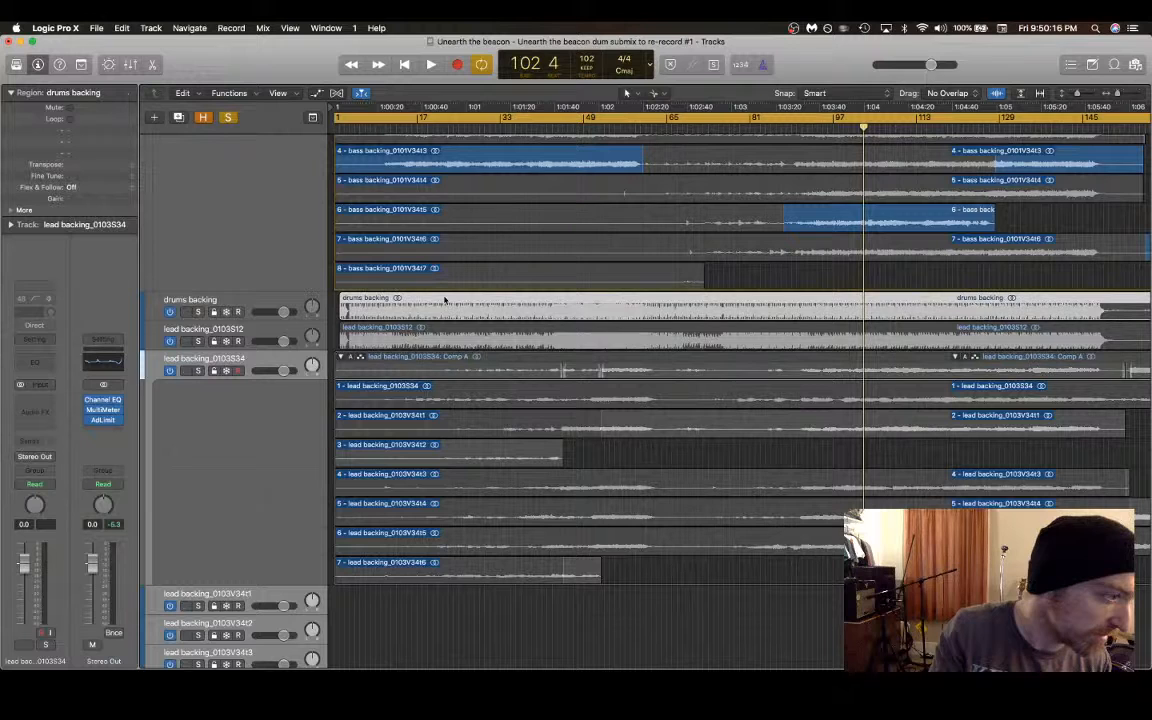
pyautogui.click(239, 300)
pyautogui.rightClick(239, 300)
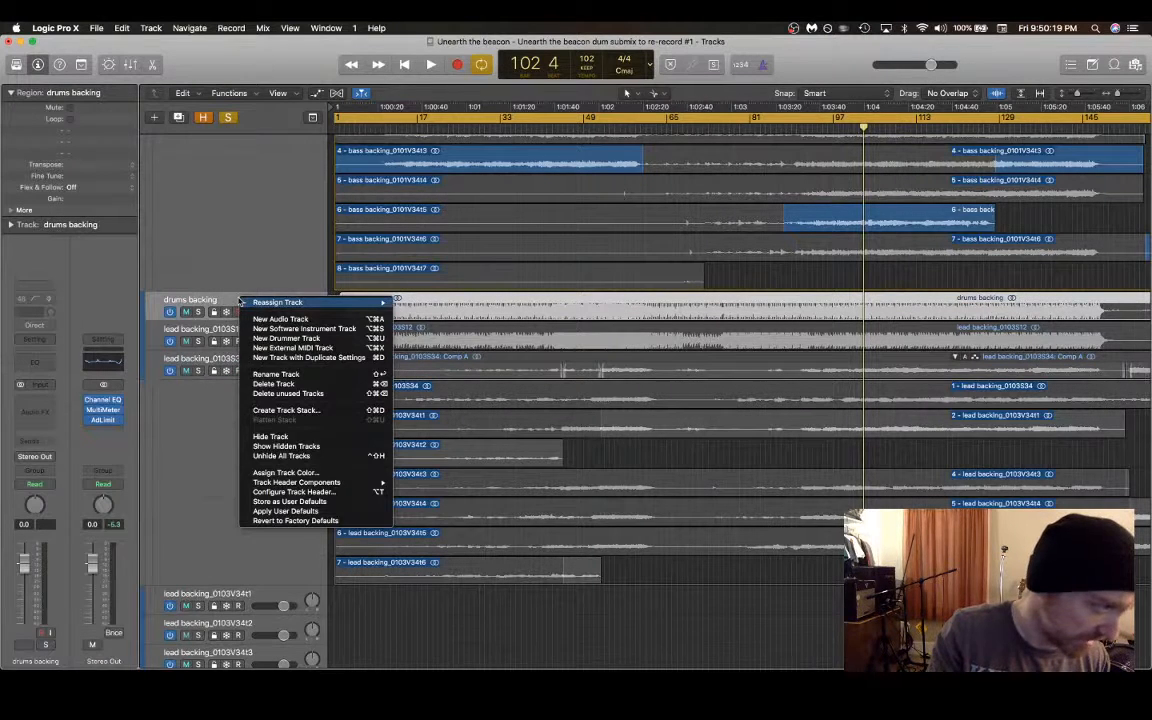
pyautogui.click(302, 385)
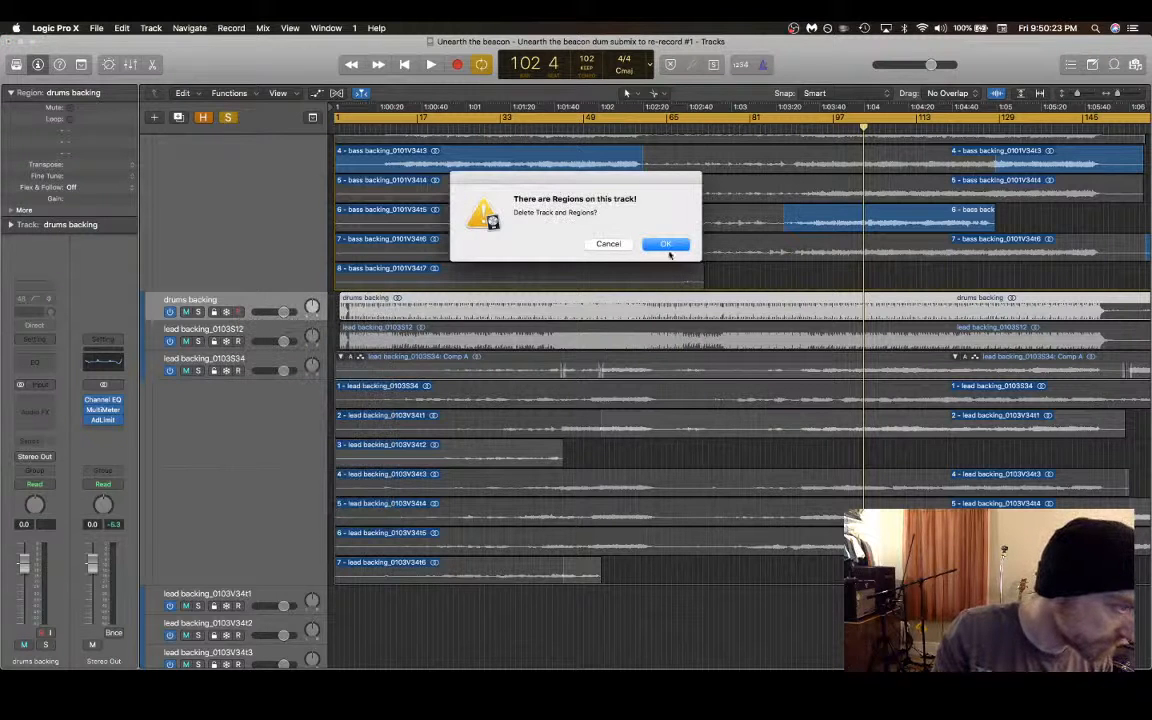
pyautogui.click(667, 245)
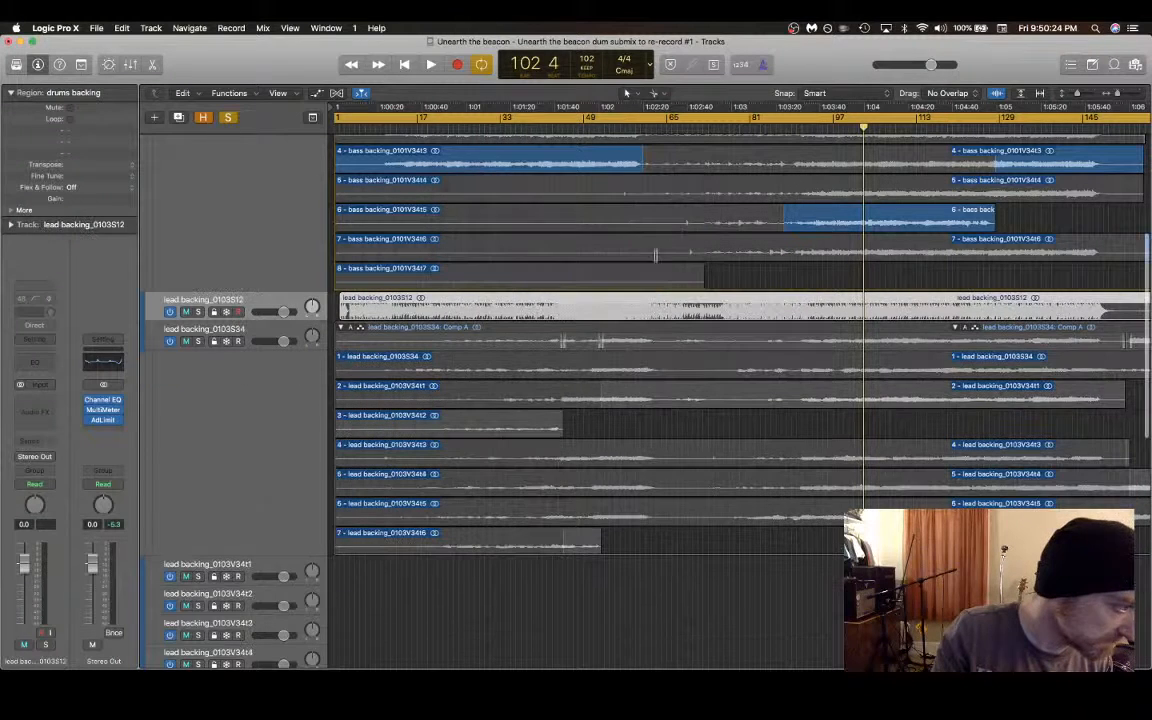
# Step: Delete the lead backing_0103S12 track together with its regions
pyautogui.rightClick(281, 301)
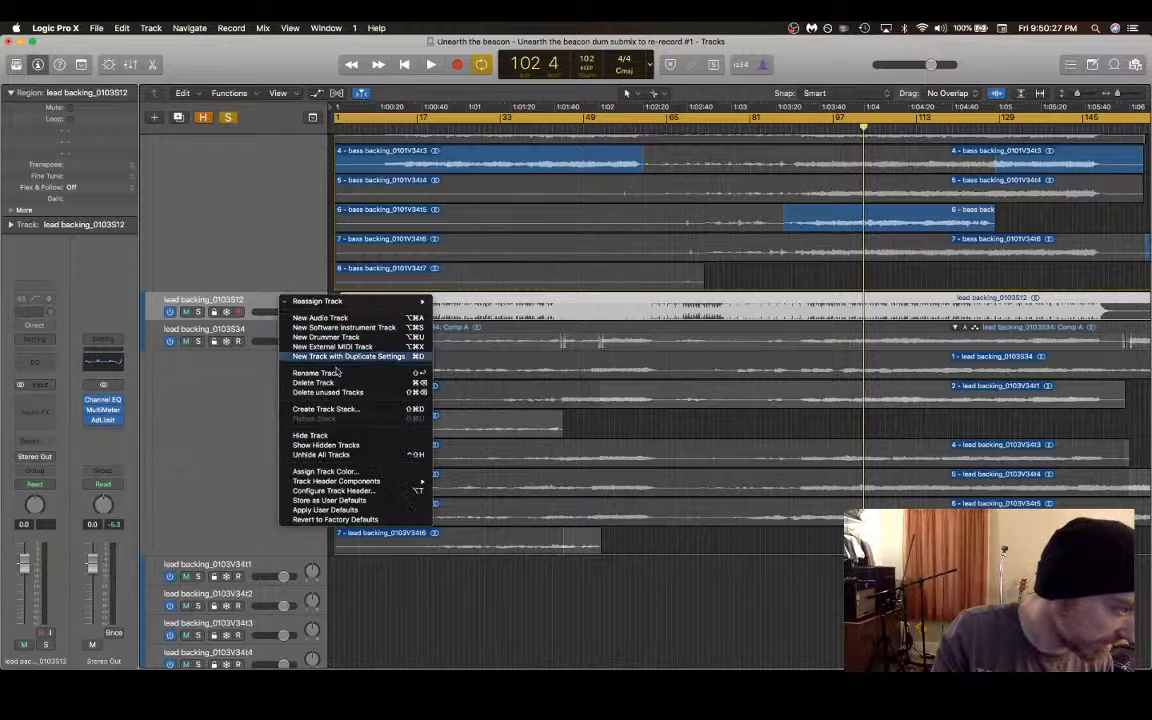
pyautogui.click(313, 382)
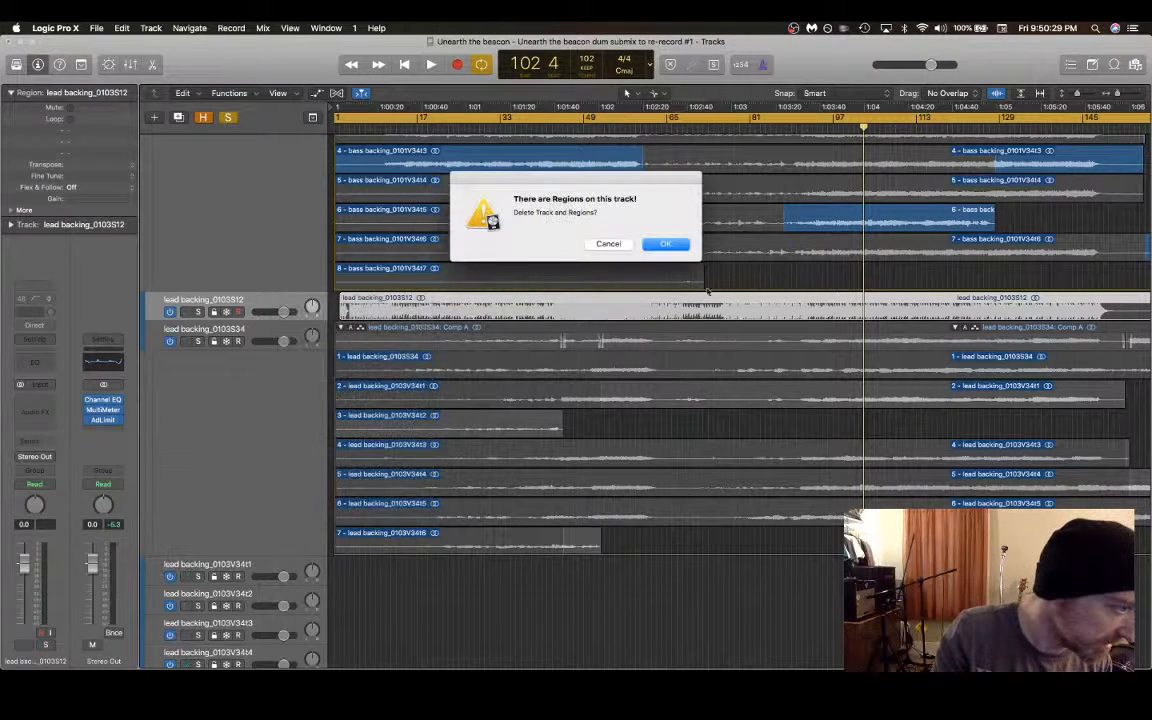
pyautogui.click(677, 245)
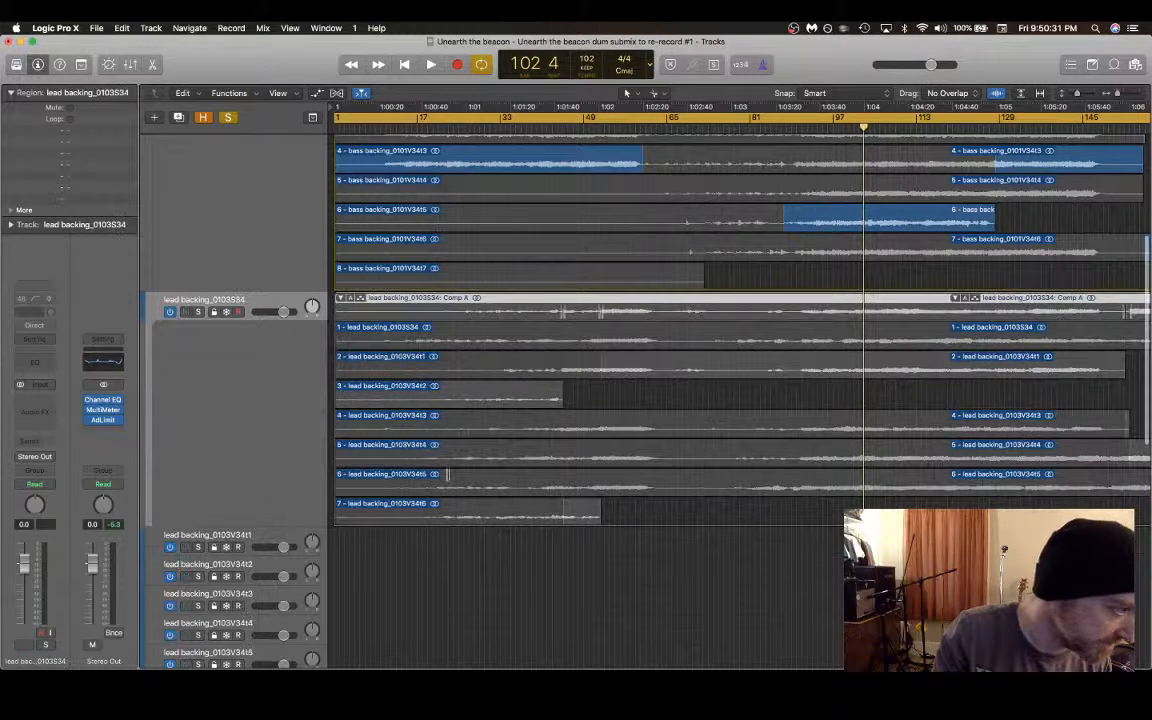
# Step: Delete the emptied tracks lead backing_0103V34t1 through lead backing_0103V34t6
pyautogui.scroll(-2, 398, 588)
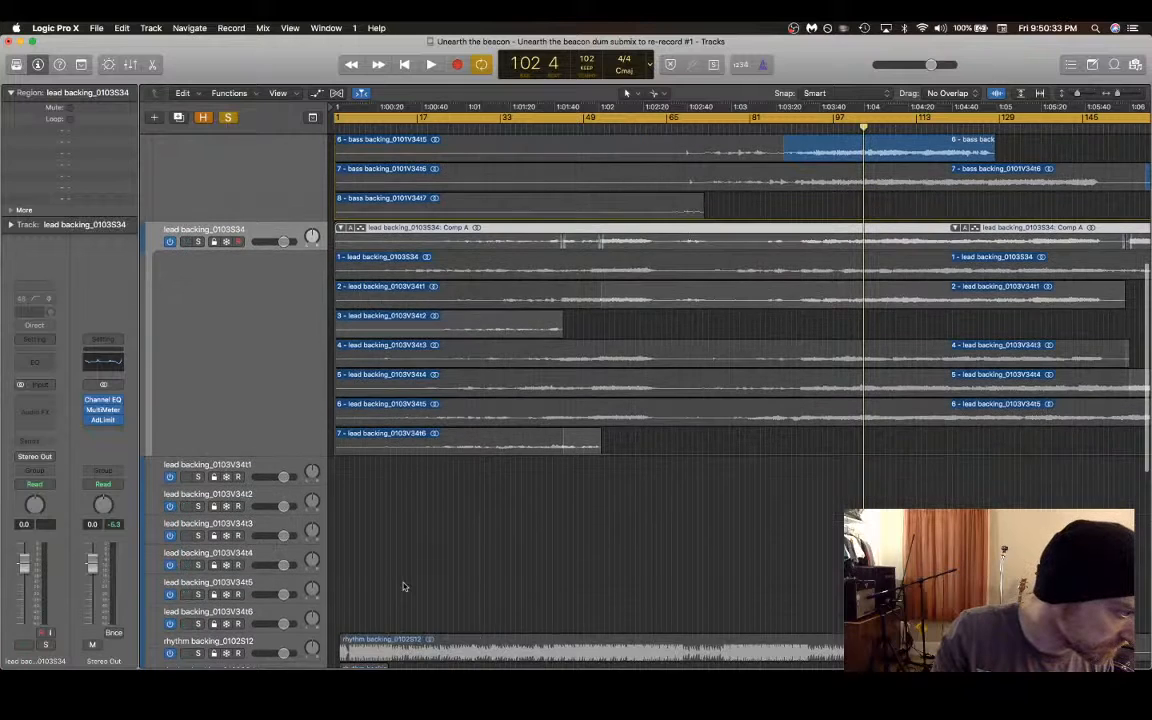
pyautogui.click(245, 466)
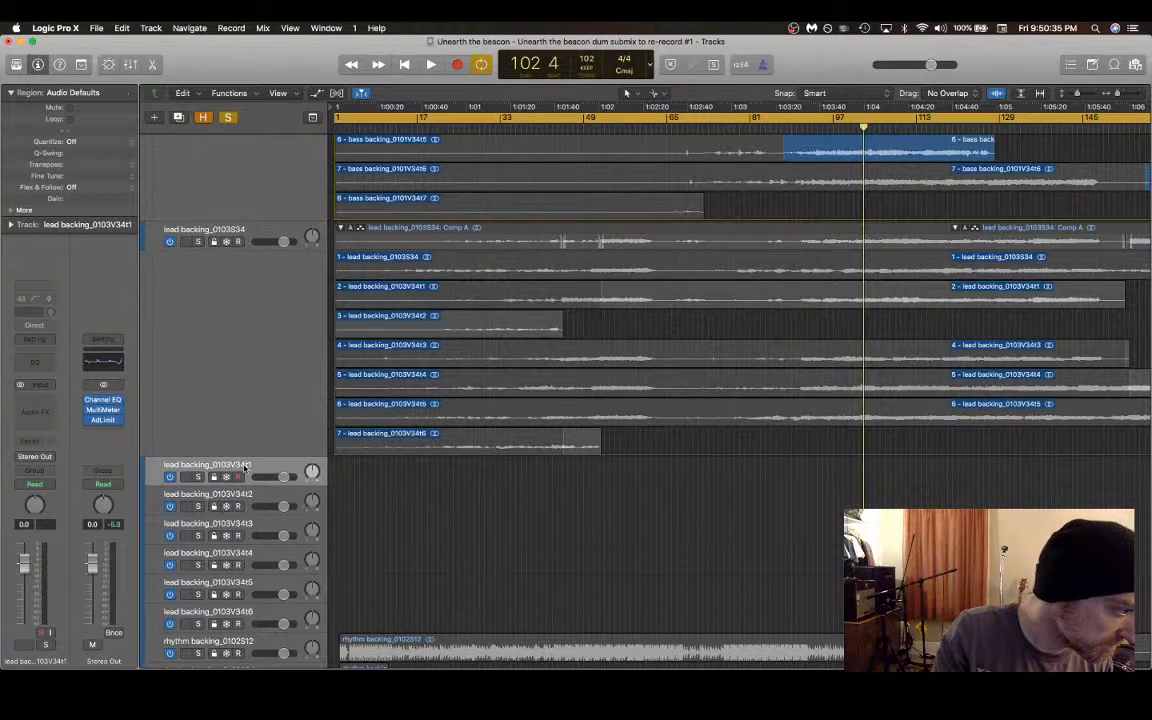
pyautogui.keyDown('shift'); pyautogui.click(253, 613); pyautogui.keyUp('shift')
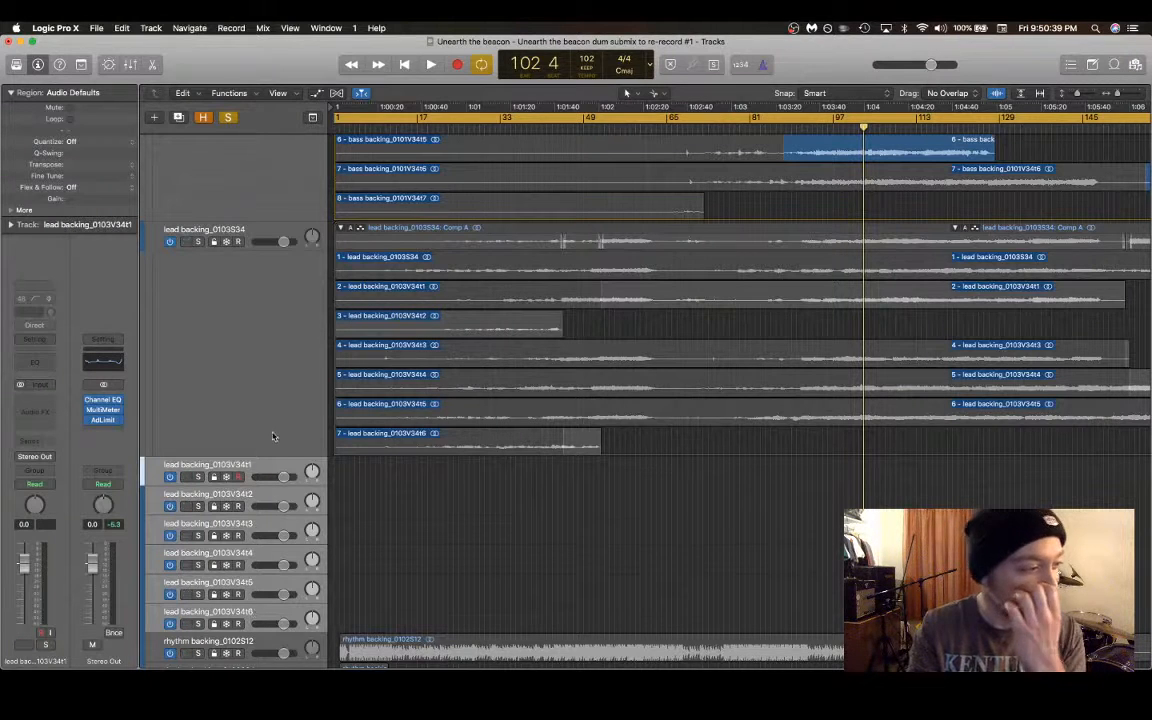
pyautogui.rightClick(251, 474)
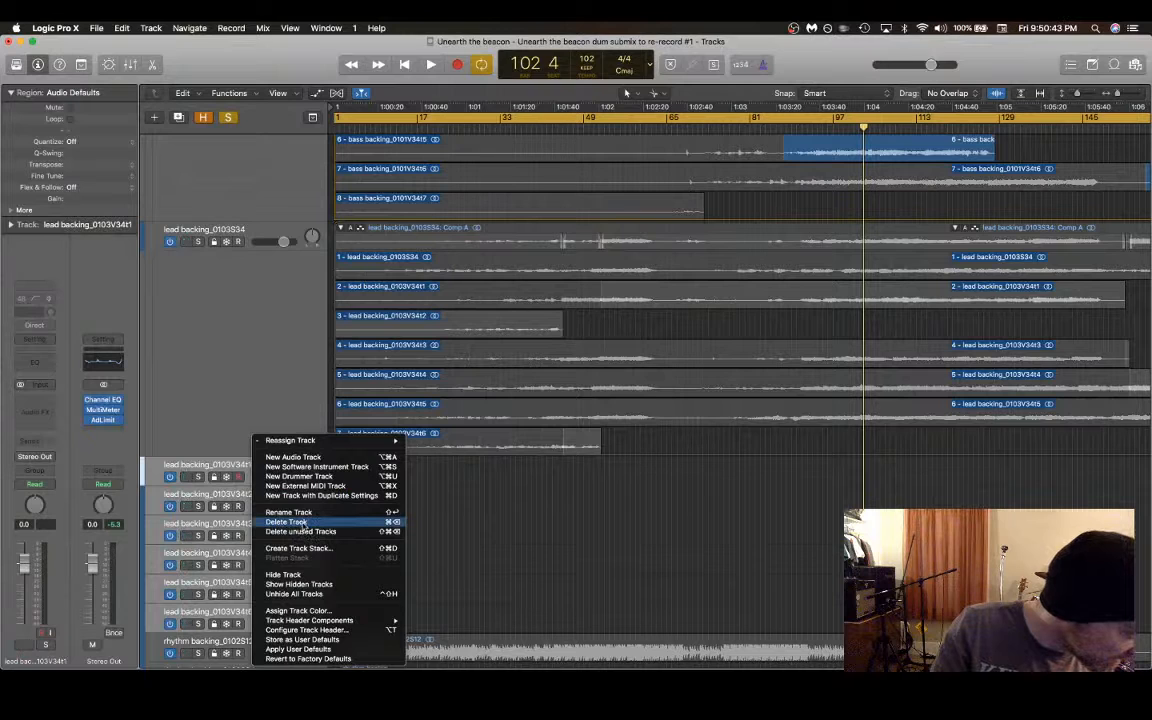
pyautogui.click(304, 530)
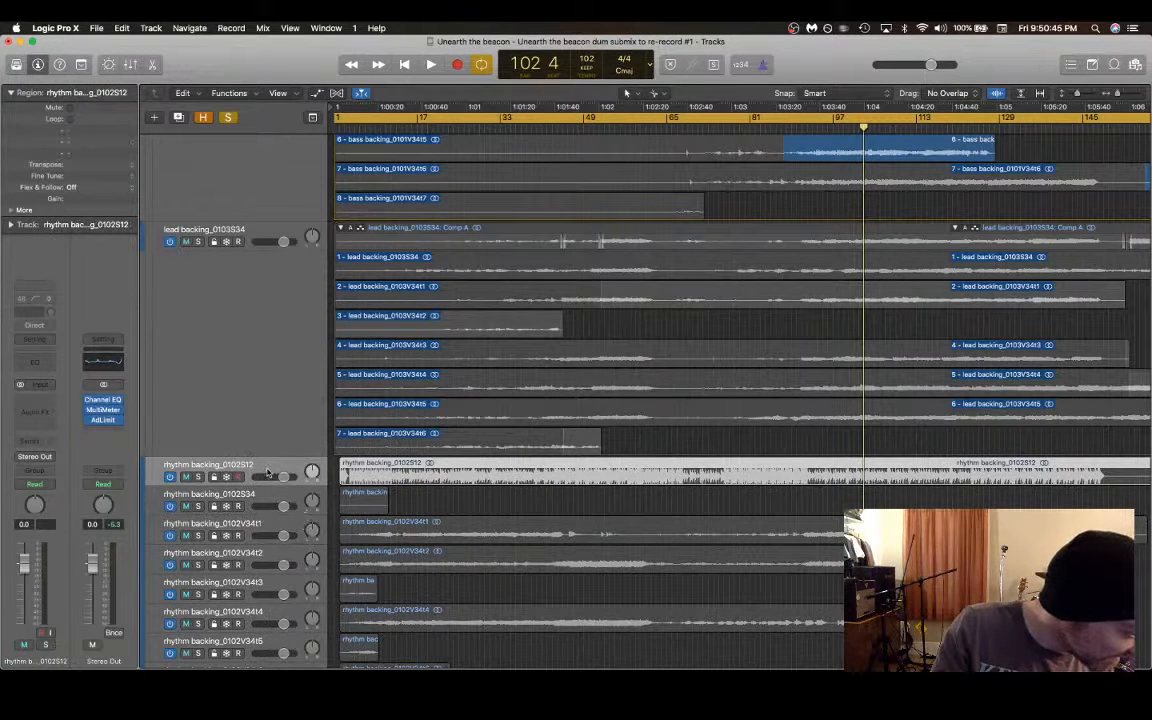
# Step: Delete the rhythm backing_0102S12 track together with its regions
pyautogui.rightClick(267, 468)
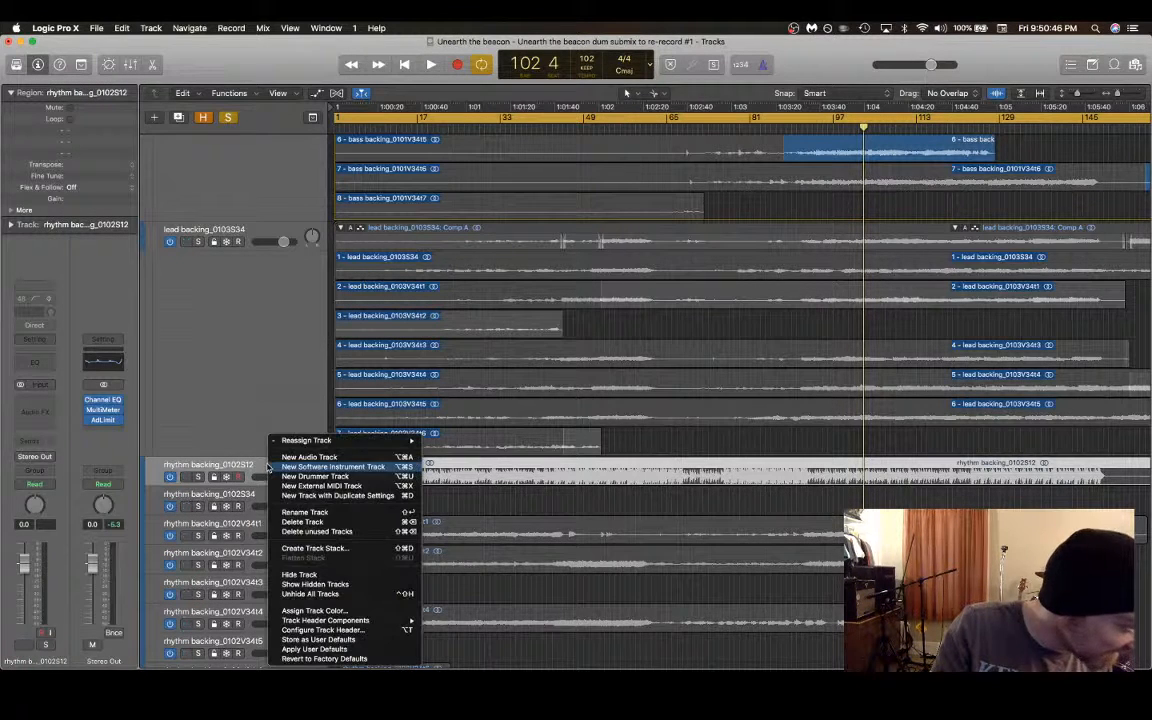
pyautogui.click(312, 522)
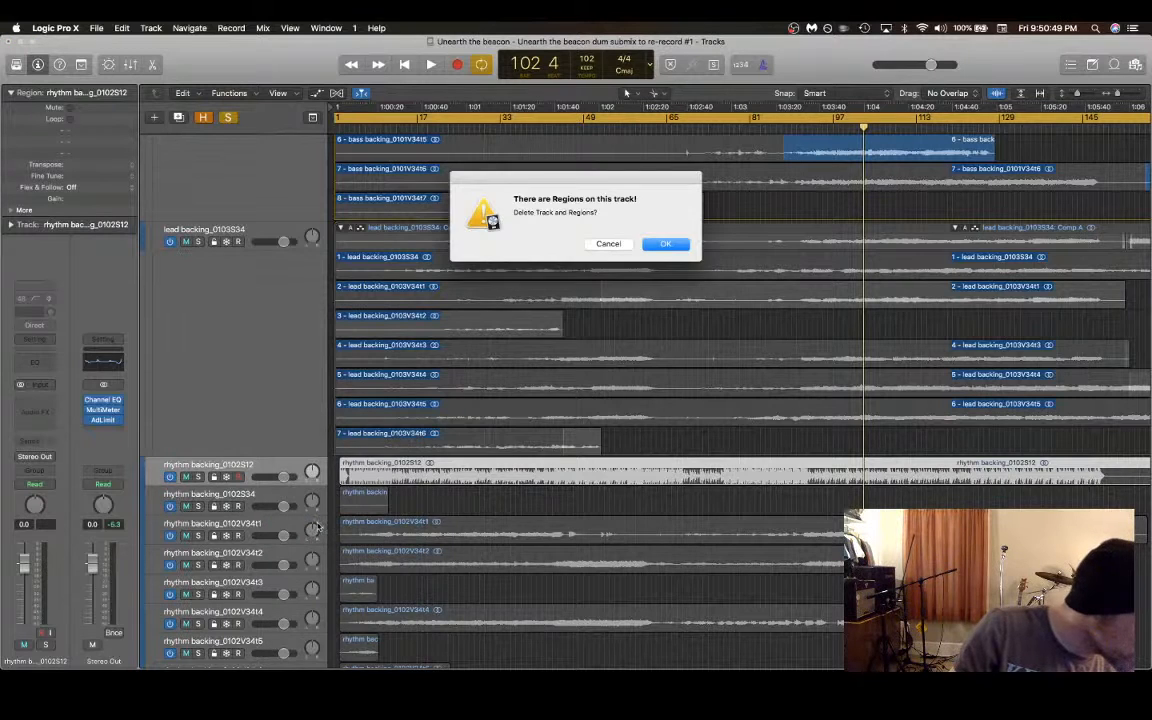
pyautogui.click(666, 244)
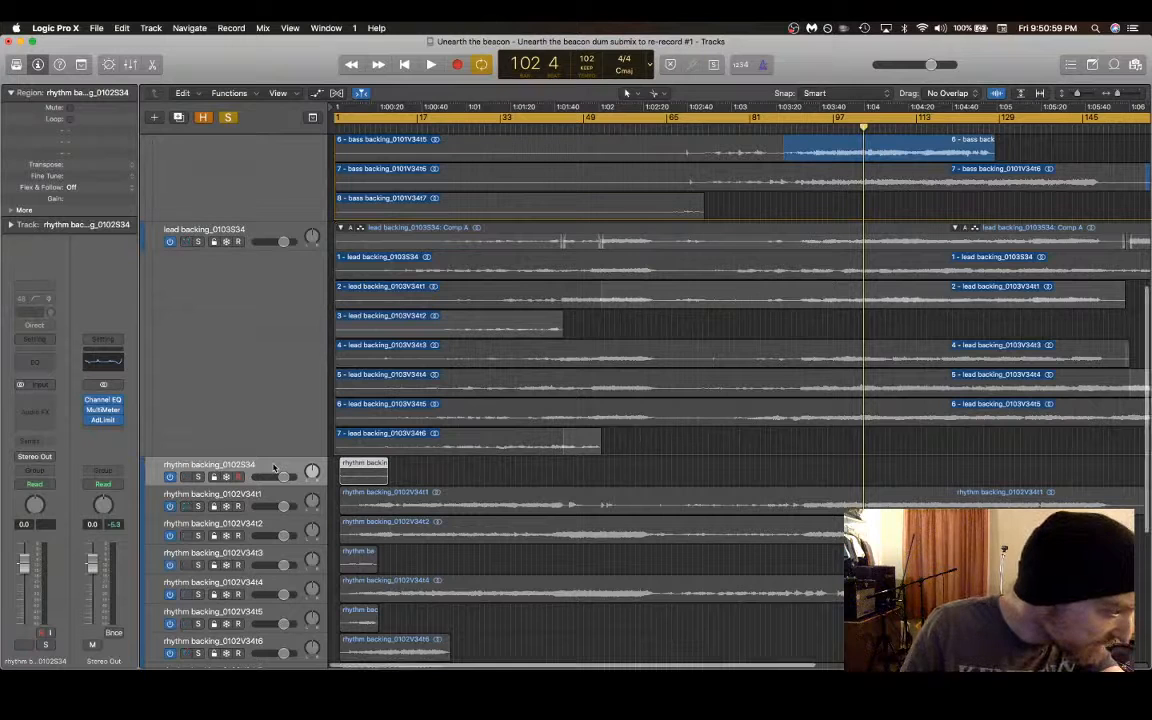
# Step: Delete the rhythm backing_0102S34 track together with its short region
pyautogui.press('s')
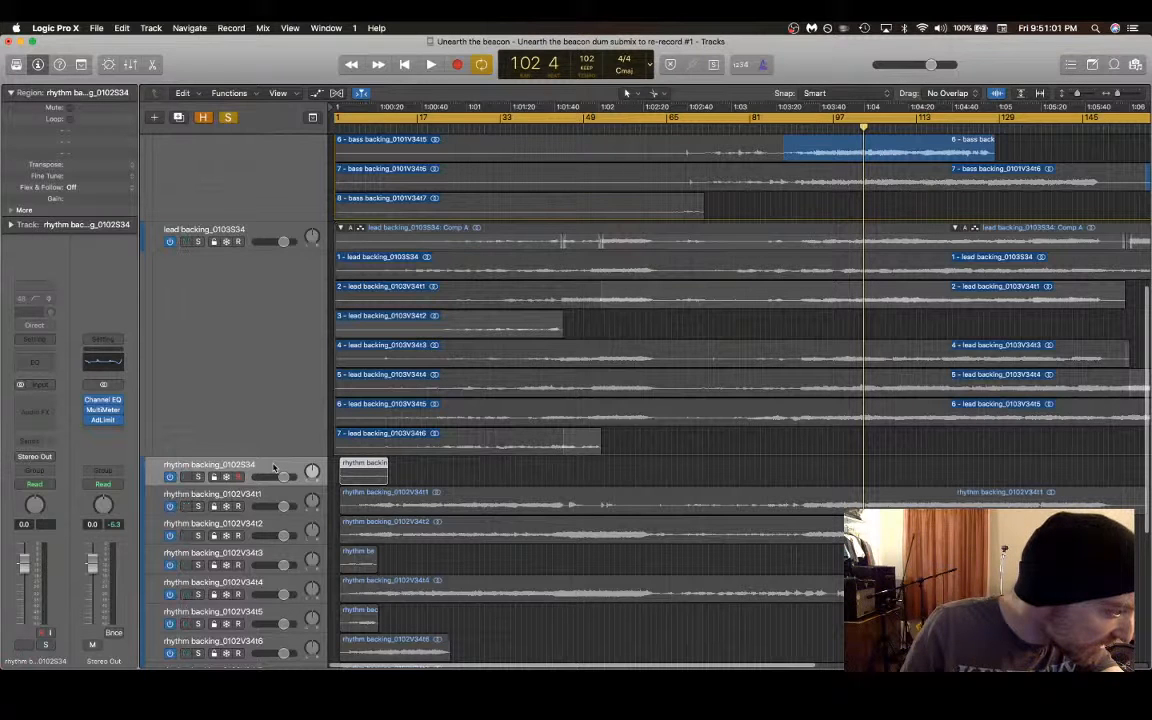
pyautogui.rightClick(273, 467)
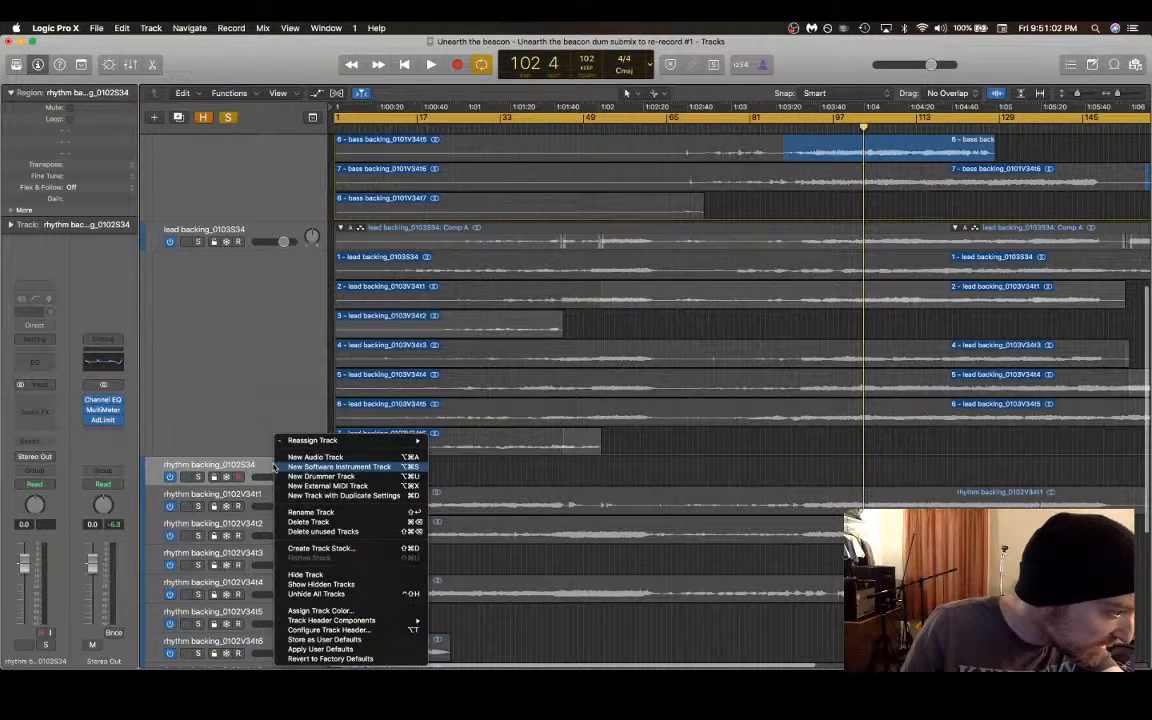
pyautogui.click(338, 524)
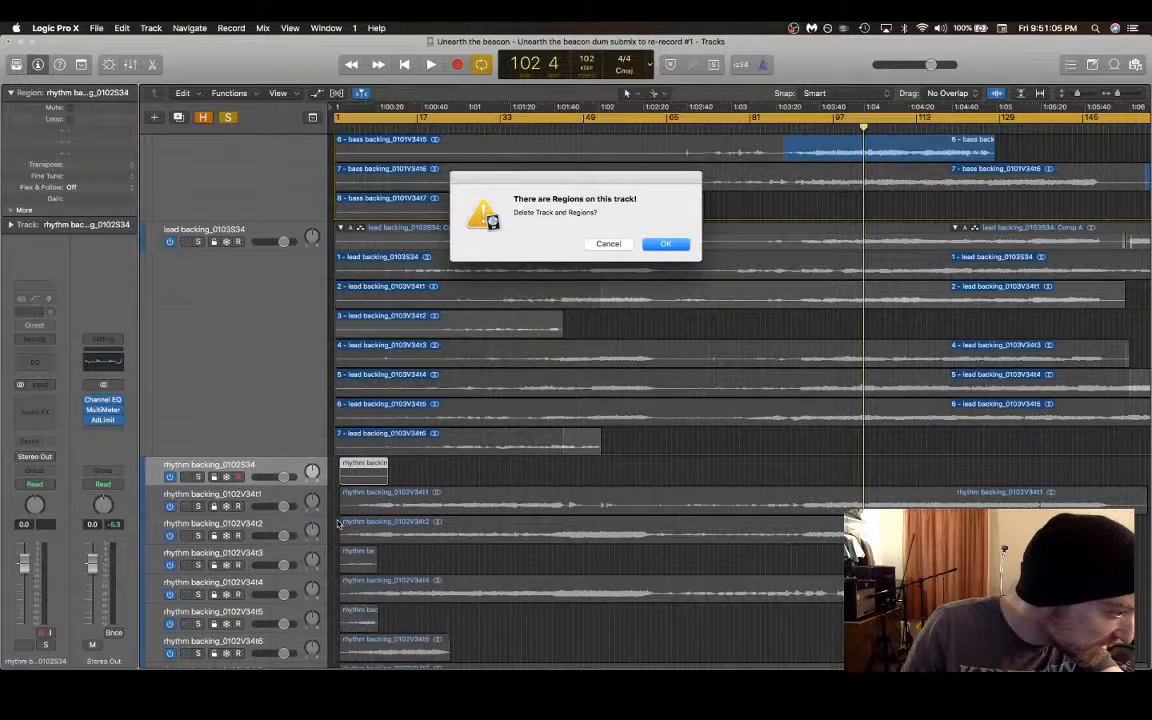
pyautogui.click(668, 246)
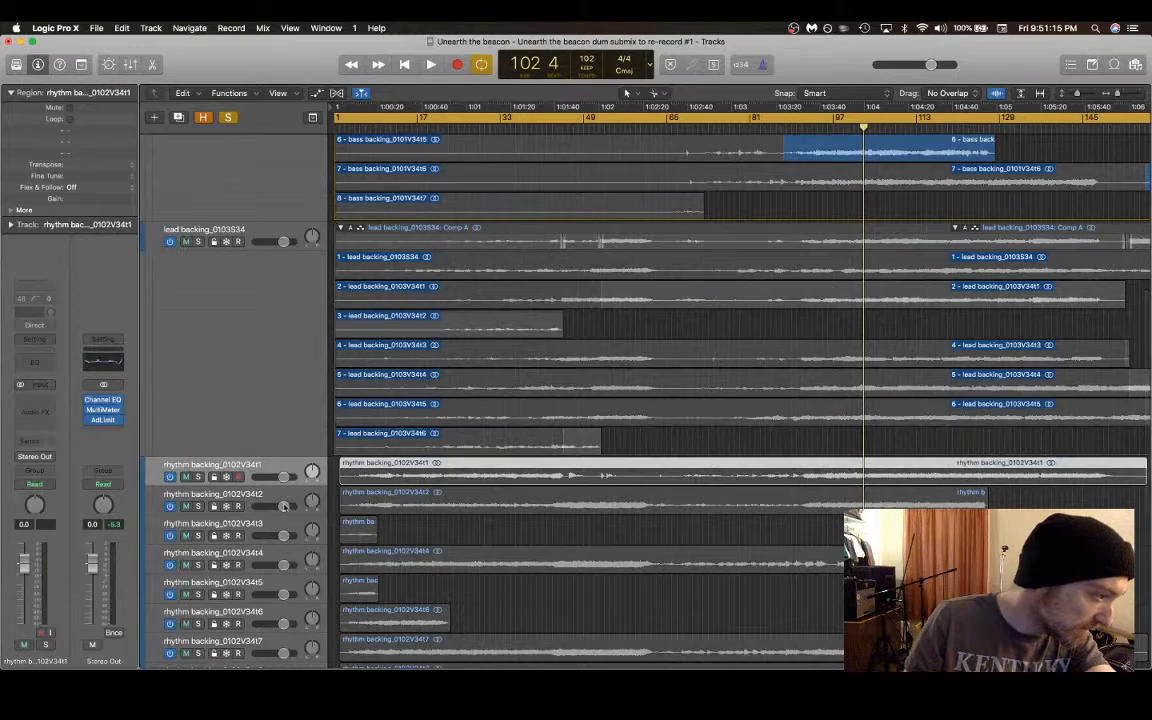
# Step: Delete the rhythm backing_0102V34t9 track together with its short region
pyautogui.scroll(-6, 234, 464)
pyautogui.scroll(-1, 284, 507)
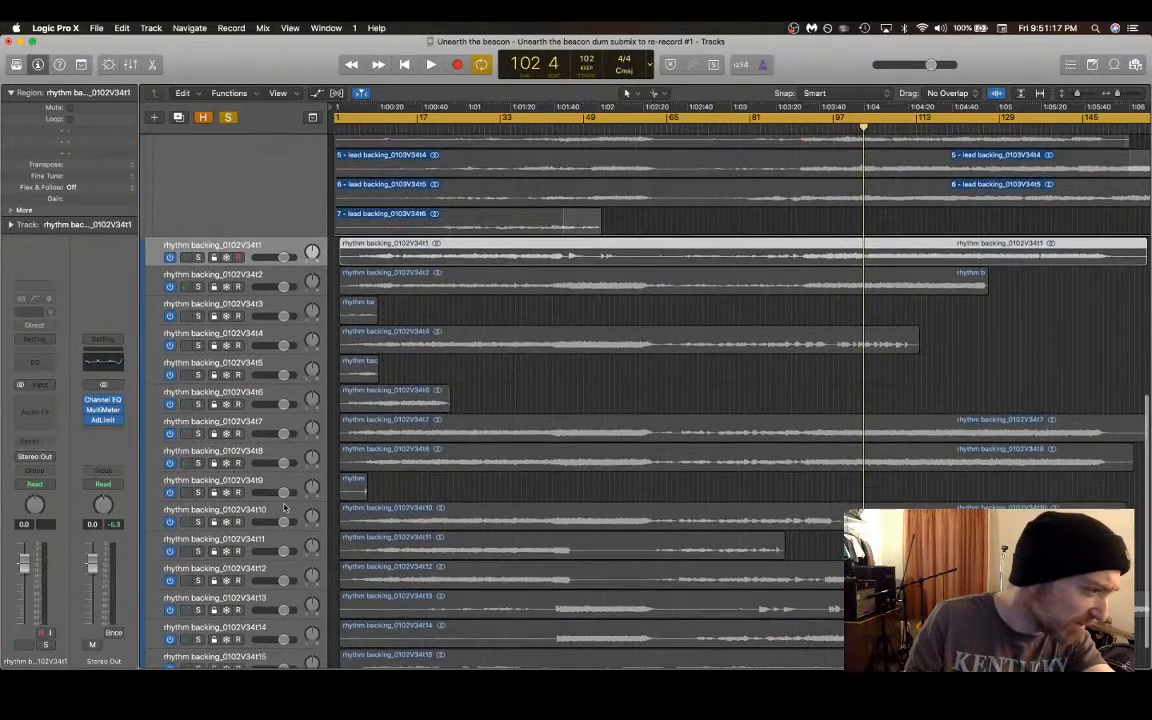
pyautogui.click(276, 487)
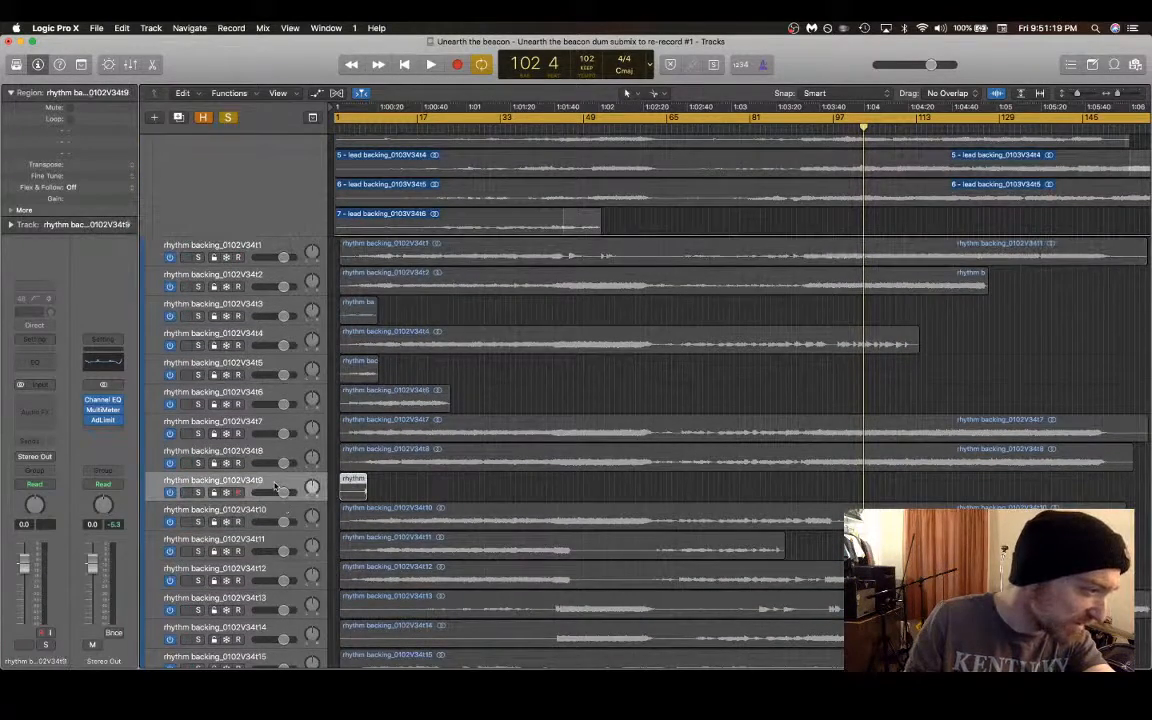
pyautogui.rightClick(277, 487)
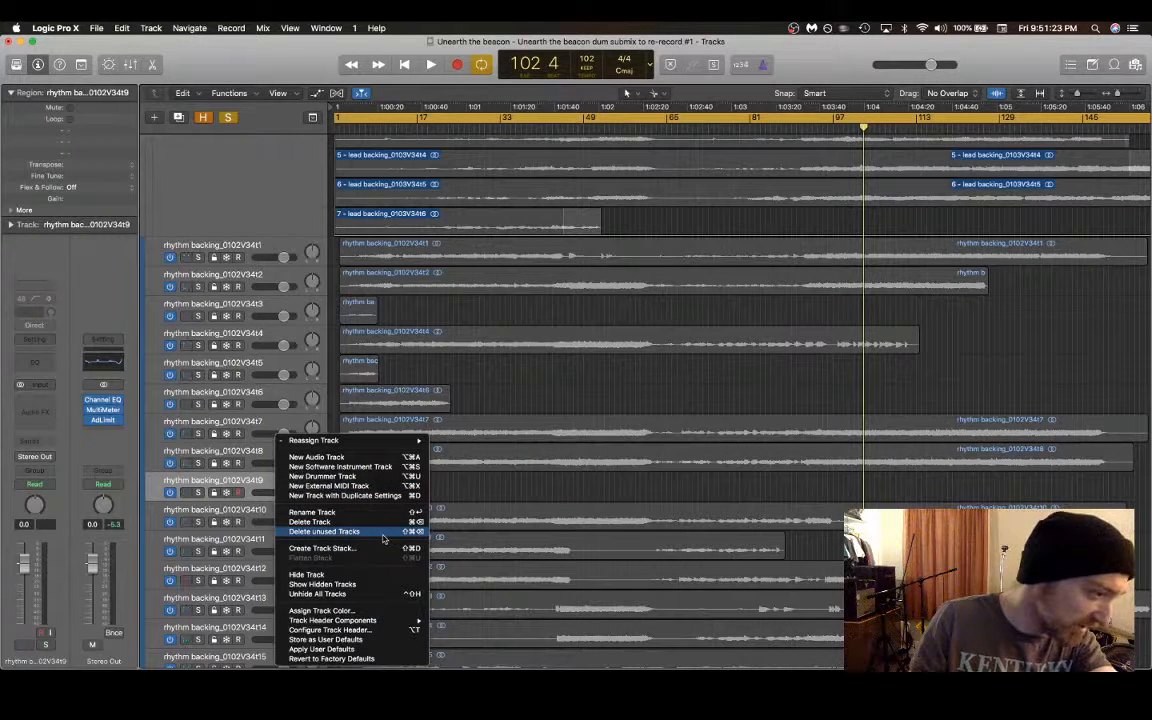
pyautogui.click(324, 522)
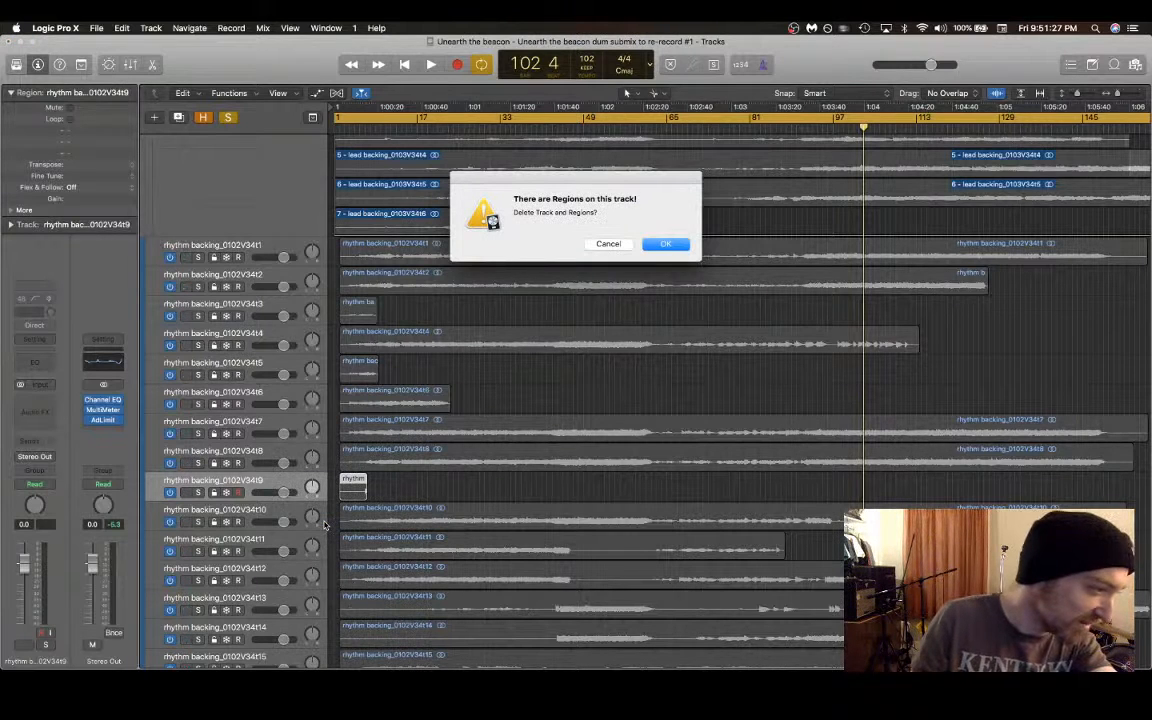
pyautogui.click(667, 244)
# Step: Pack the regions of tracks rhythm backing_0102V34t1 through rhythm backing_0102V34t15 into one take folder and move it to start at bar 1
pyautogui.click(248, 372)
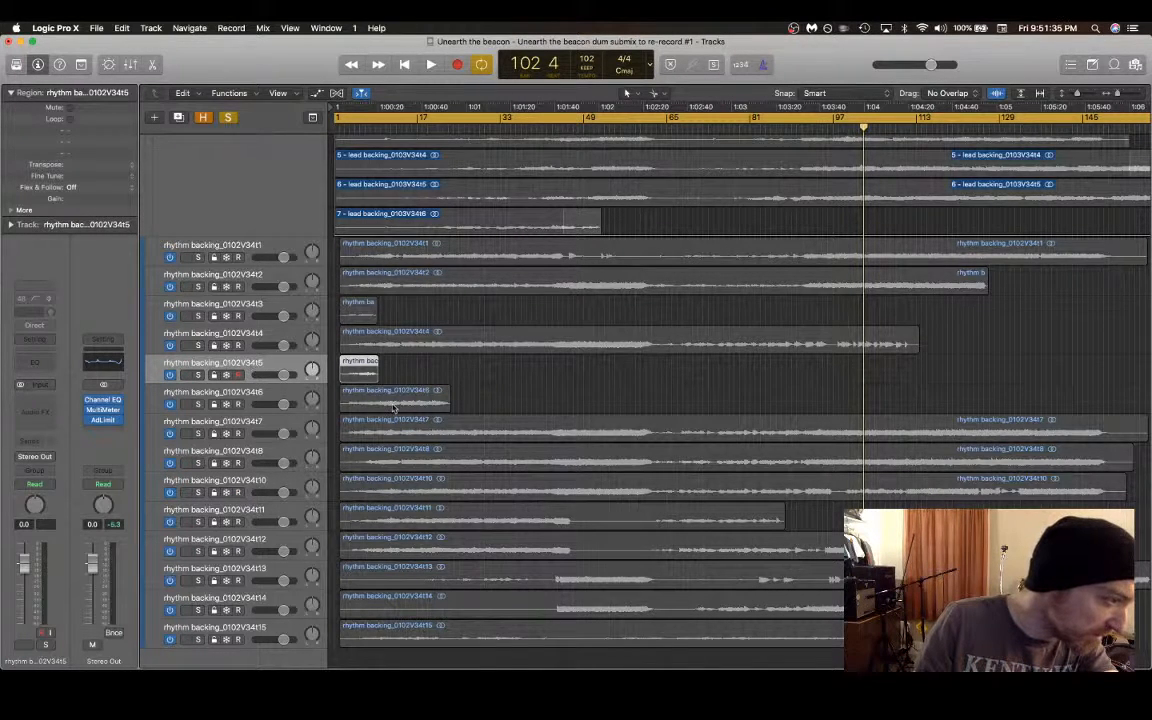
pyautogui.scroll(-1, 393, 407)
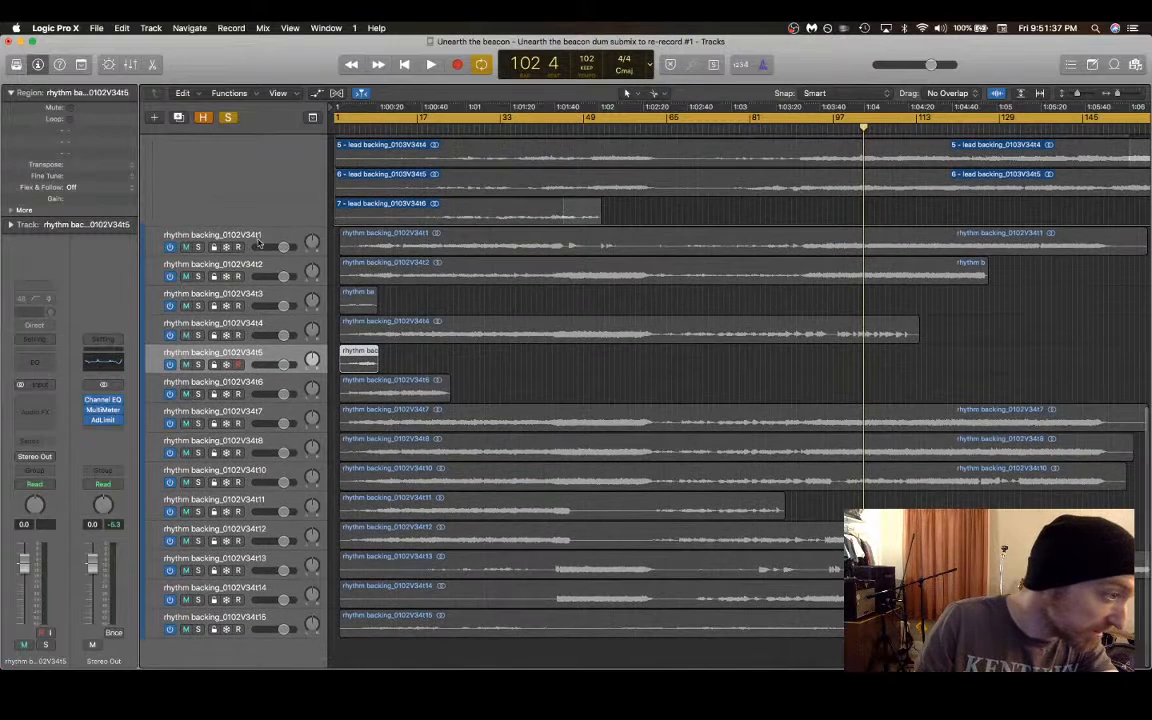
pyautogui.click(228, 238)
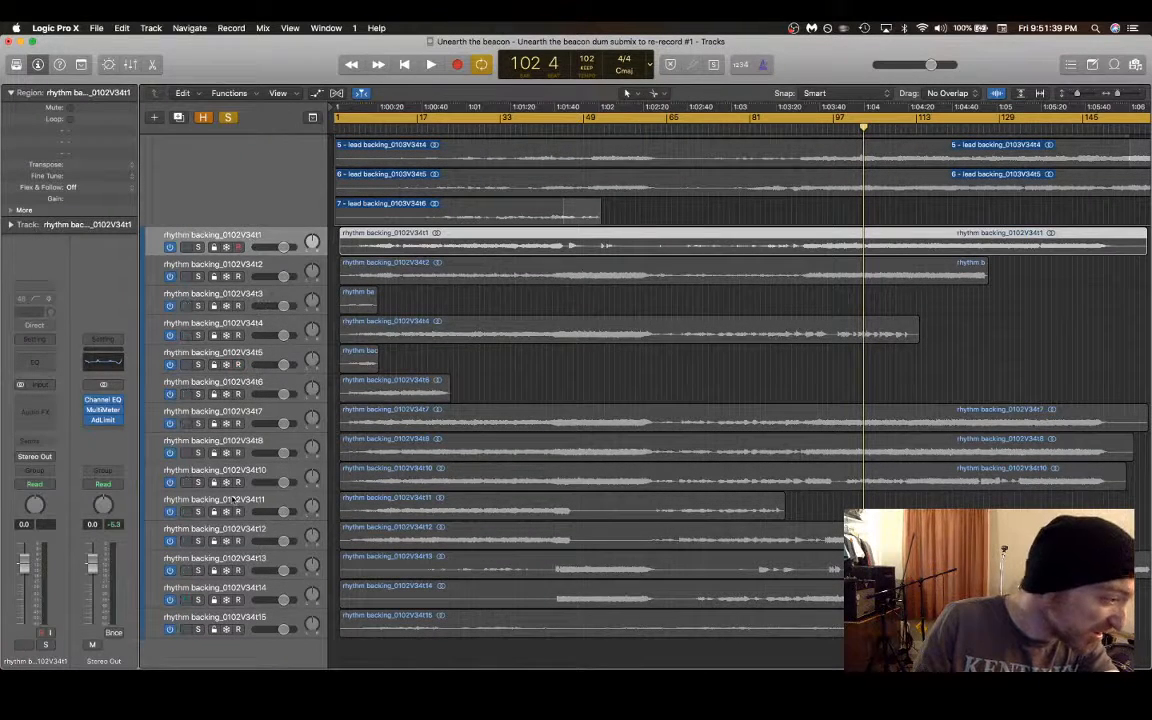
pyautogui.keyDown('shift'); pyautogui.click(248, 614); pyautogui.keyUp('shift')
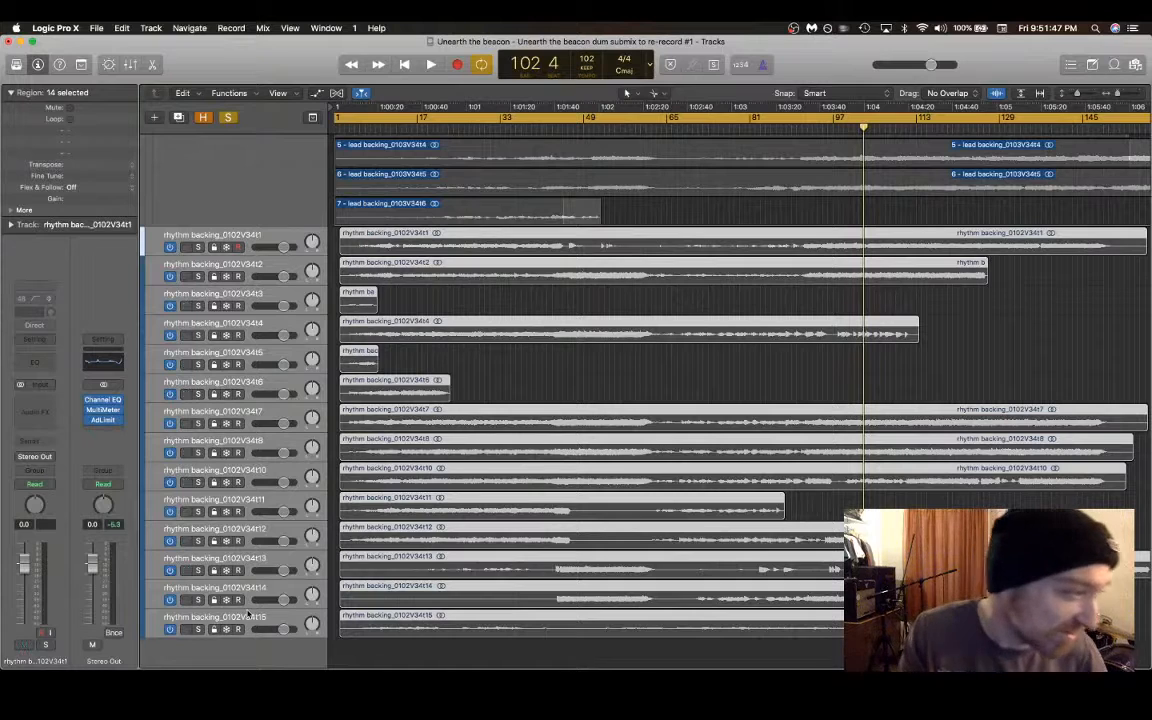
pyautogui.rightClick(268, 352)
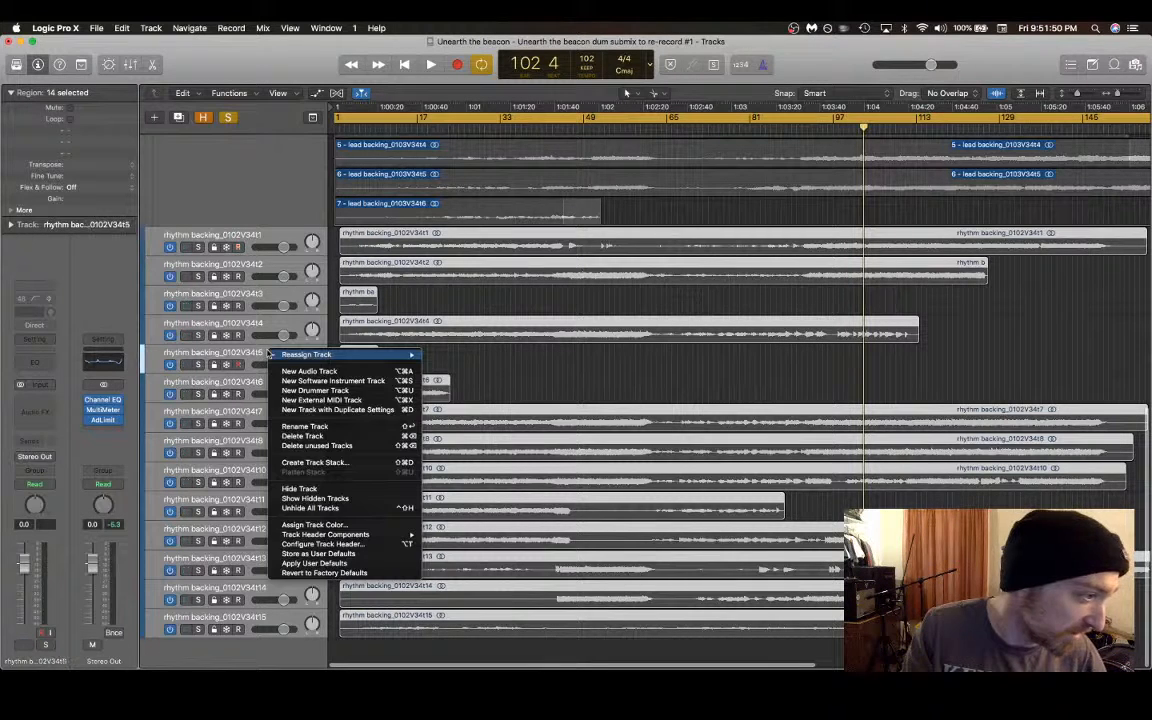
pyautogui.rightClick(479, 238)
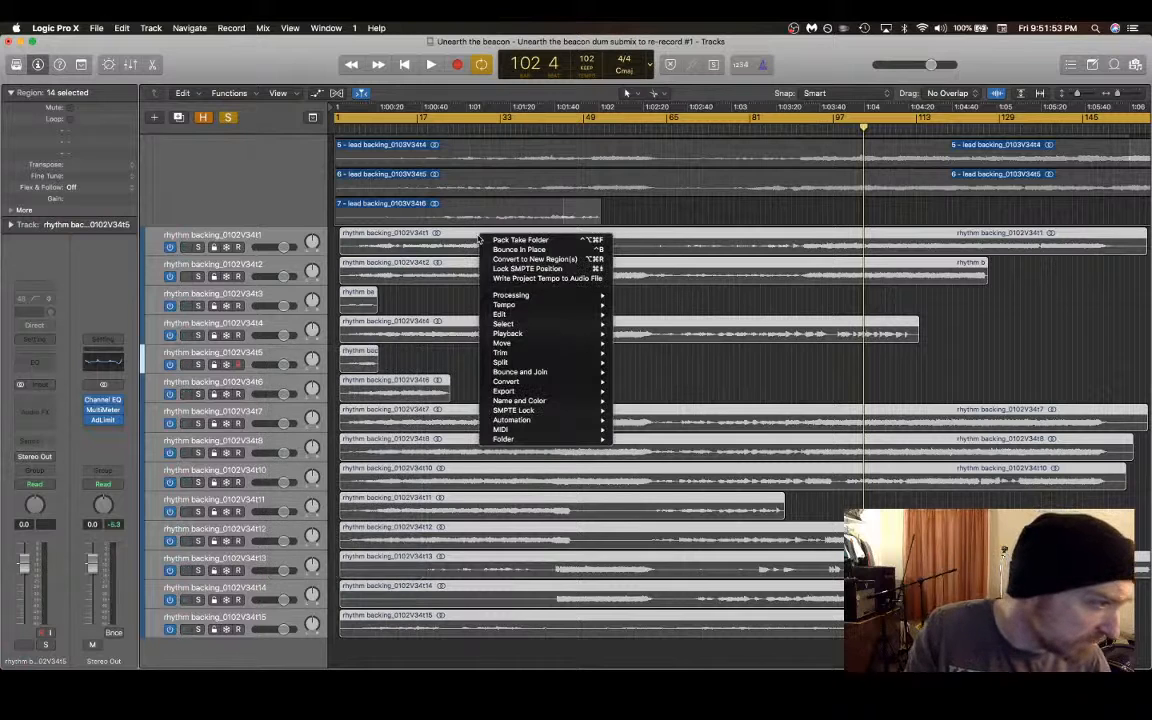
pyautogui.click(556, 240)
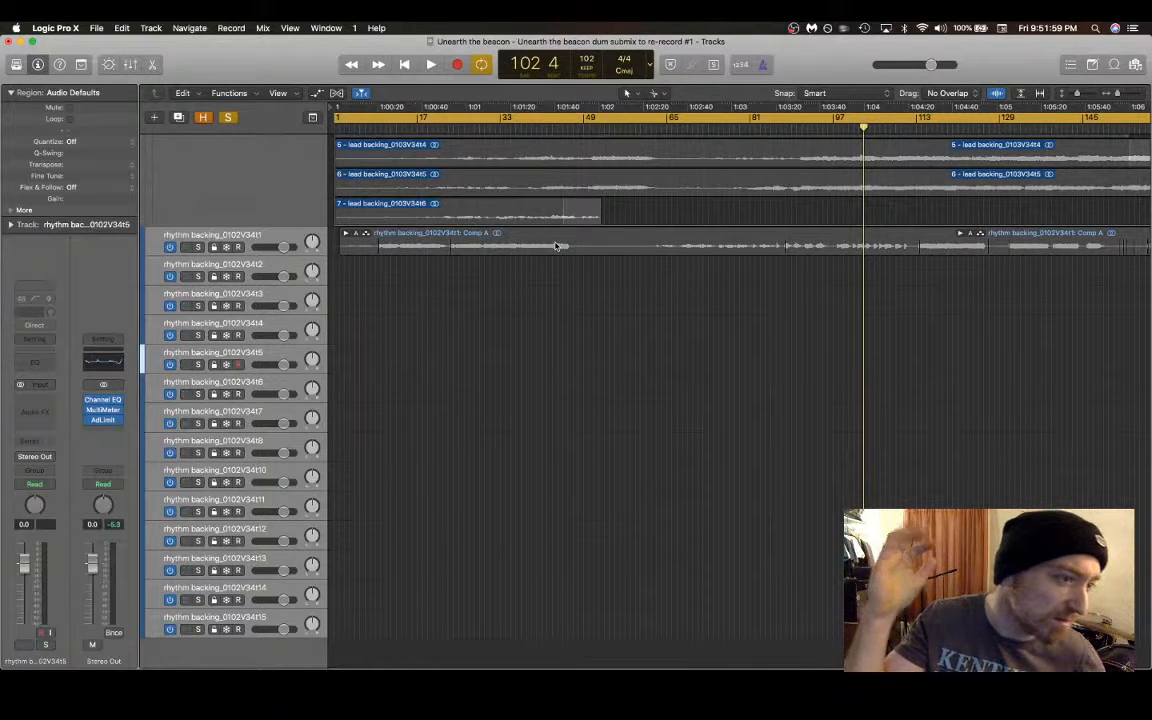
pyautogui.click(480, 234)
pyautogui.moveTo(480, 234); pyautogui.dragTo(462, 234)
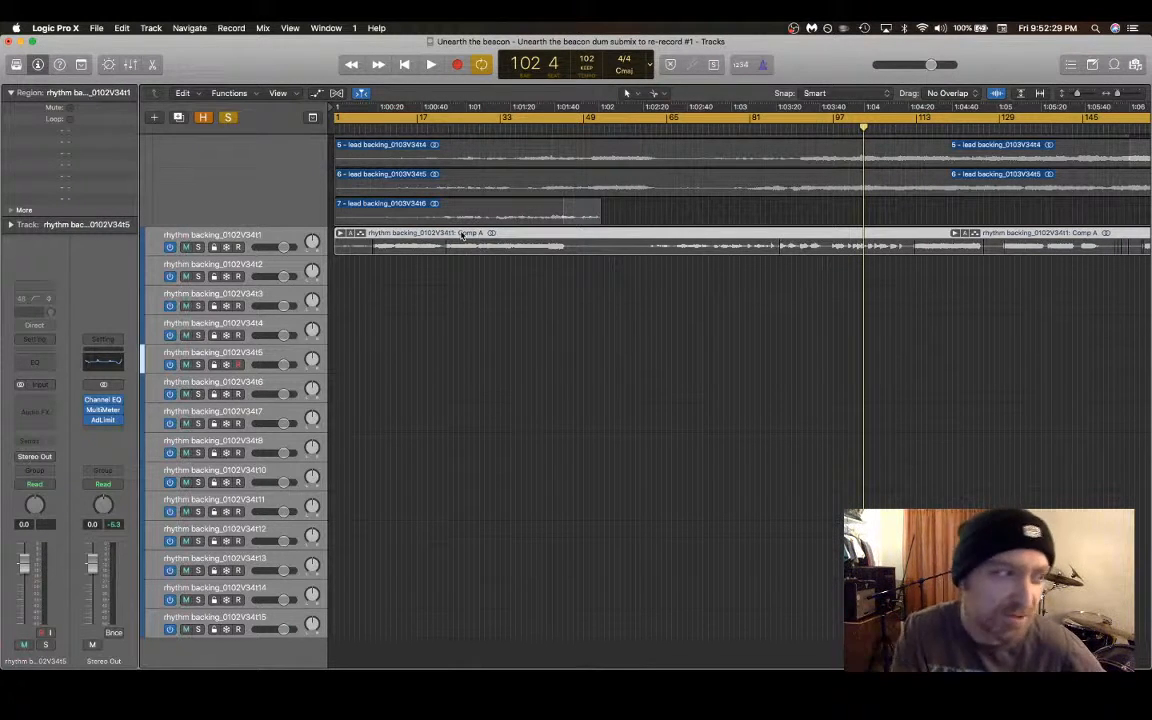
# Step: Delete the emptied tracks rhythm backing_0102V34t2 through rhythm backing_0102V34t15
pyautogui.click(277, 267)
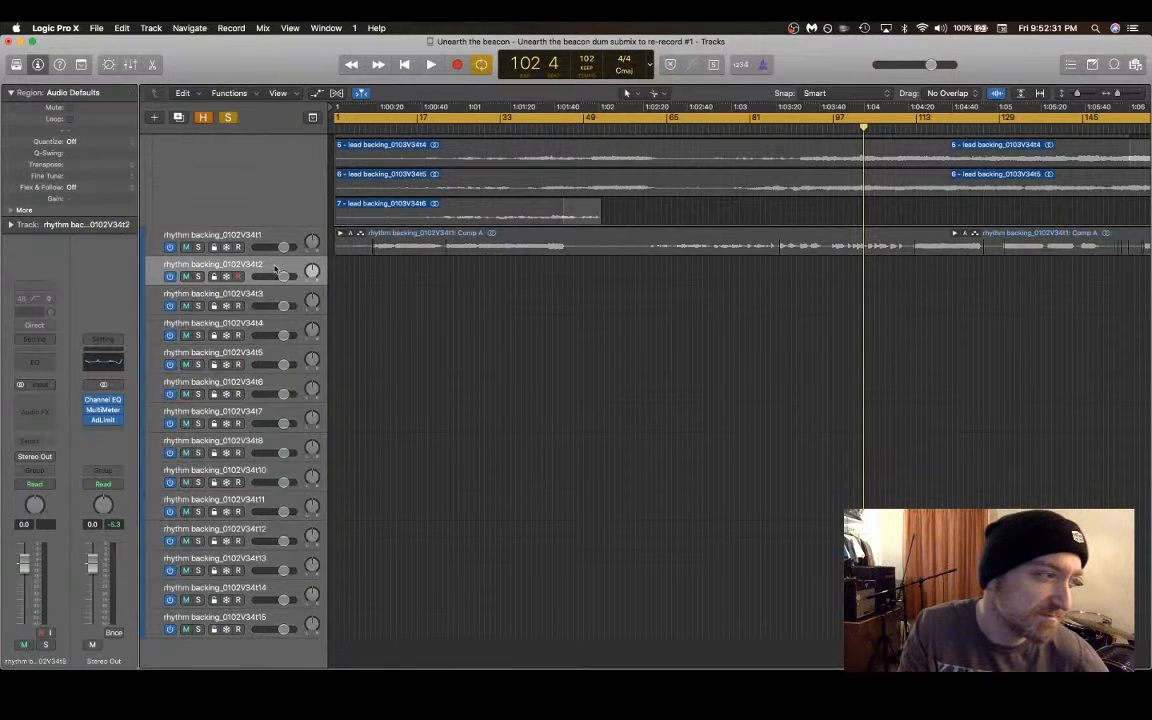
pyautogui.keyDown('shift'); pyautogui.click(268, 623); pyautogui.keyUp('shift')
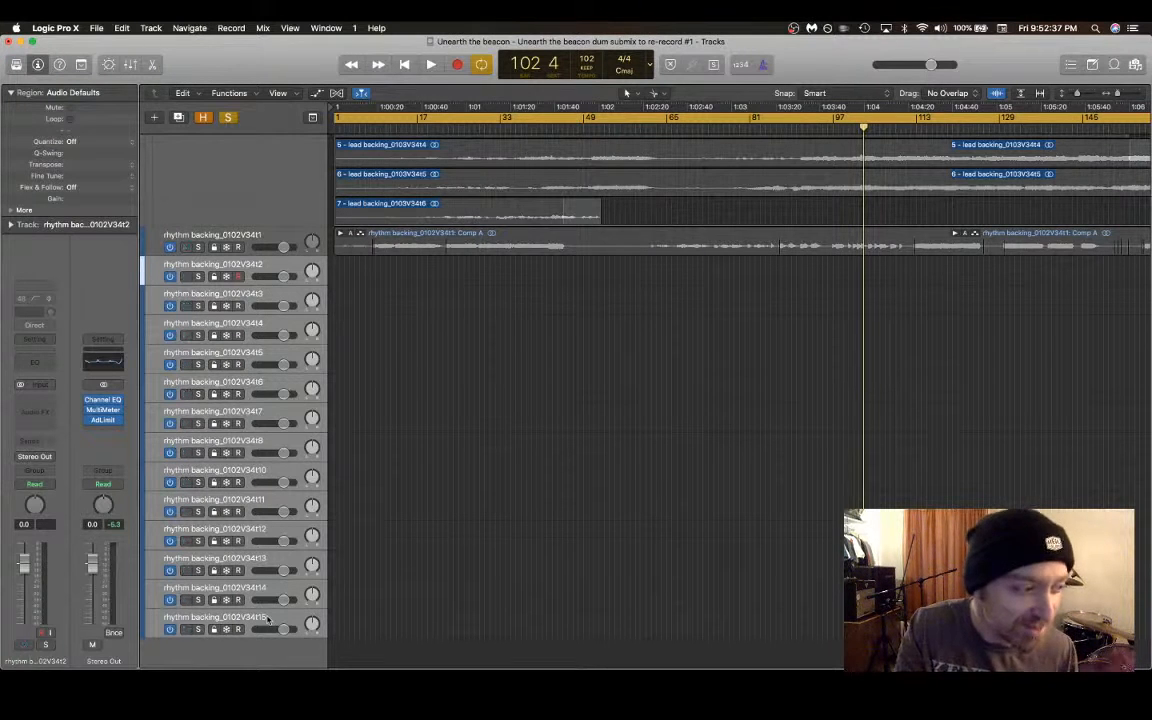
pyautogui.rightClick(245, 562)
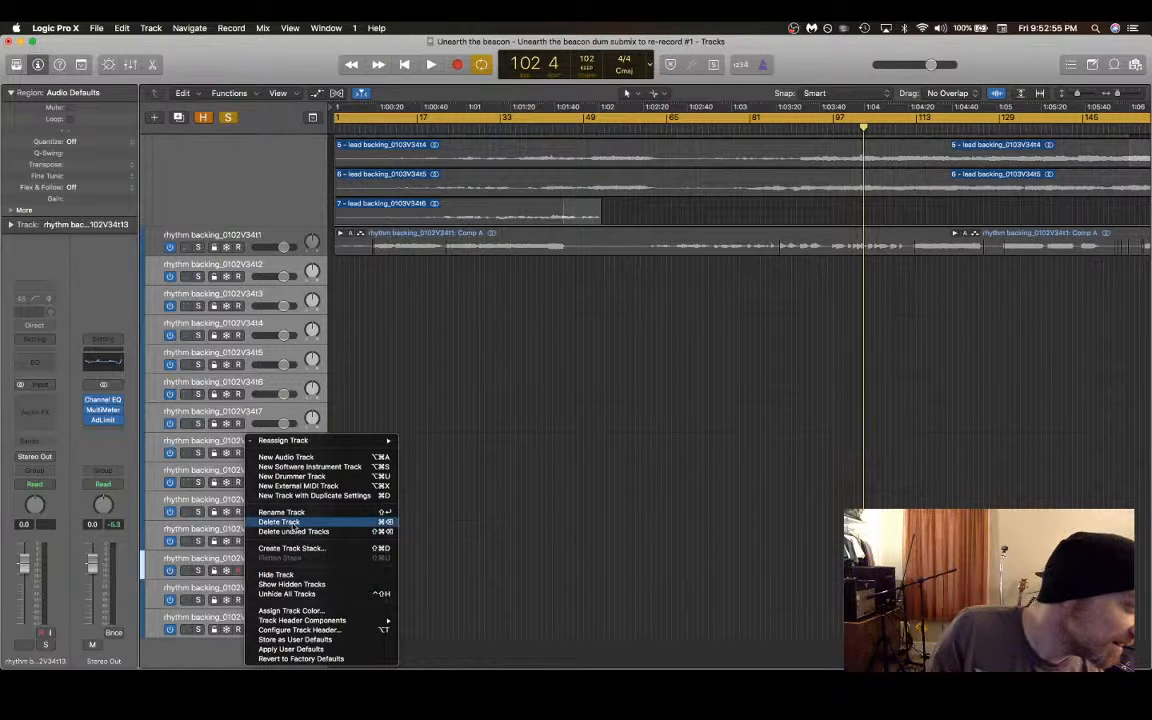
pyautogui.click(293, 524)
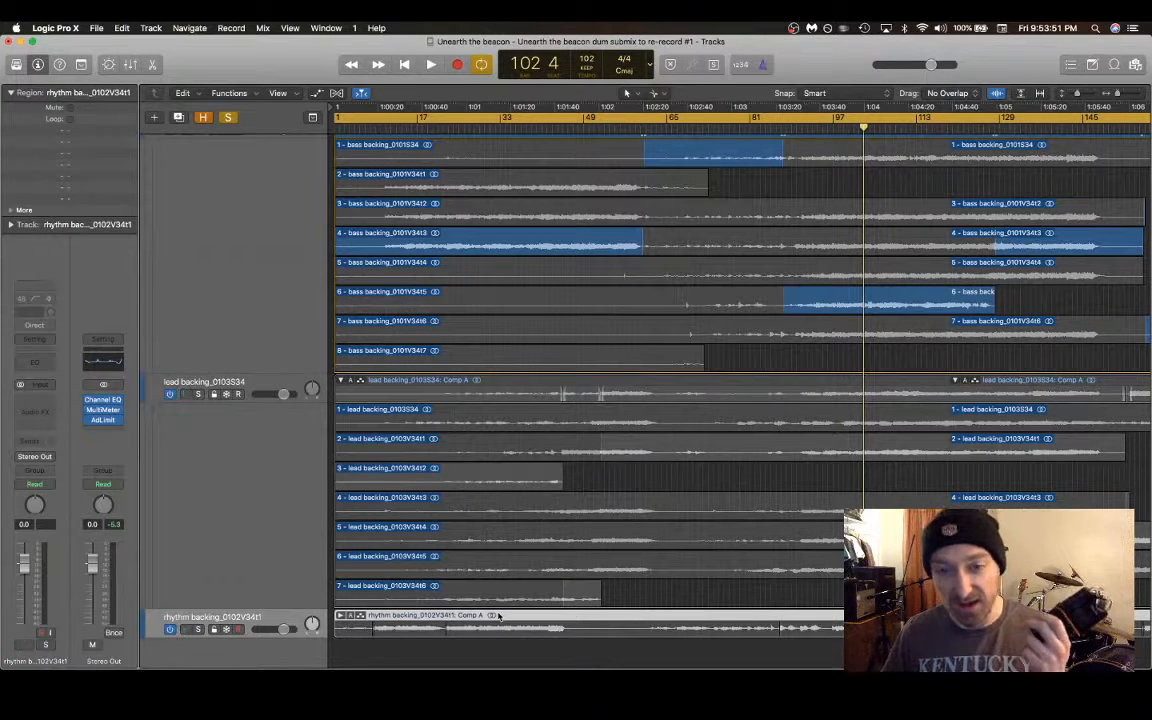
# Step: Expand the rhythm backing_0102V34t1 take folder and bring all of its takes into view
pyautogui.hotkey('ctrl', 'm')
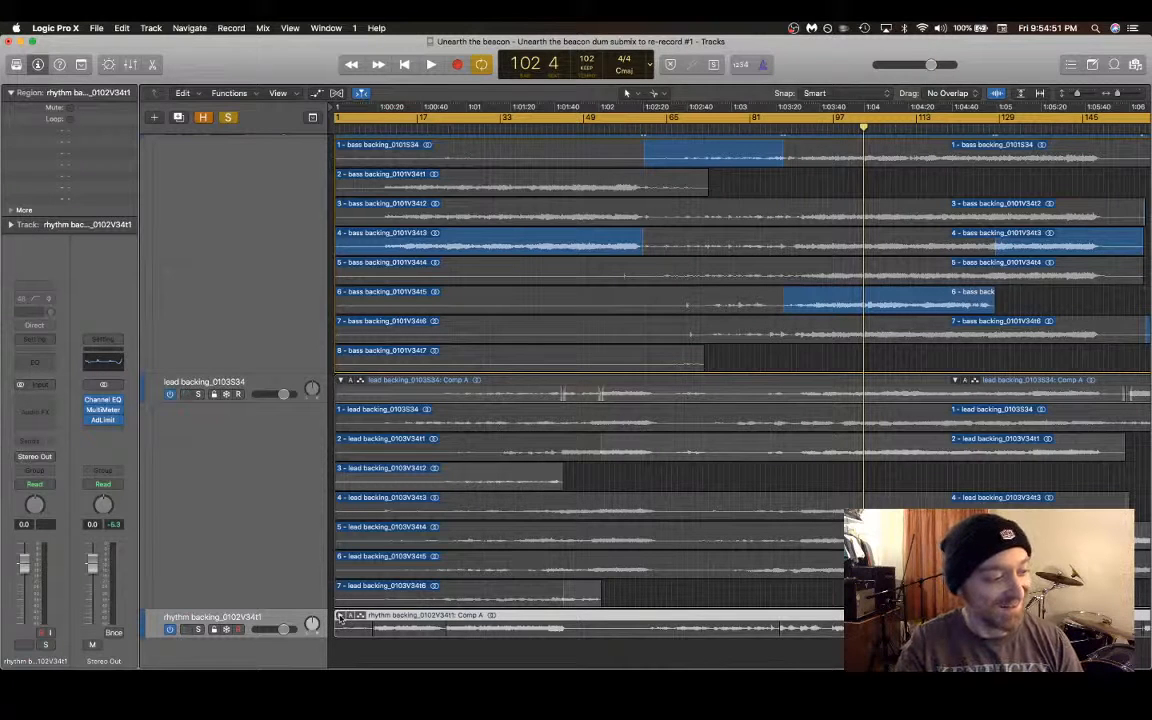
pyautogui.click(340, 616)
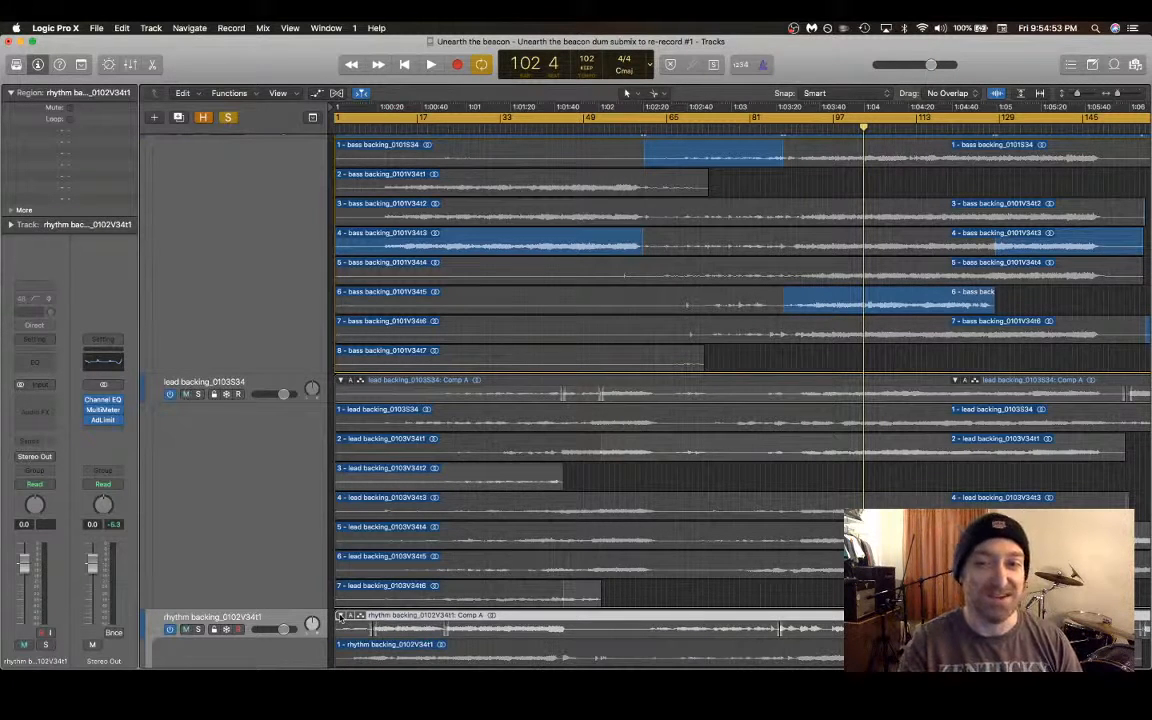
pyautogui.scroll(-3, 340, 617)
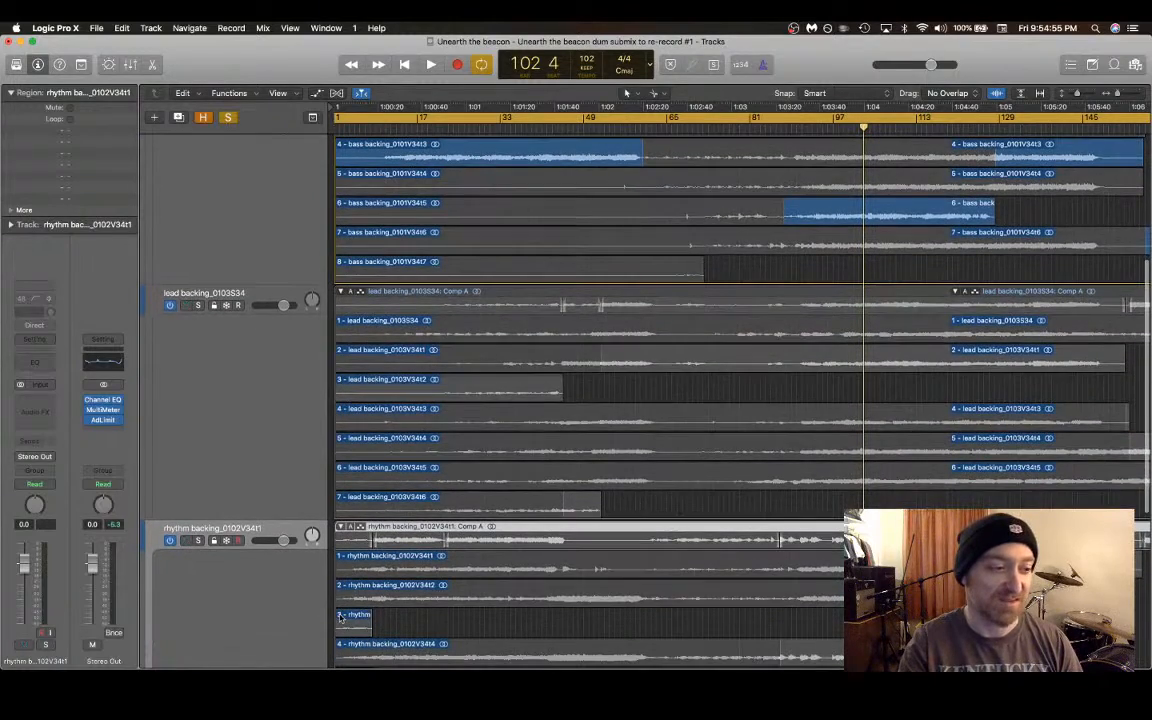
pyautogui.scroll(-2, 340, 618)
pyautogui.scroll(-1, 340, 618)
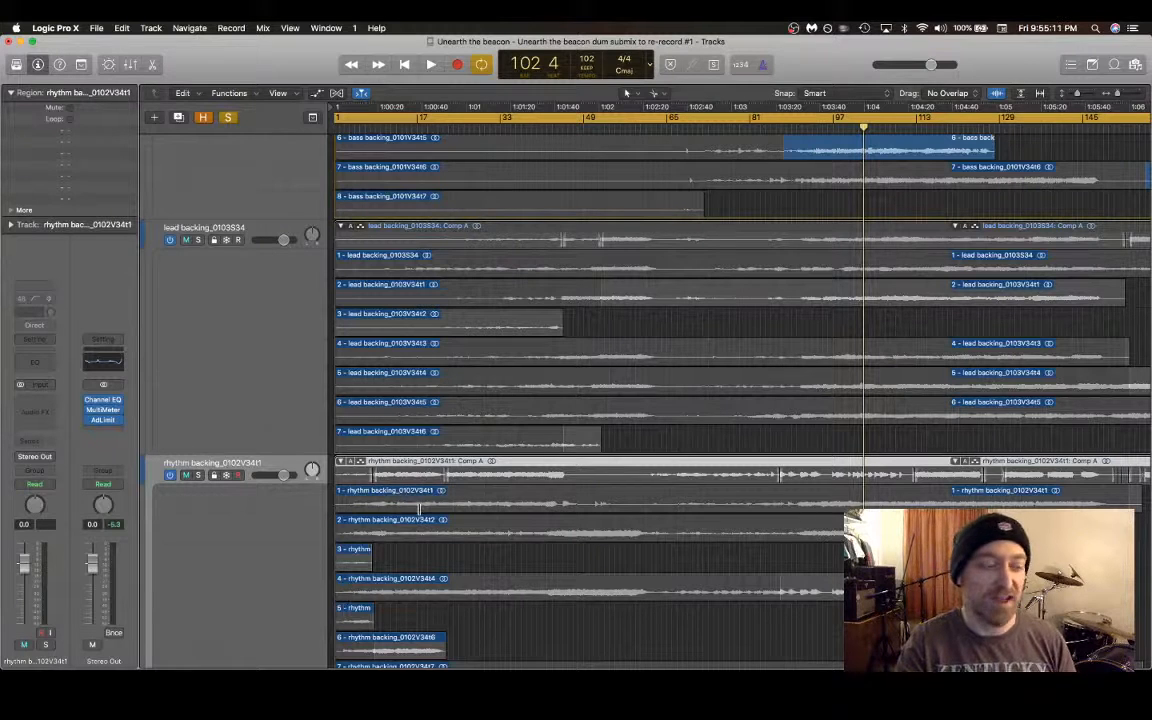
pyautogui.scroll(-5, 419, 507)
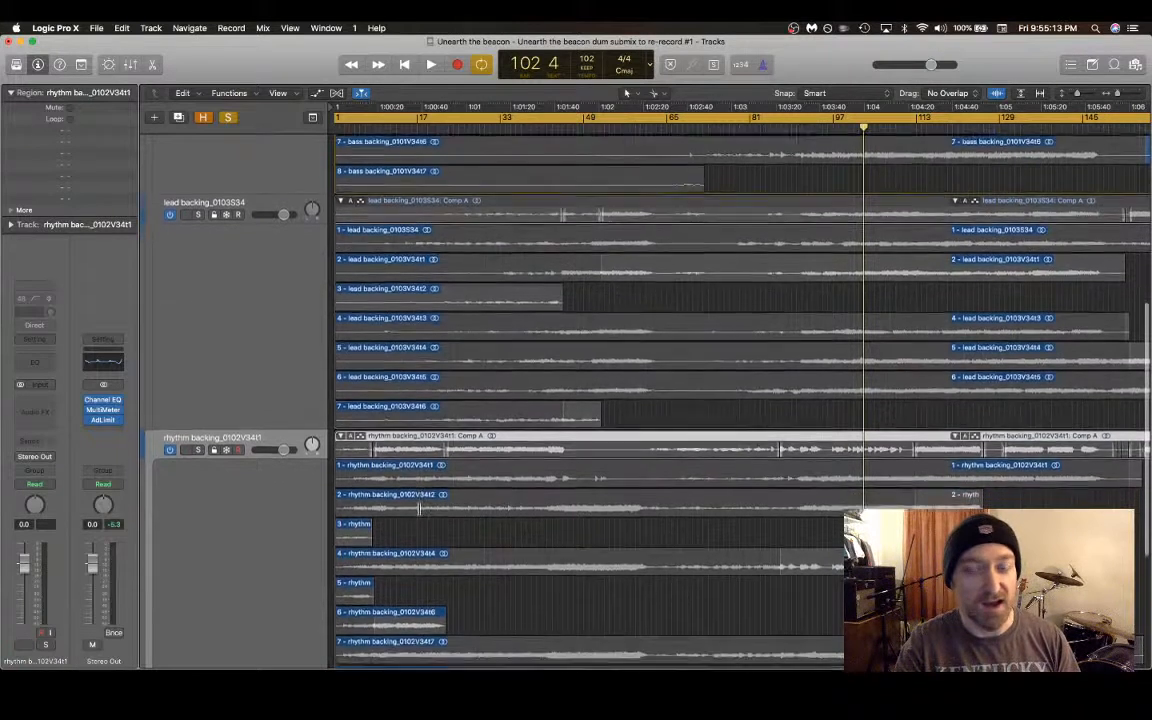
pyautogui.scroll(-4, 419, 507)
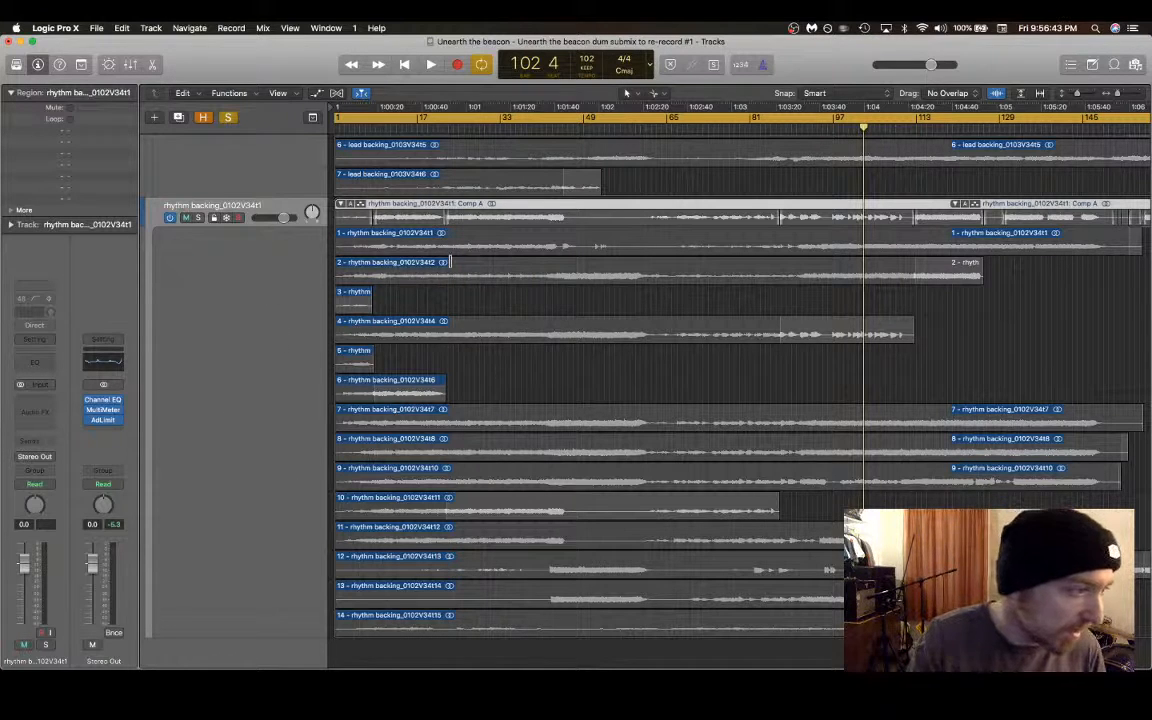
# Step: Solo the rhythm backing_0102V34t1 track and comp take 7, rhythm backing_0102V34t7, over that take's whole length
pyautogui.click(199, 218)
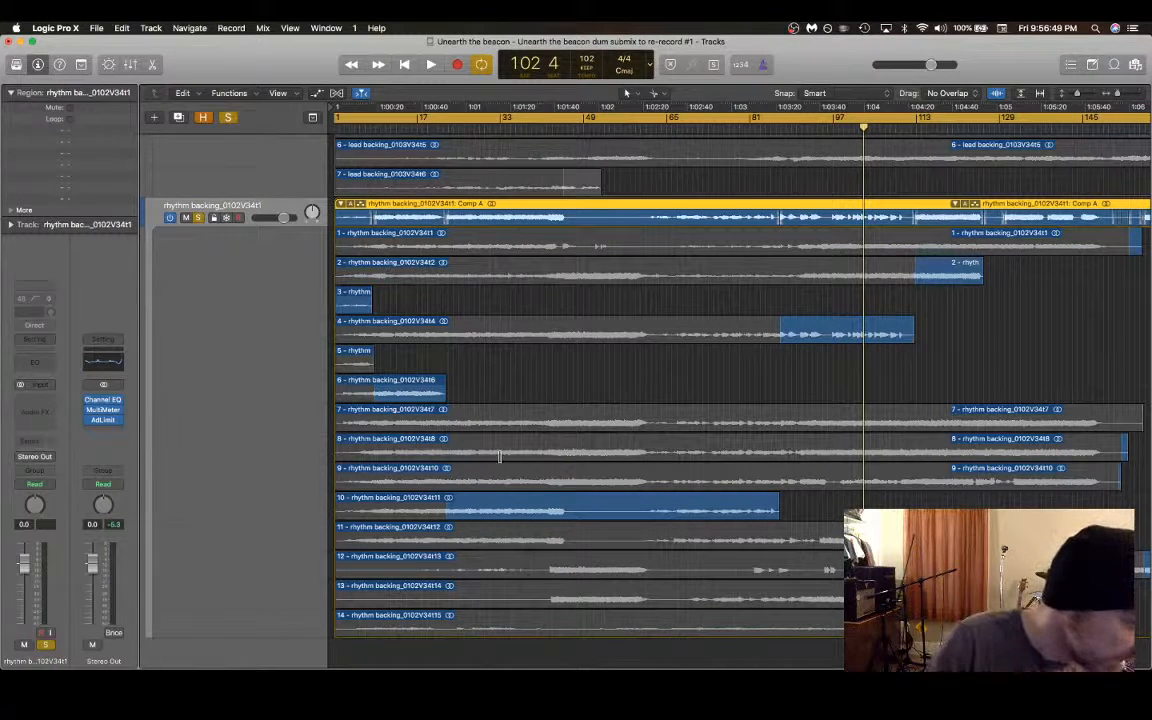
pyautogui.click(512, 419)
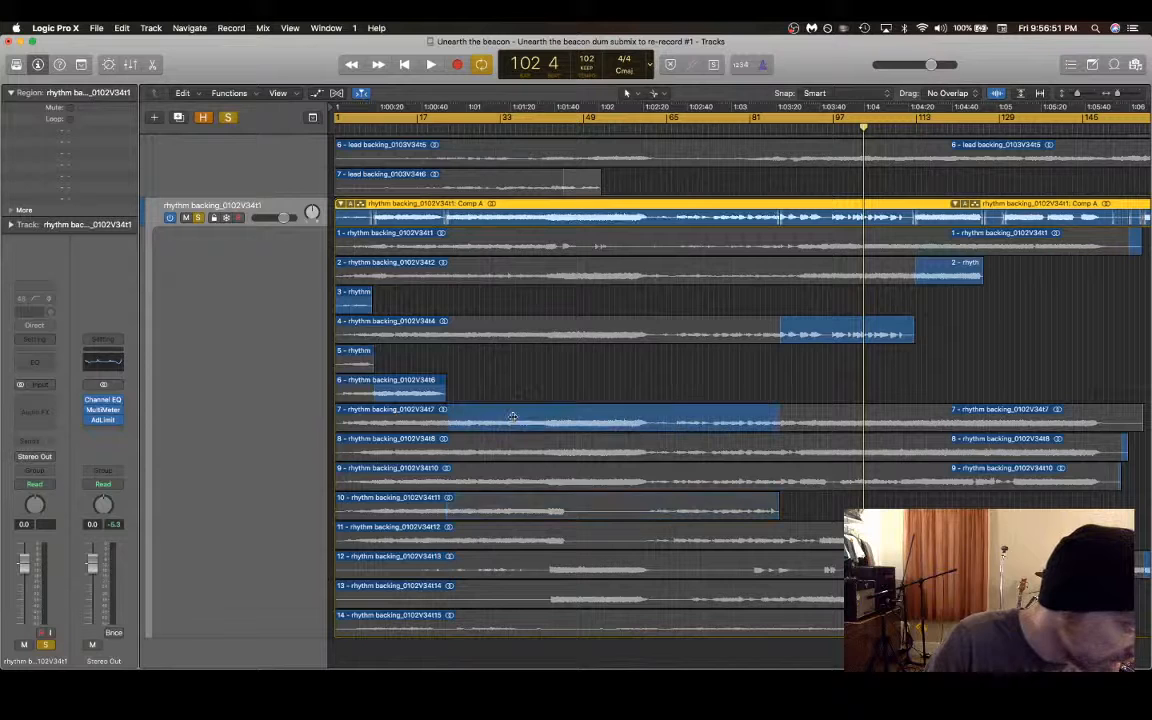
pyautogui.click(407, 423)
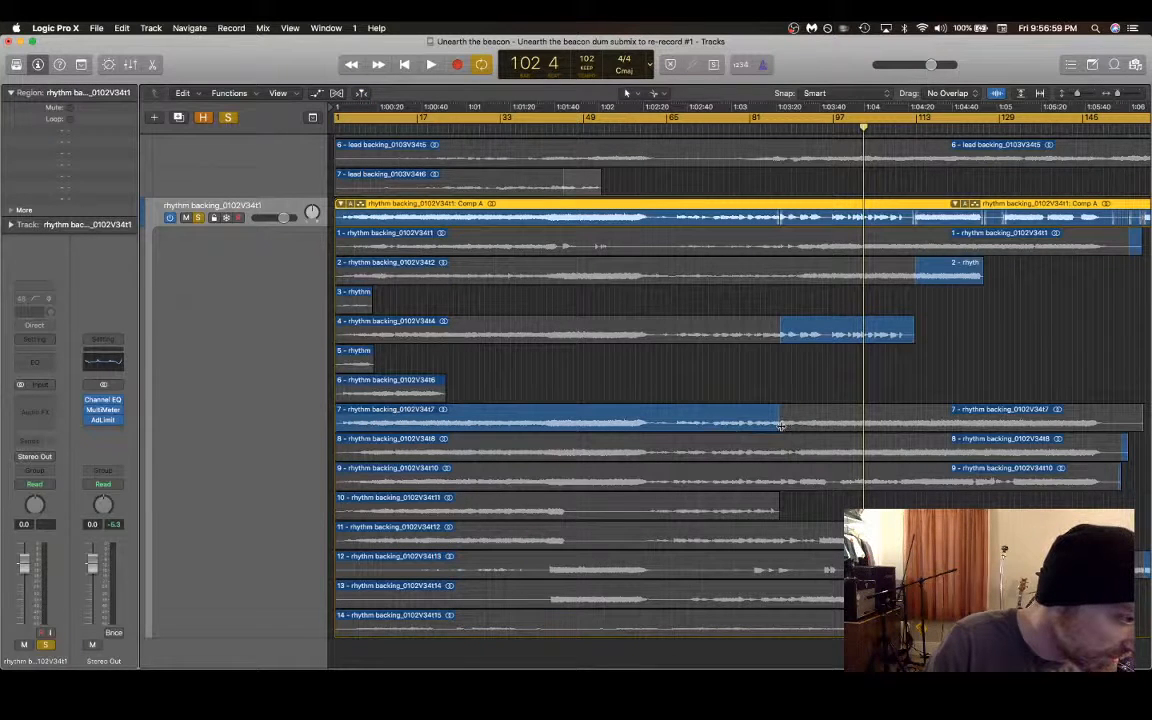
pyautogui.moveTo(781, 425); pyautogui.dragTo(1144, 421)
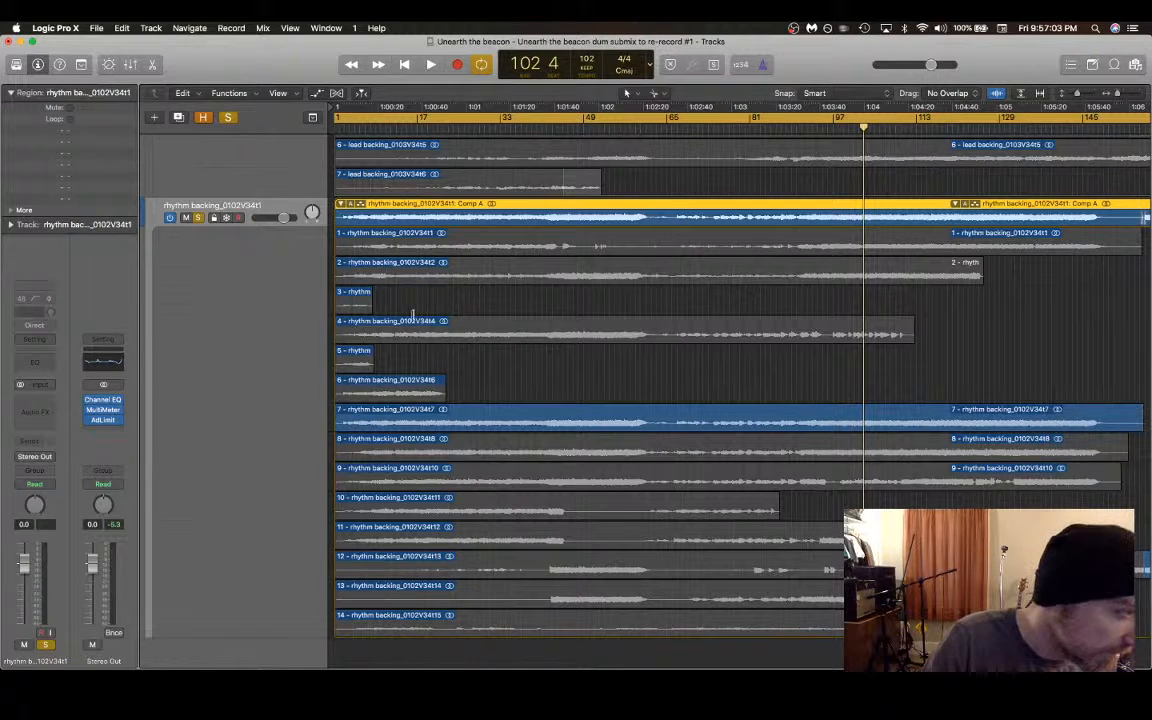
# Step: Play back the soloed rhythm comp from about bar 16
pyautogui.click(412, 130)
pyautogui.press('space')
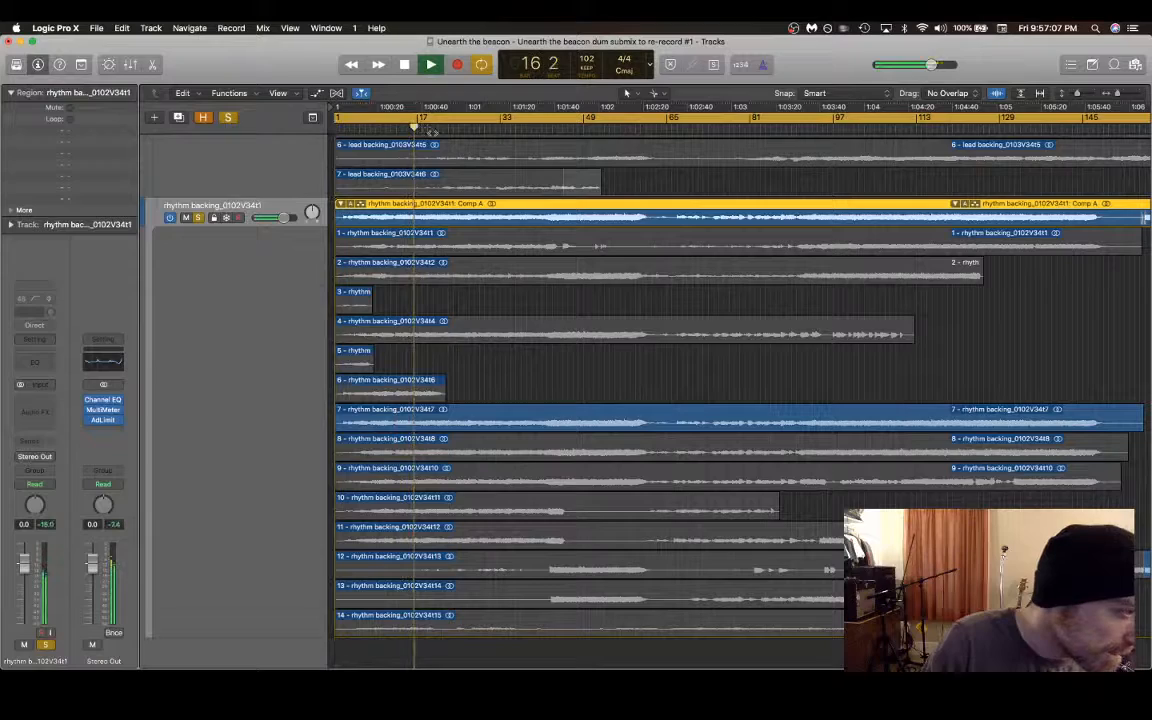
pyautogui.scroll(6, 420, 160)
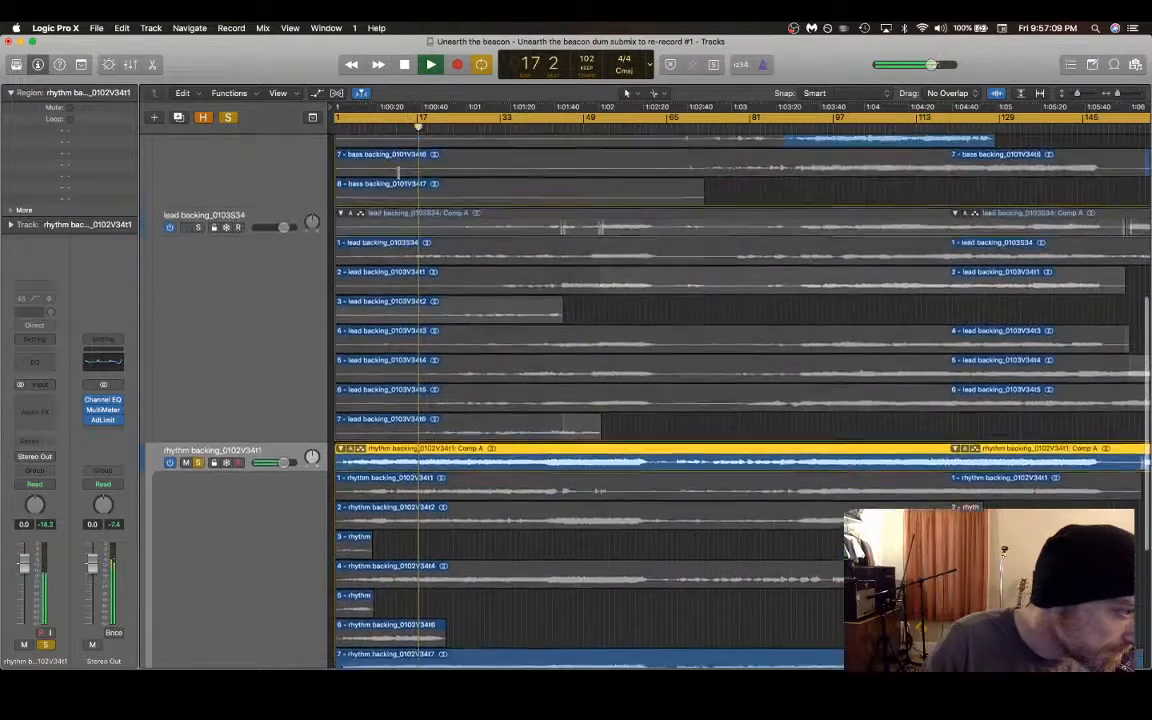
# Step: Solo the lead backing_0103S34 track and extend its comp's take 2 section back to about bar 44, replacing take 7's section
pyautogui.scroll(5, 399, 174)
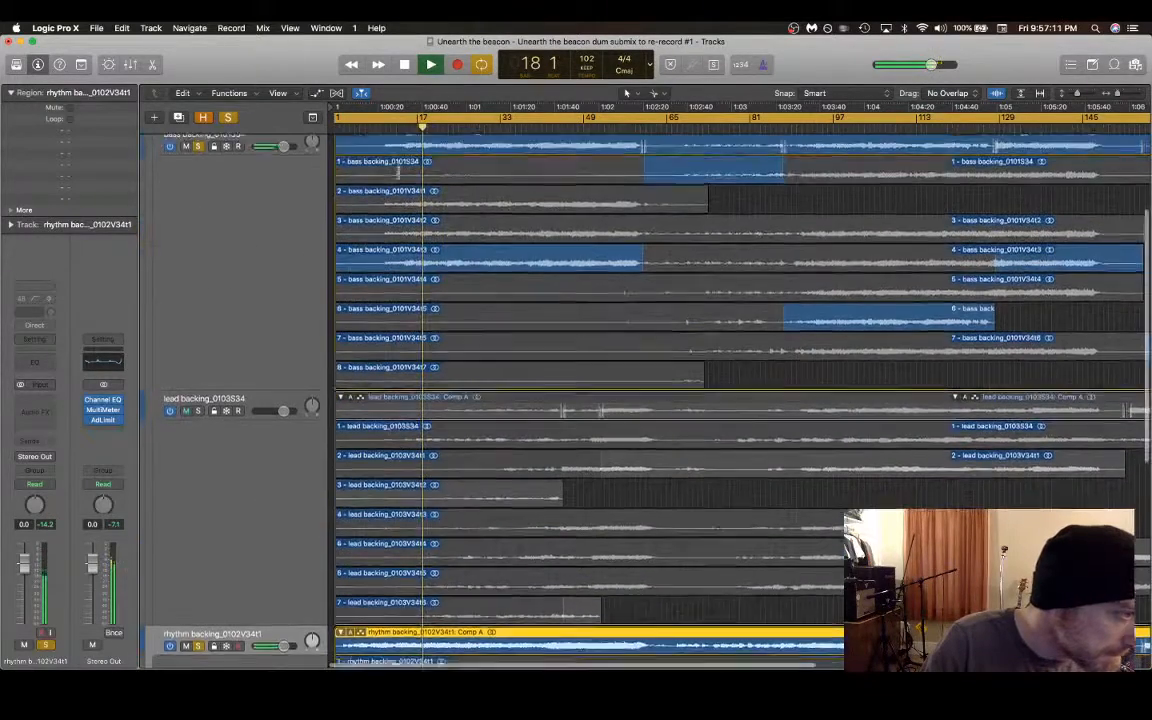
pyautogui.scroll(-1, 399, 174)
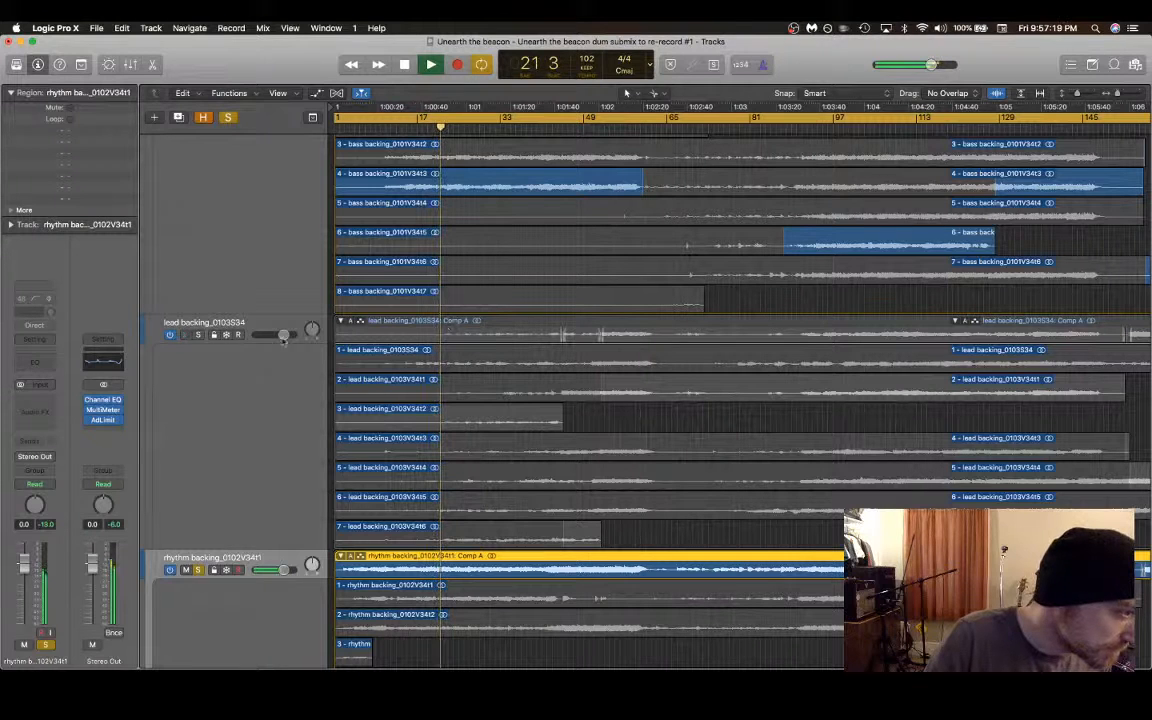
pyautogui.click(198, 336)
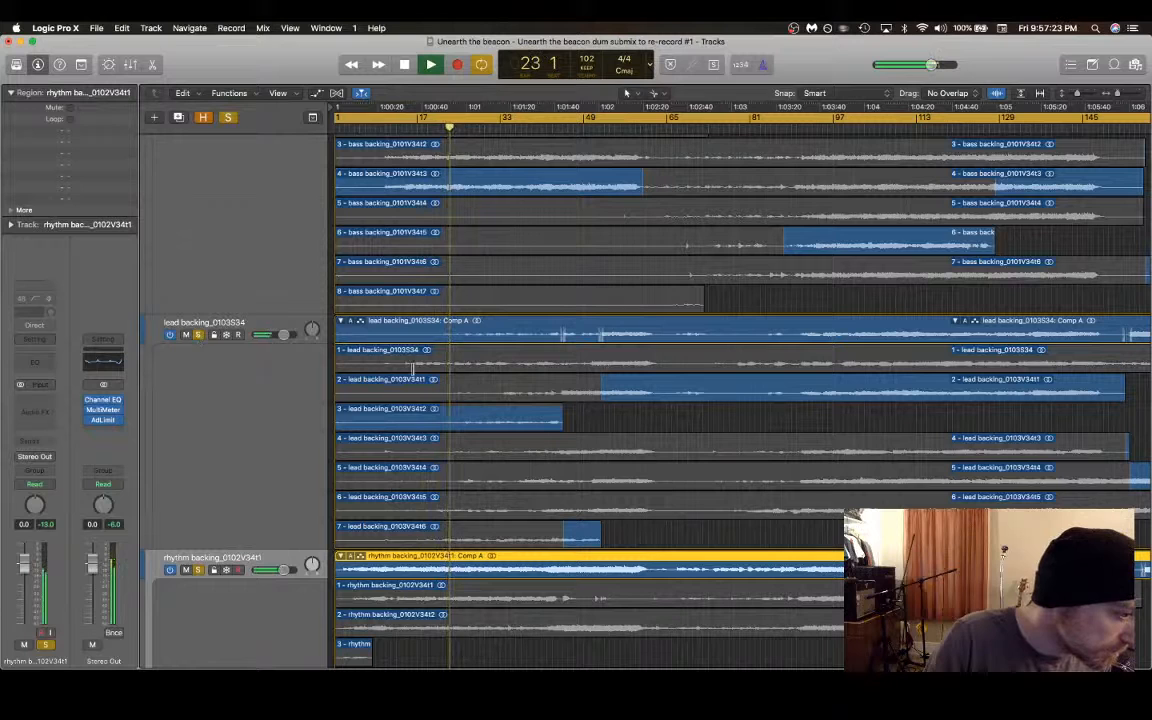
pyautogui.moveTo(575, 390); pyautogui.dragTo(560, 389)
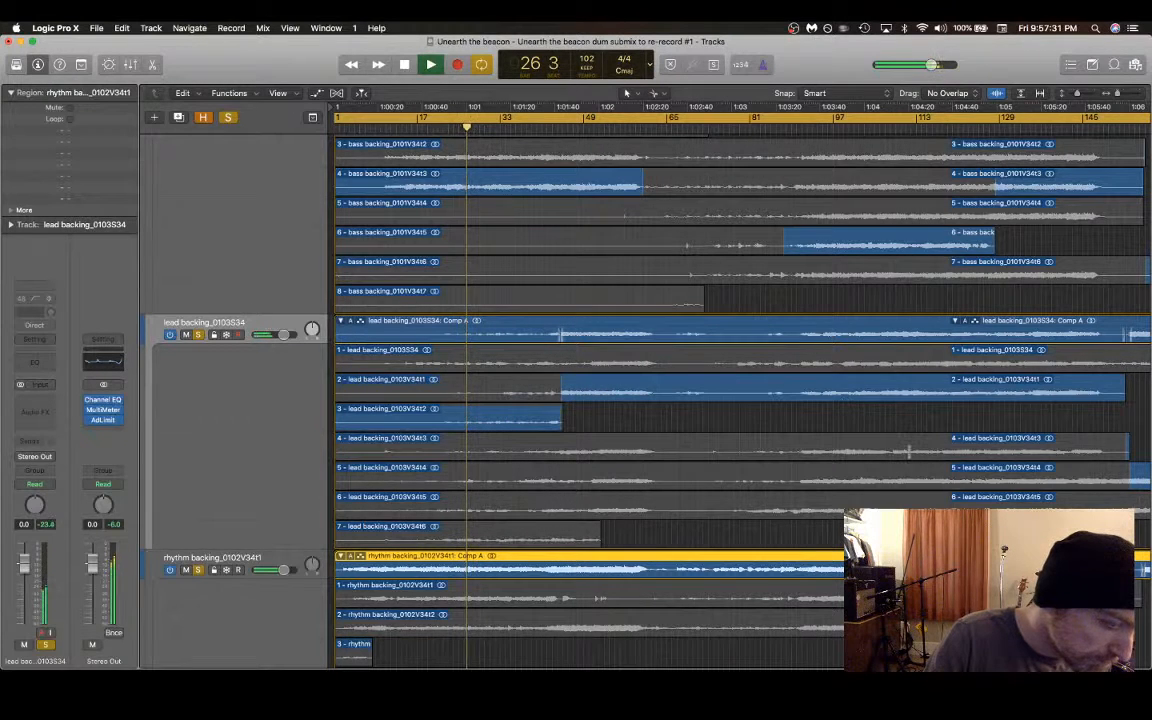
# Step: Start the lead comp's take 5 section earlier, at about bar 134, and play back from about bar 43
pyautogui.hscroll(5, 690, 380)
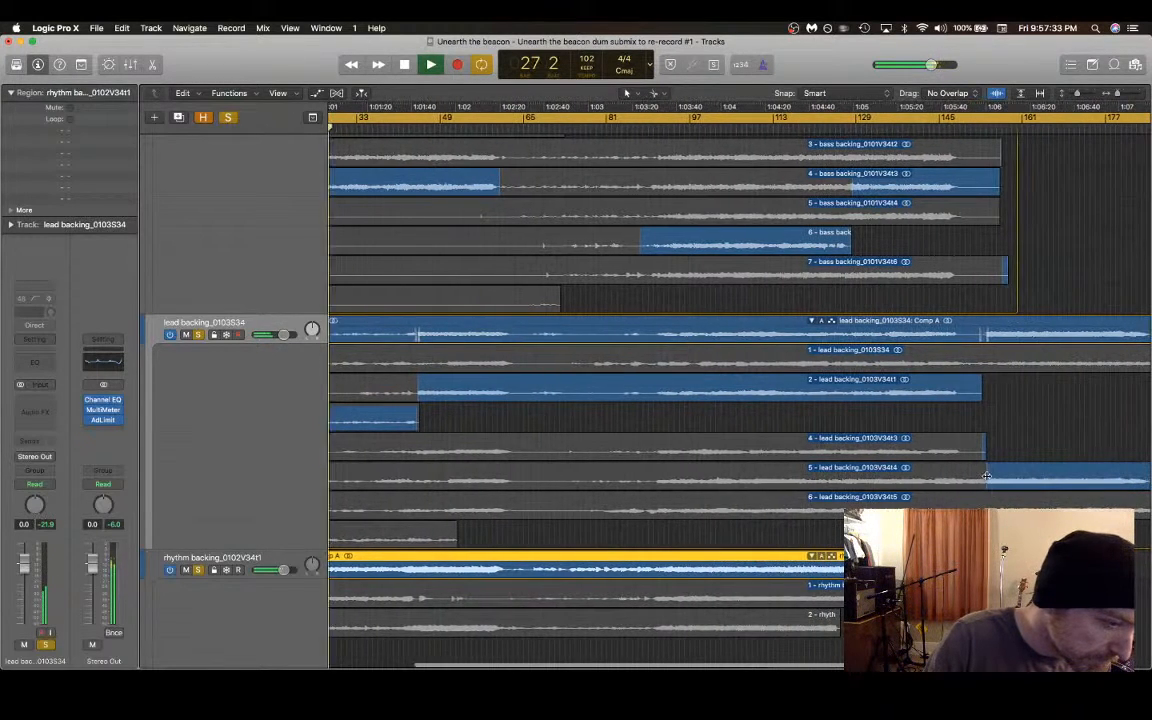
pyautogui.moveTo(986, 475); pyautogui.dragTo(884, 486)
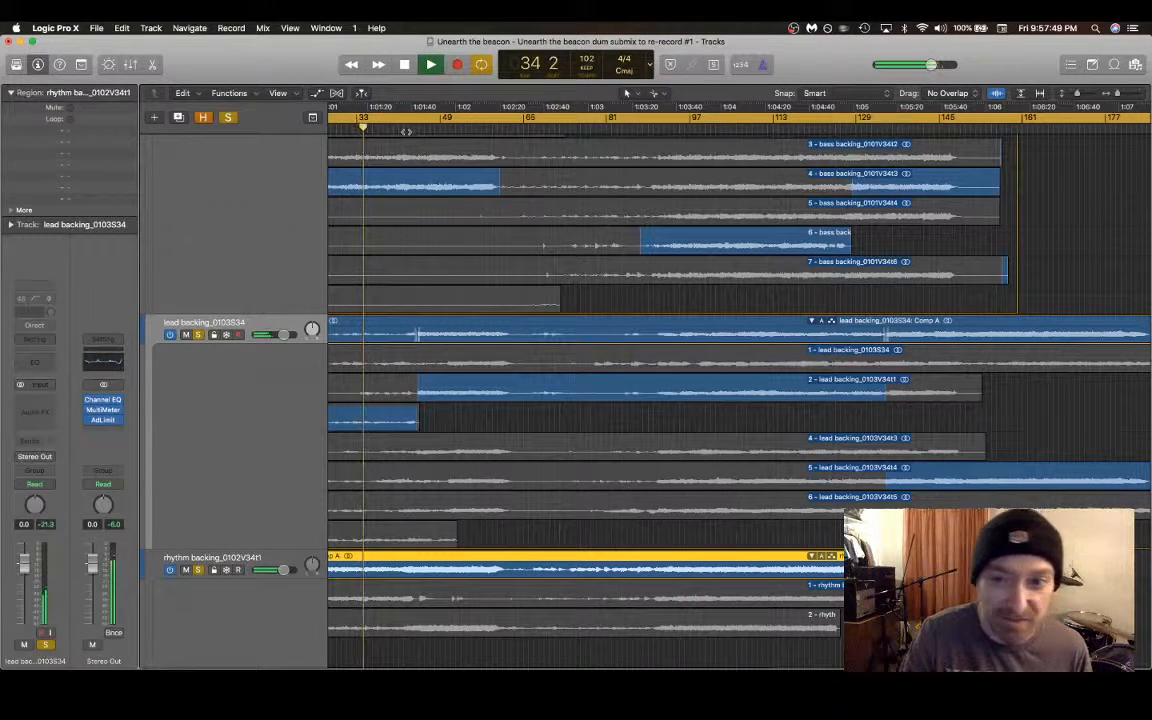
pyautogui.click(407, 130)
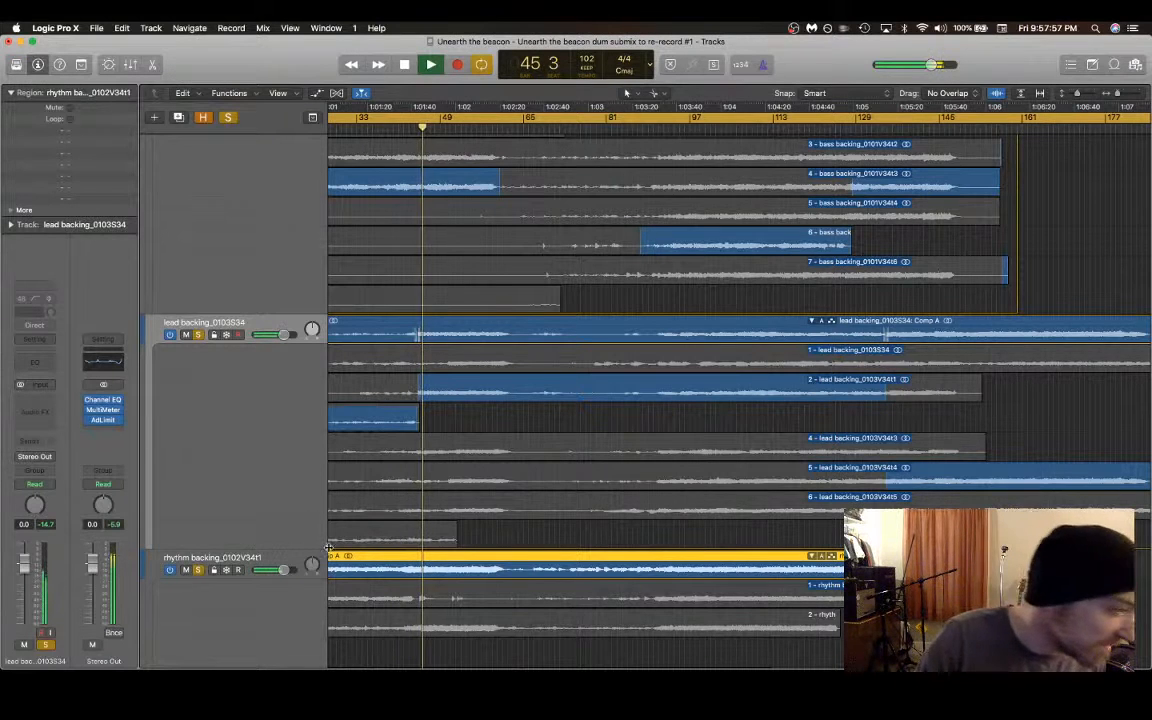
# Step: Extend the bass comp's second take 4 section back to about bar 88, where take 1's section ends, replacing take 6's section
pyautogui.hscroll(-5, 435, 487)
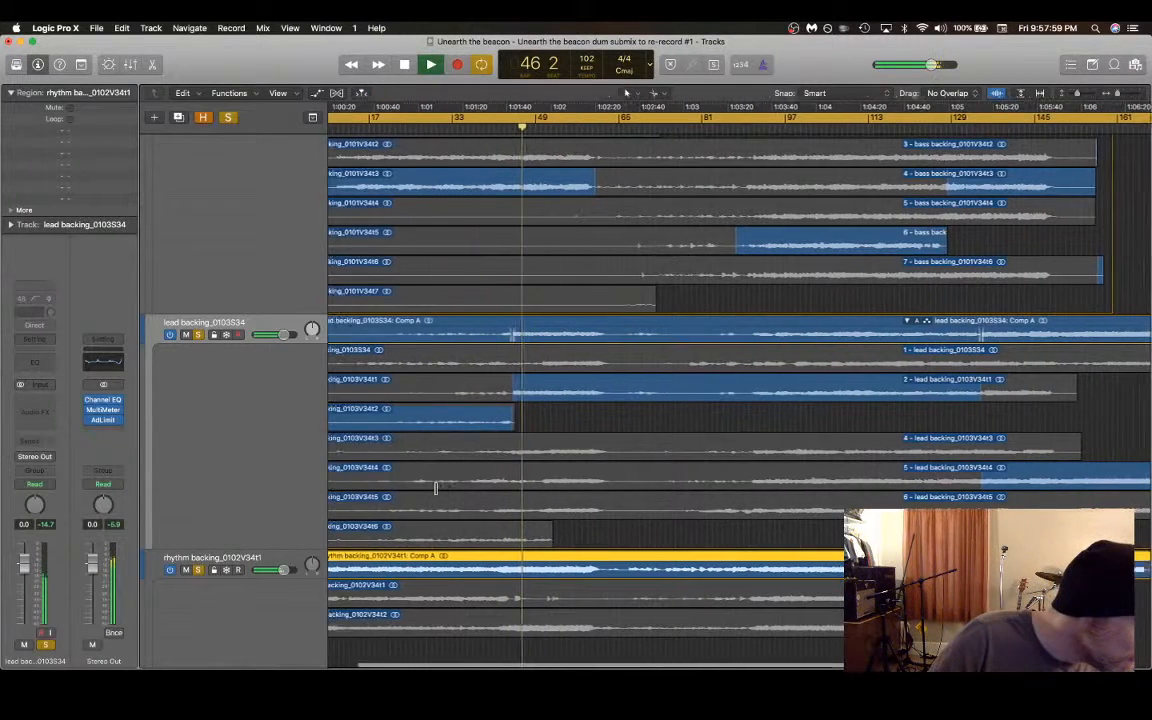
pyautogui.scroll(8, 435, 487)
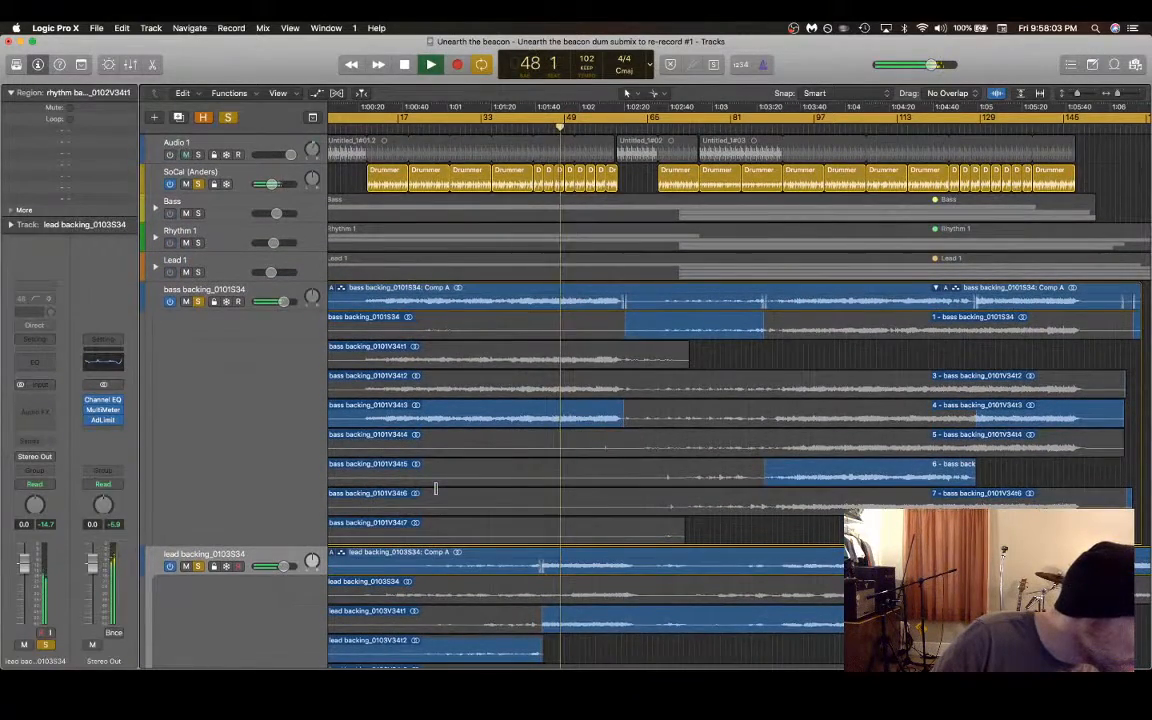
pyautogui.scroll(-2, 435, 488)
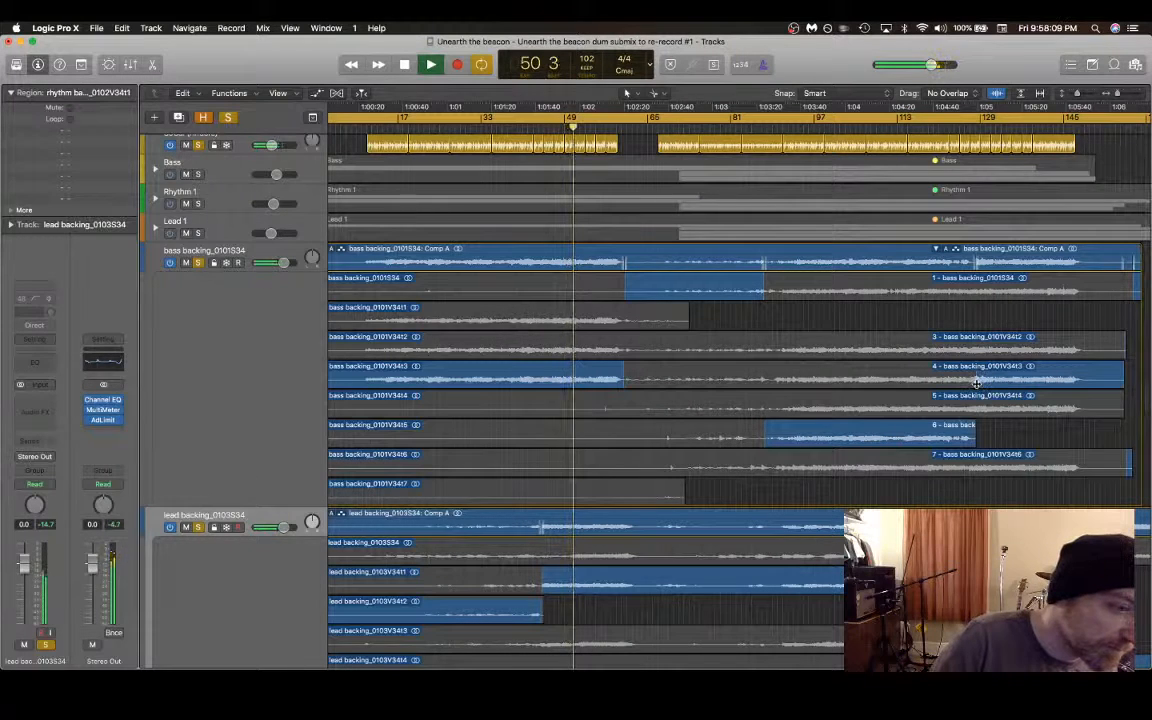
pyautogui.moveTo(976, 383); pyautogui.dragTo(768, 378)
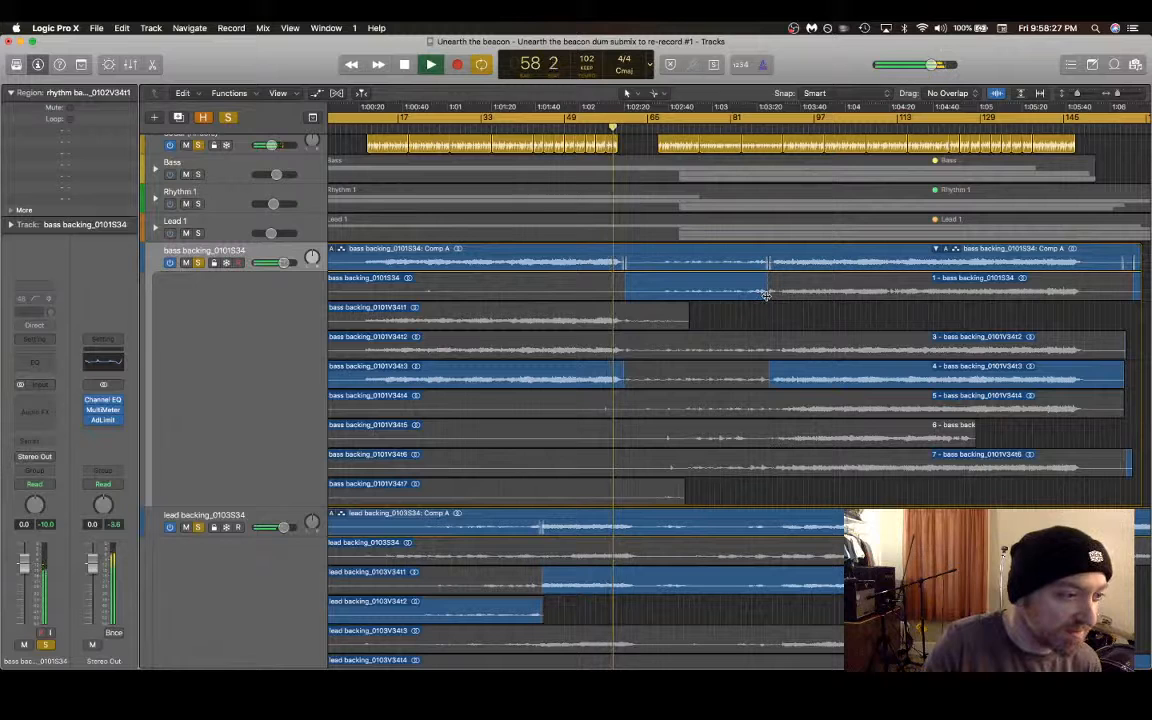
pyautogui.moveTo(765, 295); pyautogui.dragTo(766, 297)
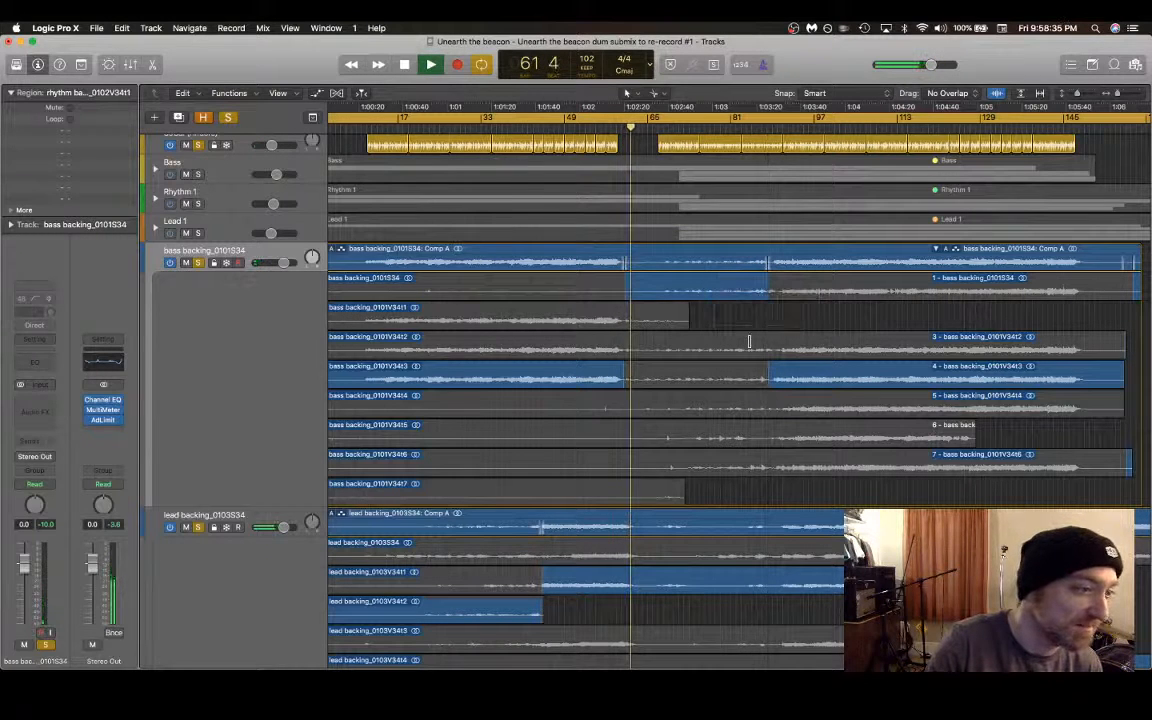
# Step: Start the rhythm comp's closing take 12 section, rhythm backing_0102V34t13, earlier at about bar 149, shortening take 7's section
pyautogui.scroll(-5, 817, 356)
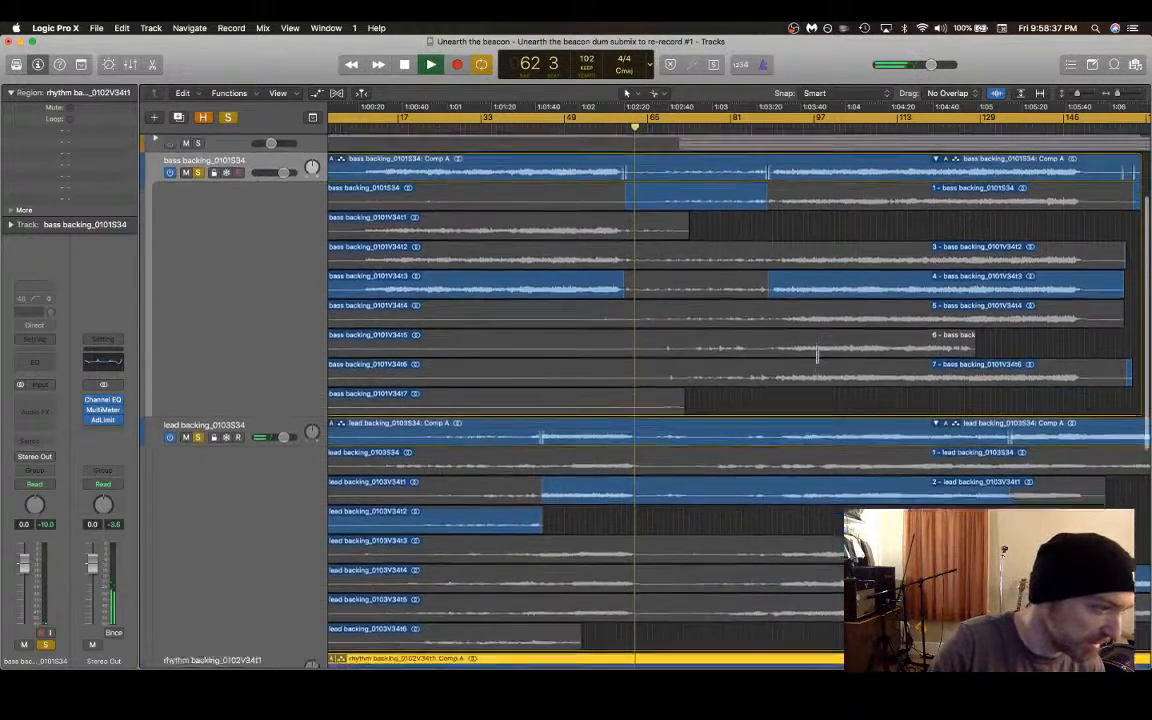
pyautogui.scroll(-10, 817, 356)
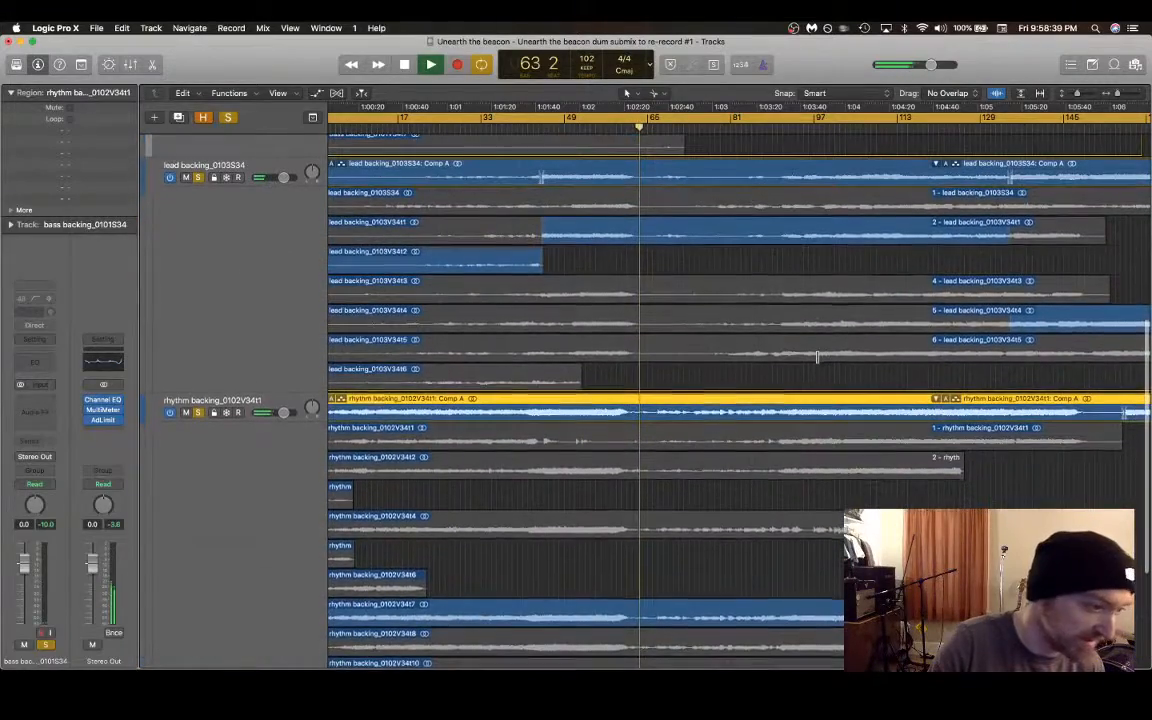
pyautogui.scroll(-4, 817, 356)
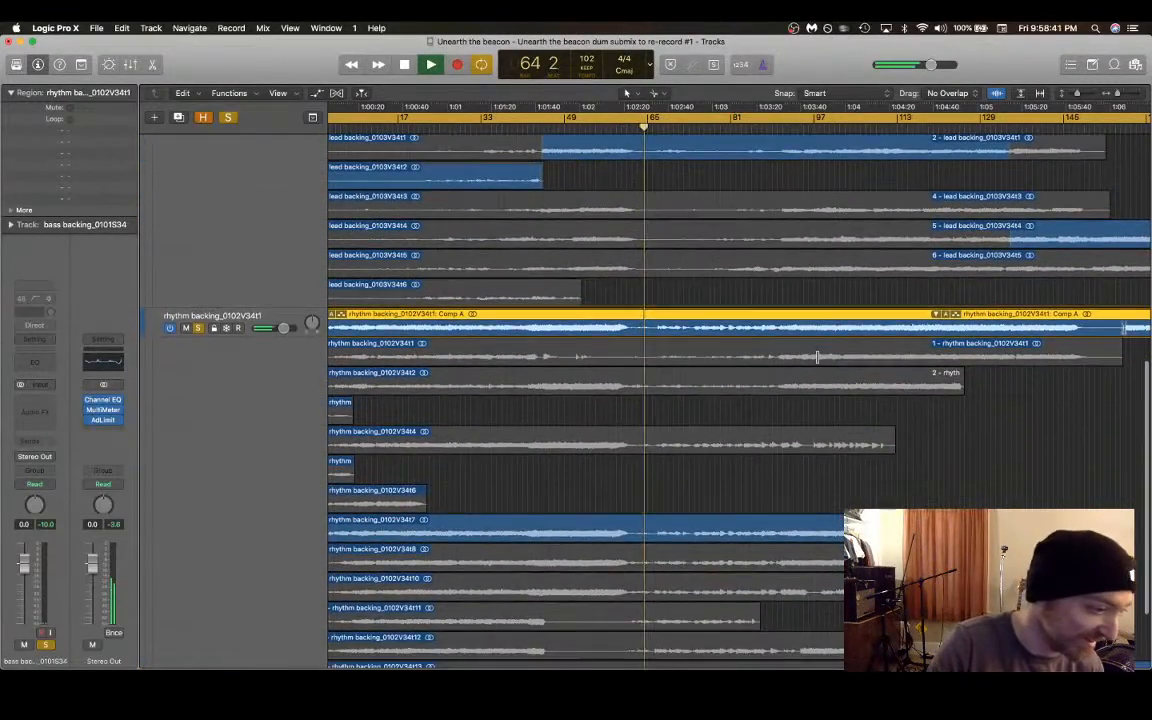
pyautogui.scroll(-4, 817, 356)
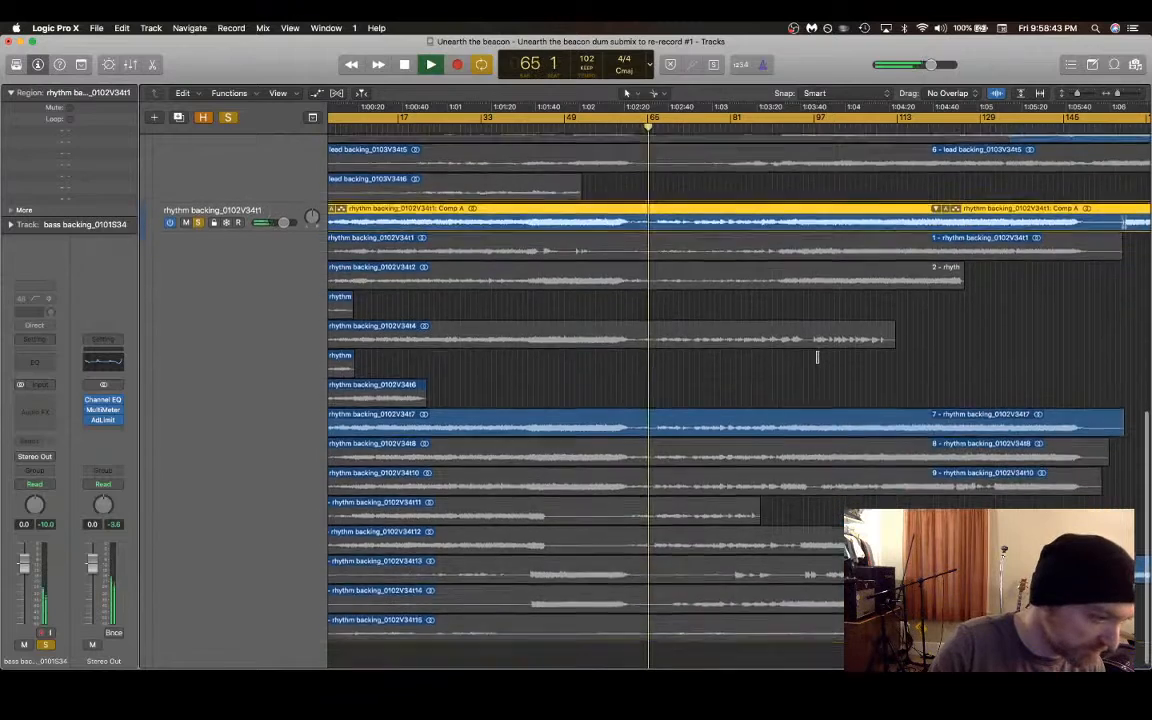
pyautogui.hscroll(10, 817, 356)
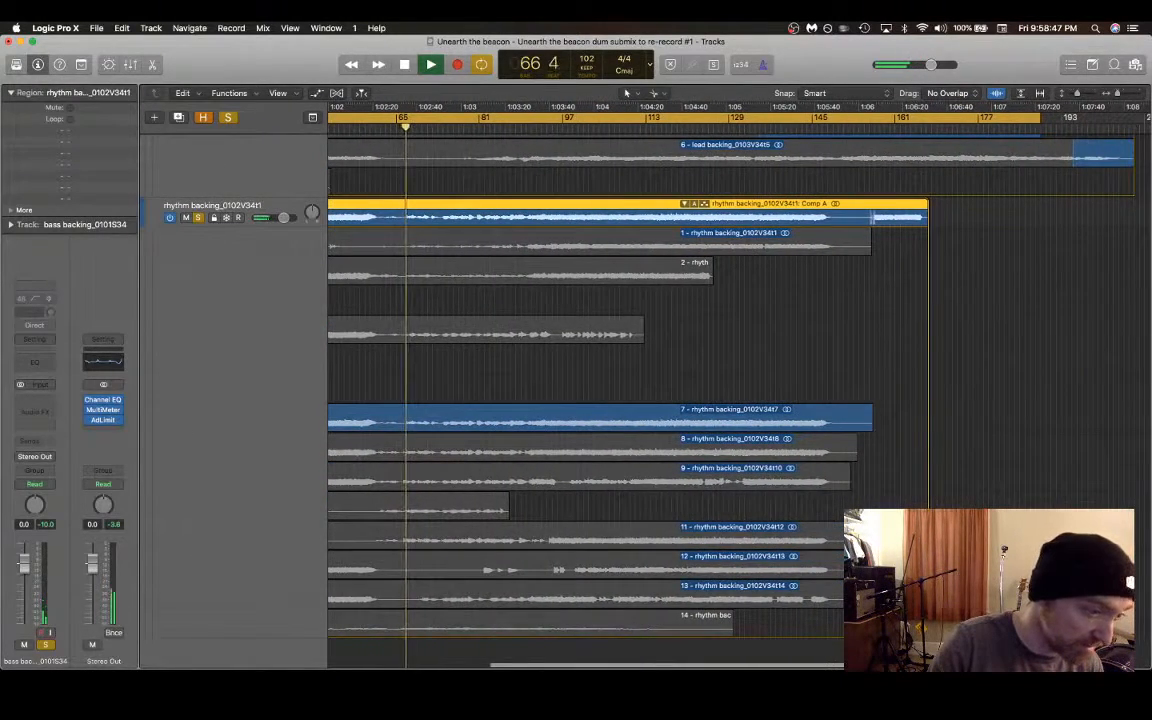
pyautogui.moveTo(879, 573); pyautogui.dragTo(831, 576)
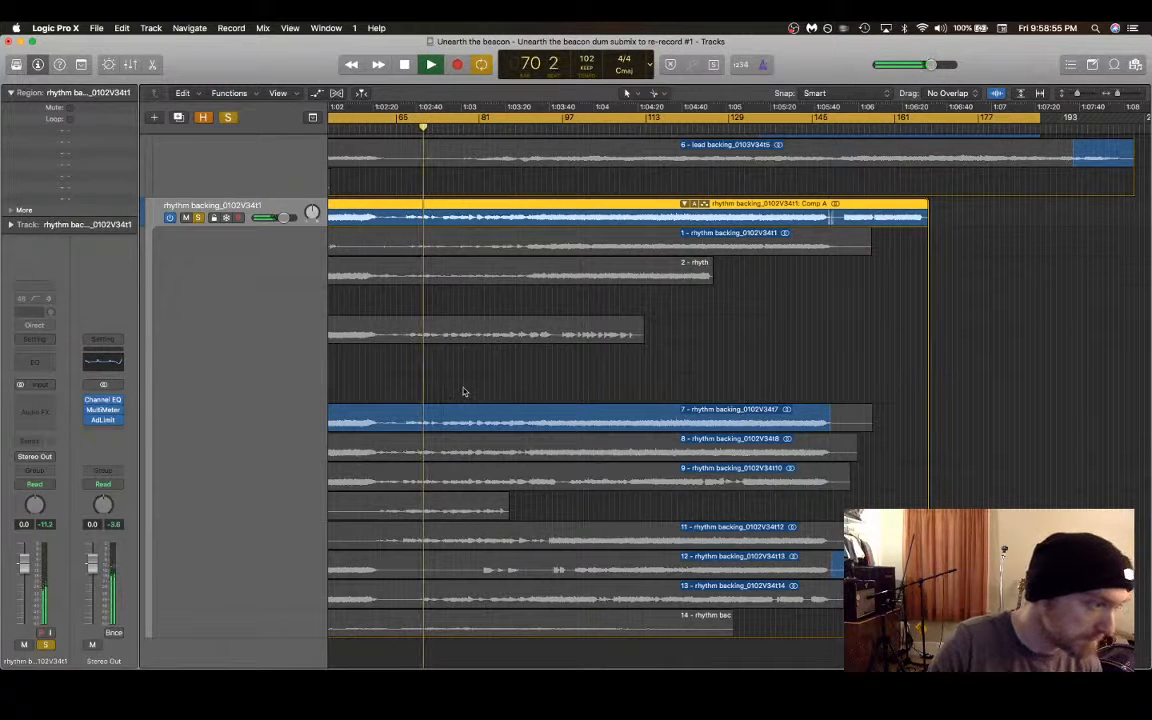
# Step: Stop playback at about bar 92 and remove take 6's section, lead backing_0103V34t5, from the end of the lead comp
pyautogui.scroll(3, 467, 376)
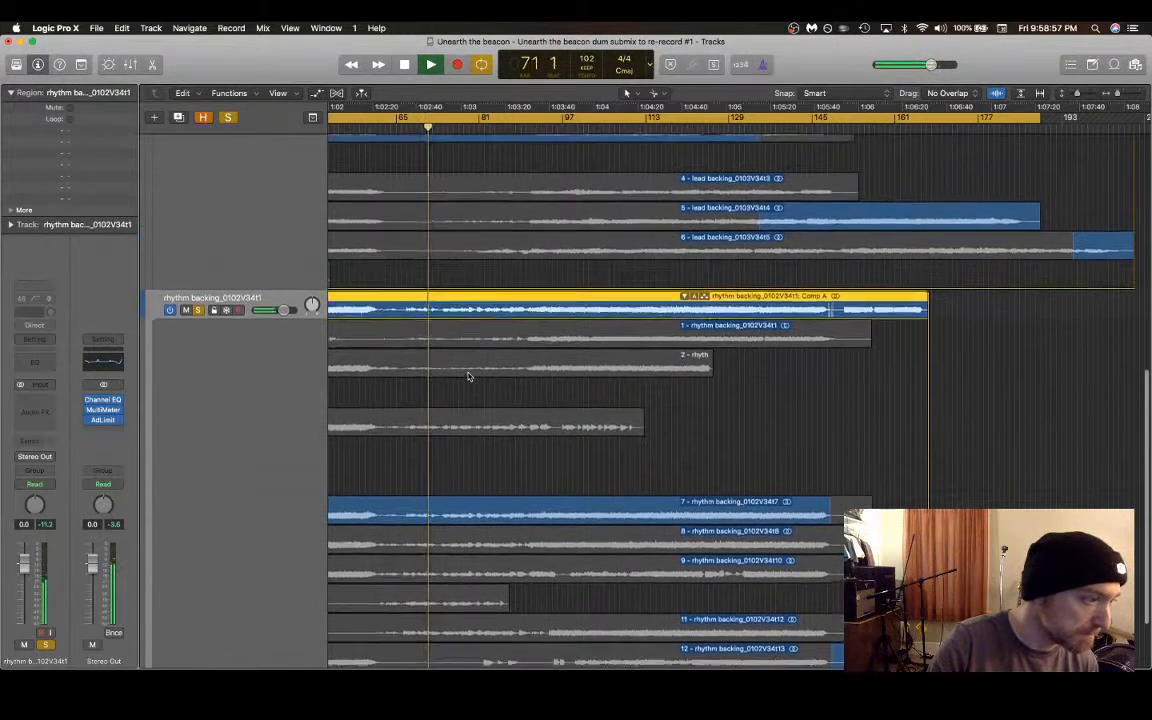
pyautogui.scroll(5, 464, 307)
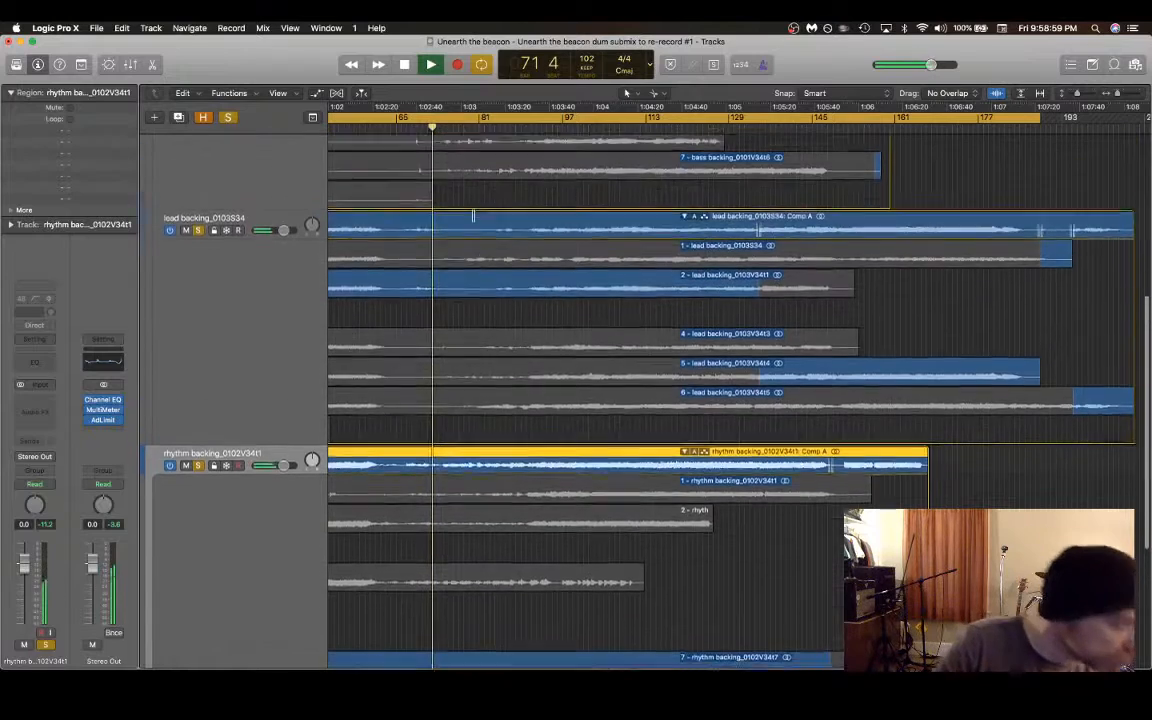
pyautogui.scroll(2, 473, 214)
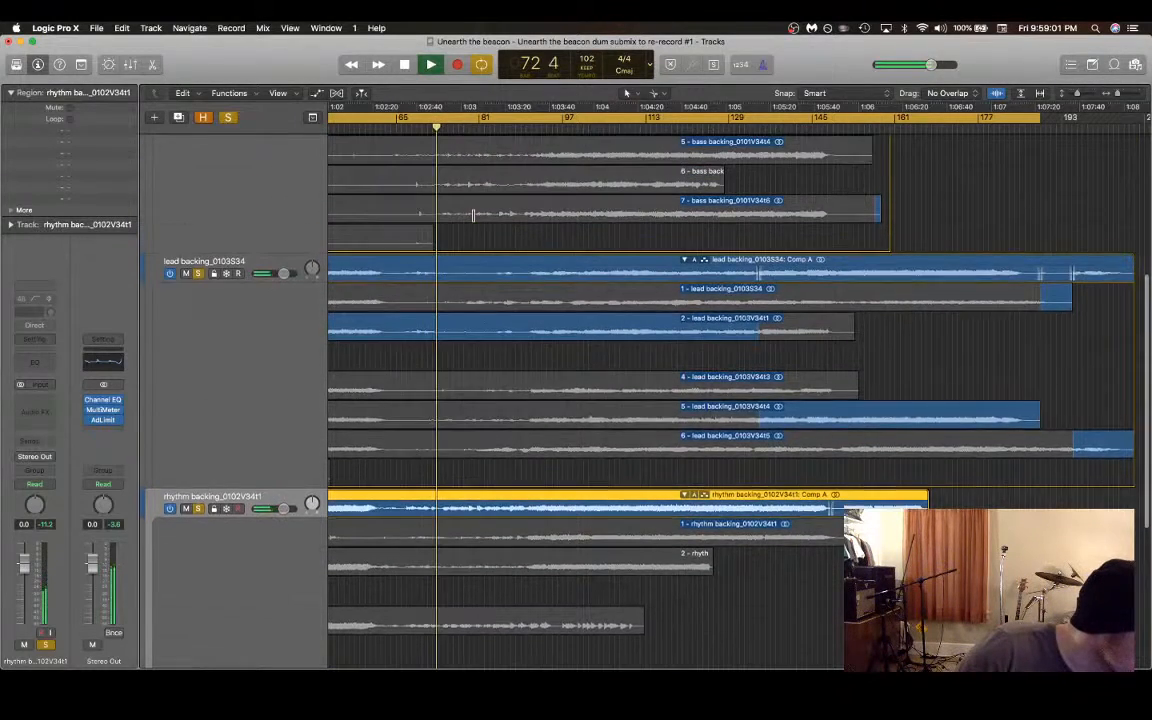
pyautogui.scroll(-1, 473, 214)
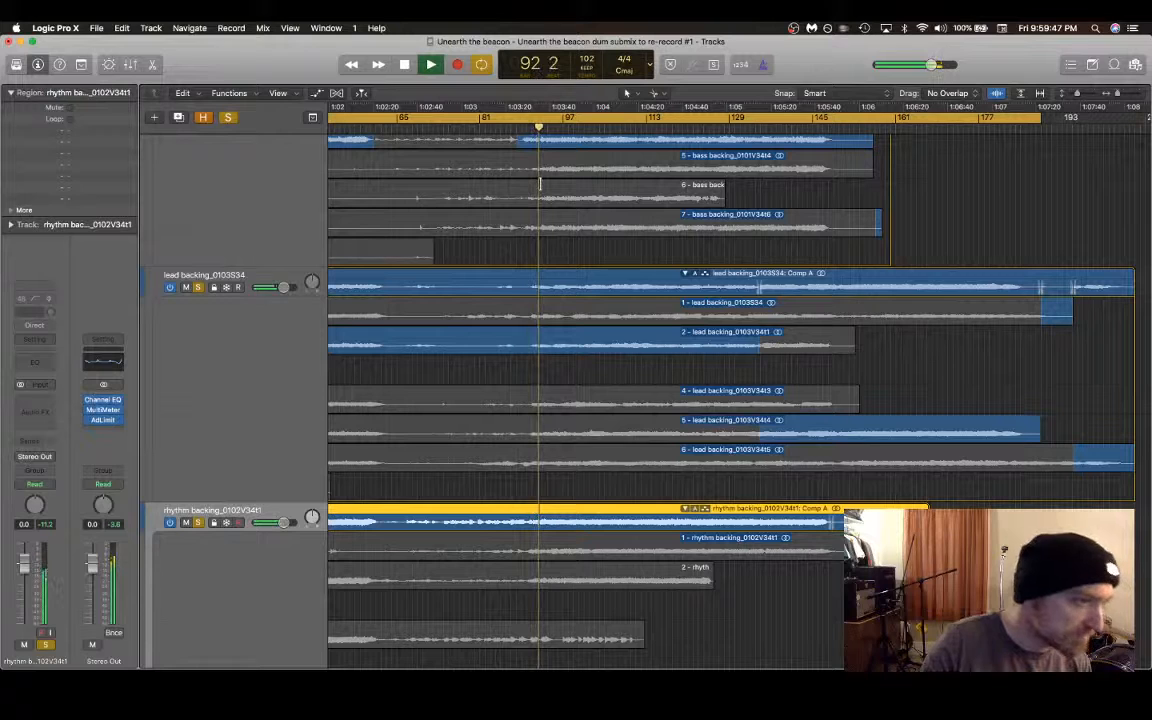
pyautogui.press('space')
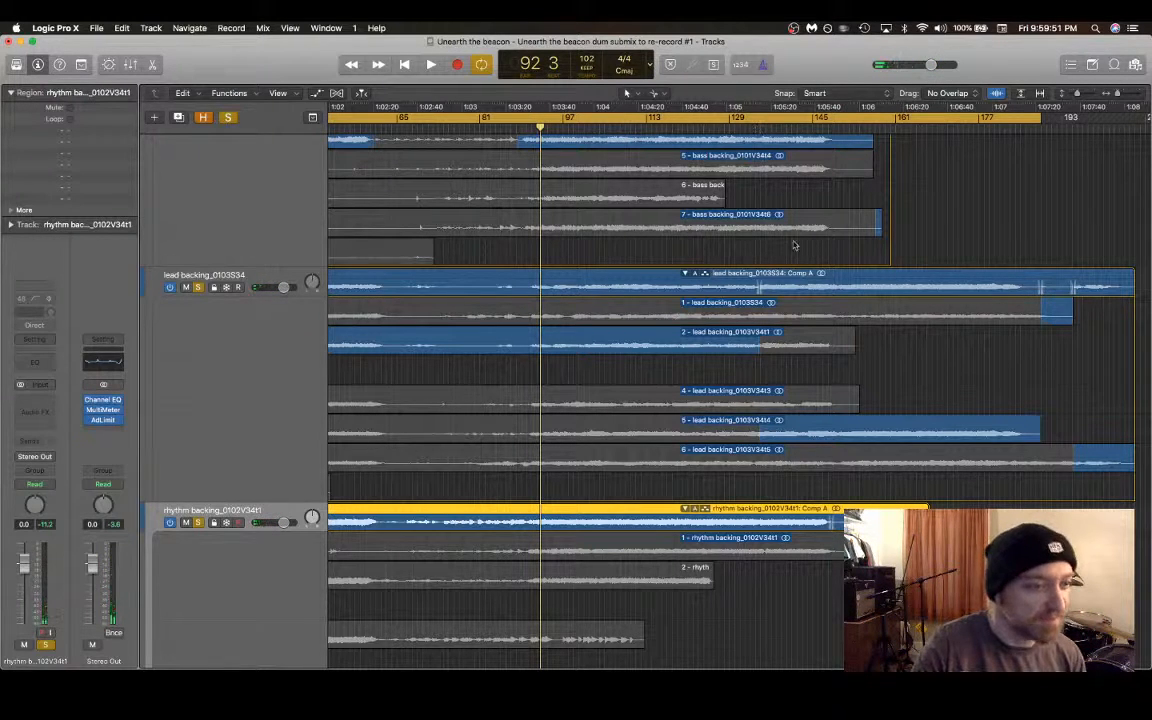
pyautogui.scroll(-5, 959, 318)
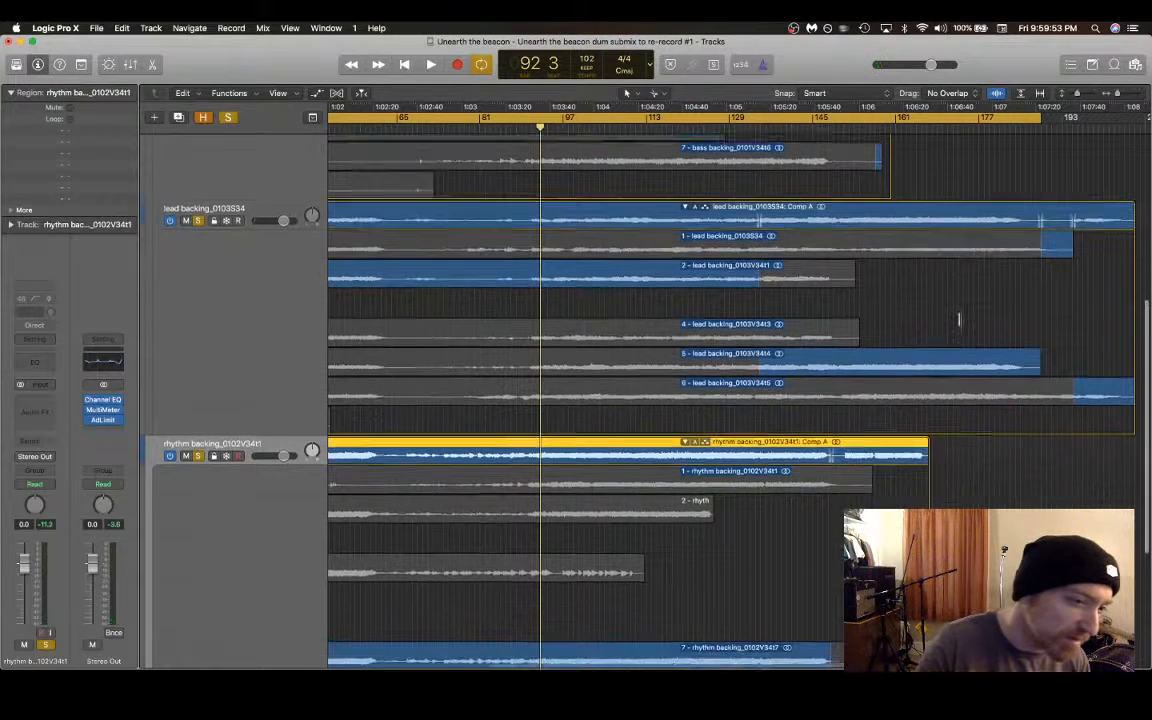
pyautogui.click(1074, 387)
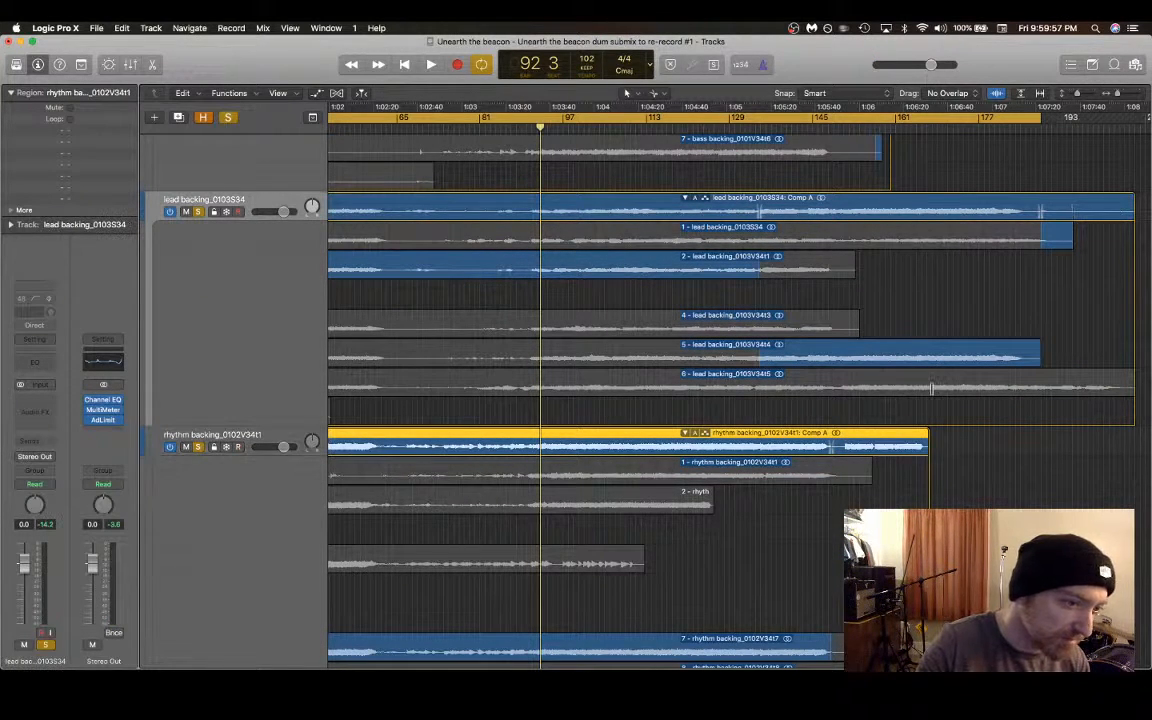
# Step: Play back the soloed comps from about bar 151 to check the ending, and stop at about bar 154
pyautogui.scroll(-10, 931, 387)
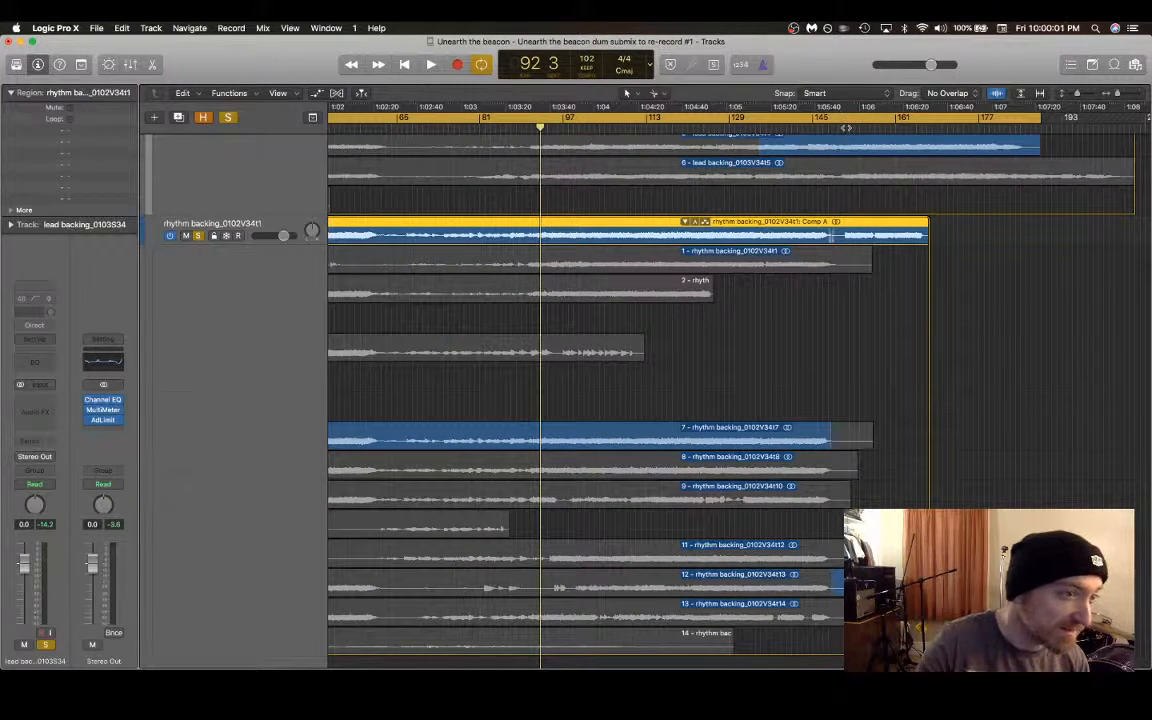
pyautogui.press('space')
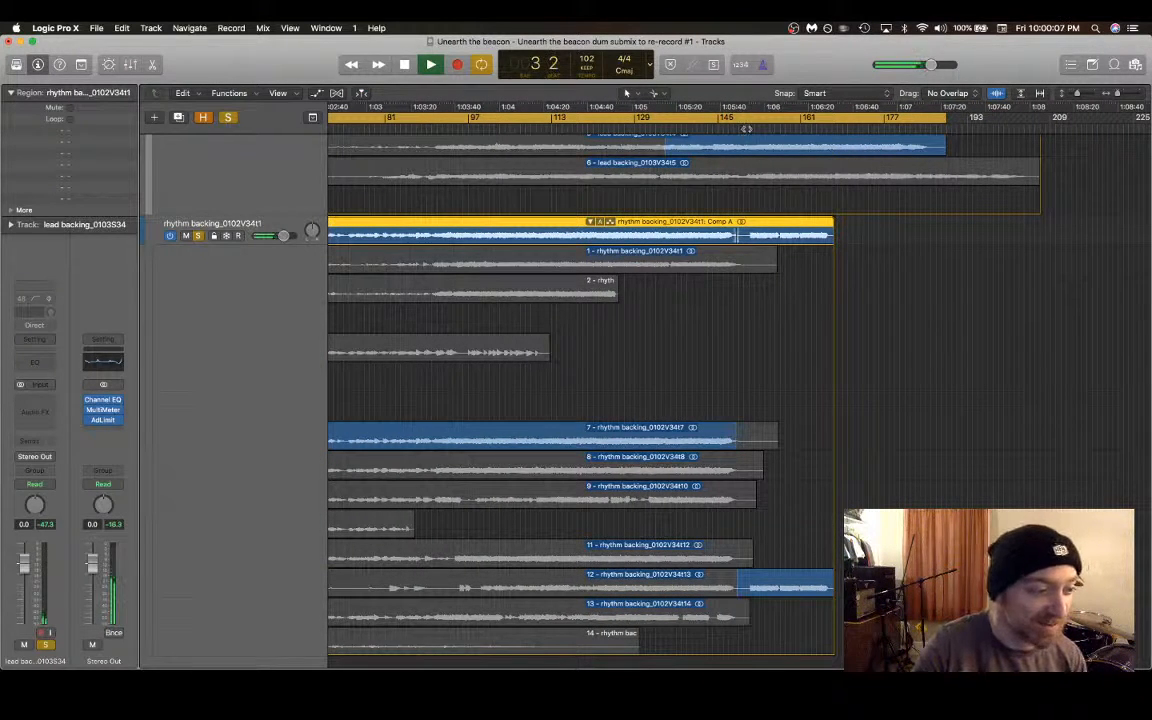
pyautogui.click(748, 128)
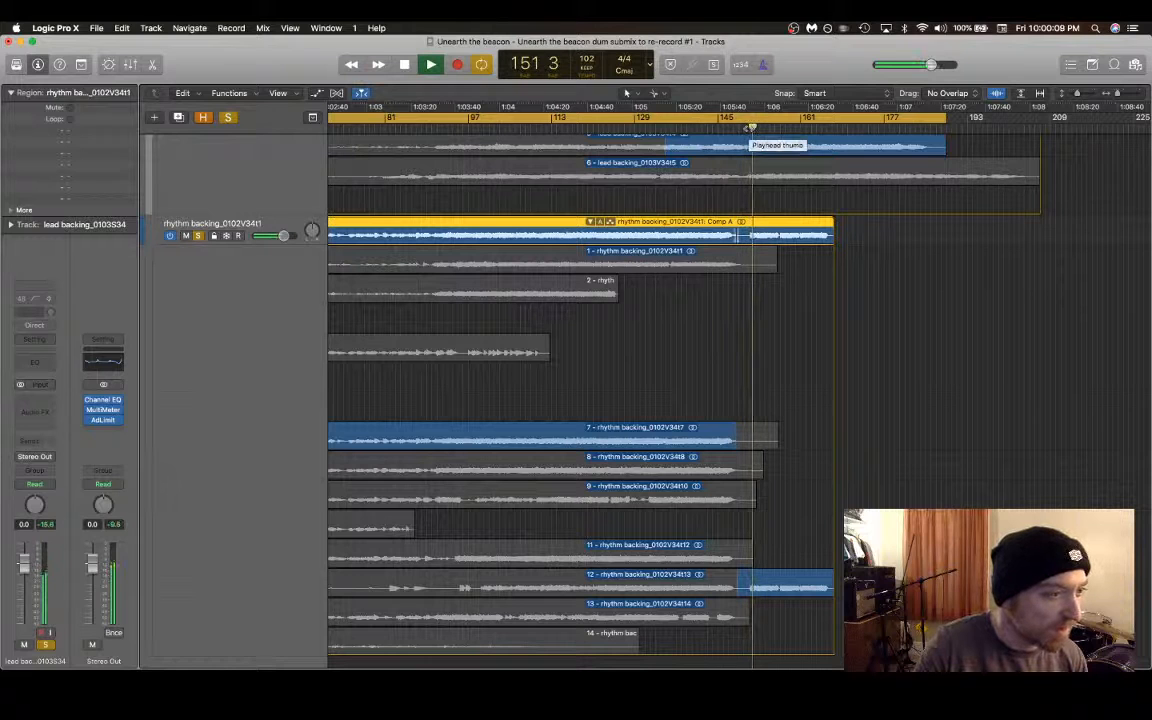
pyautogui.scroll(5, 607, 172)
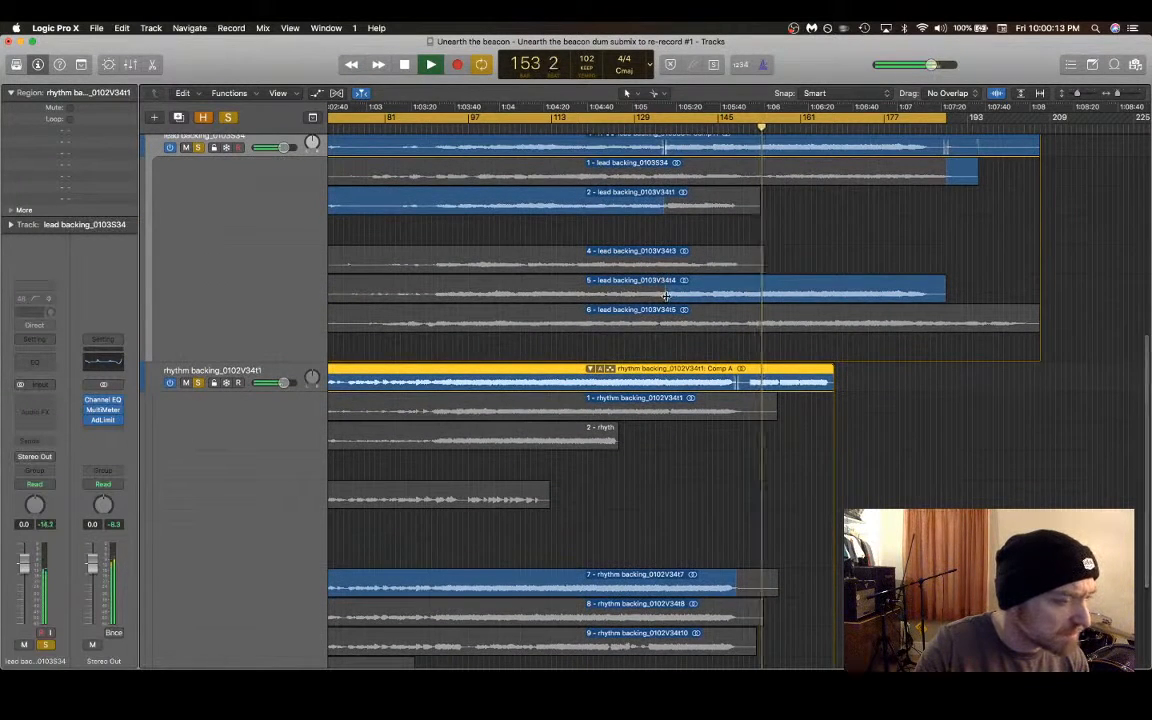
pyautogui.press('space')
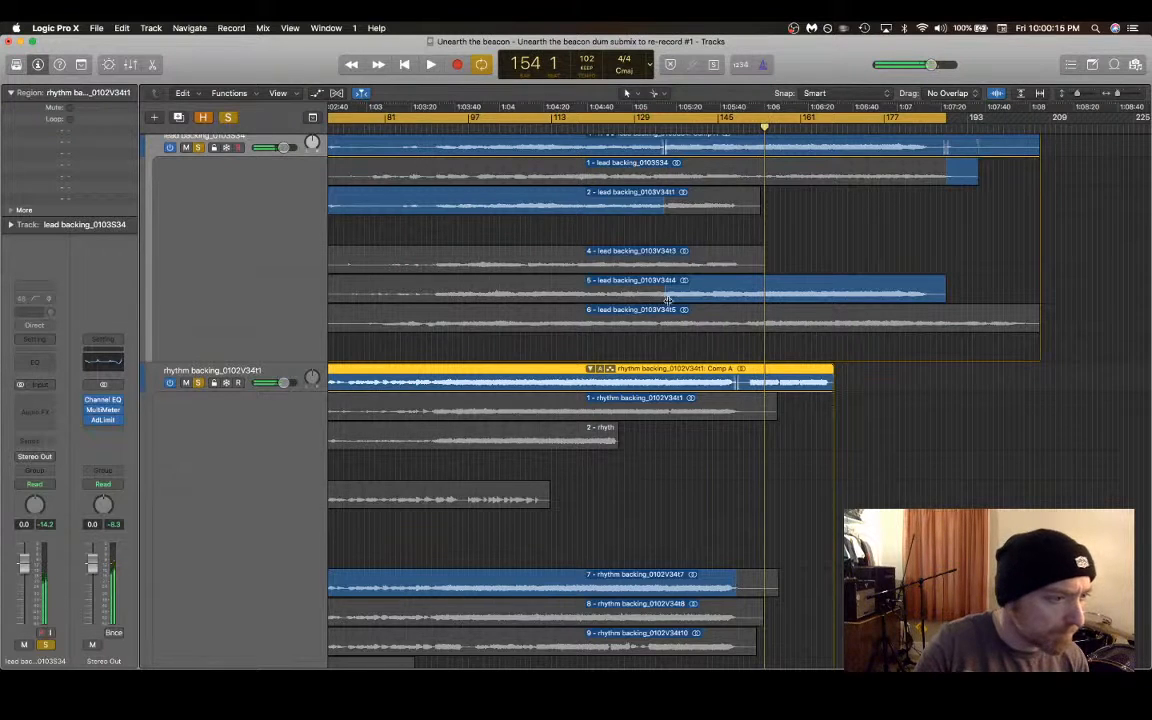
# Step: Extend the lead comp's take 2 section to the take's end, removing take 5's section, and play back from bar 1
pyautogui.hscroll(-10, 789, 557)
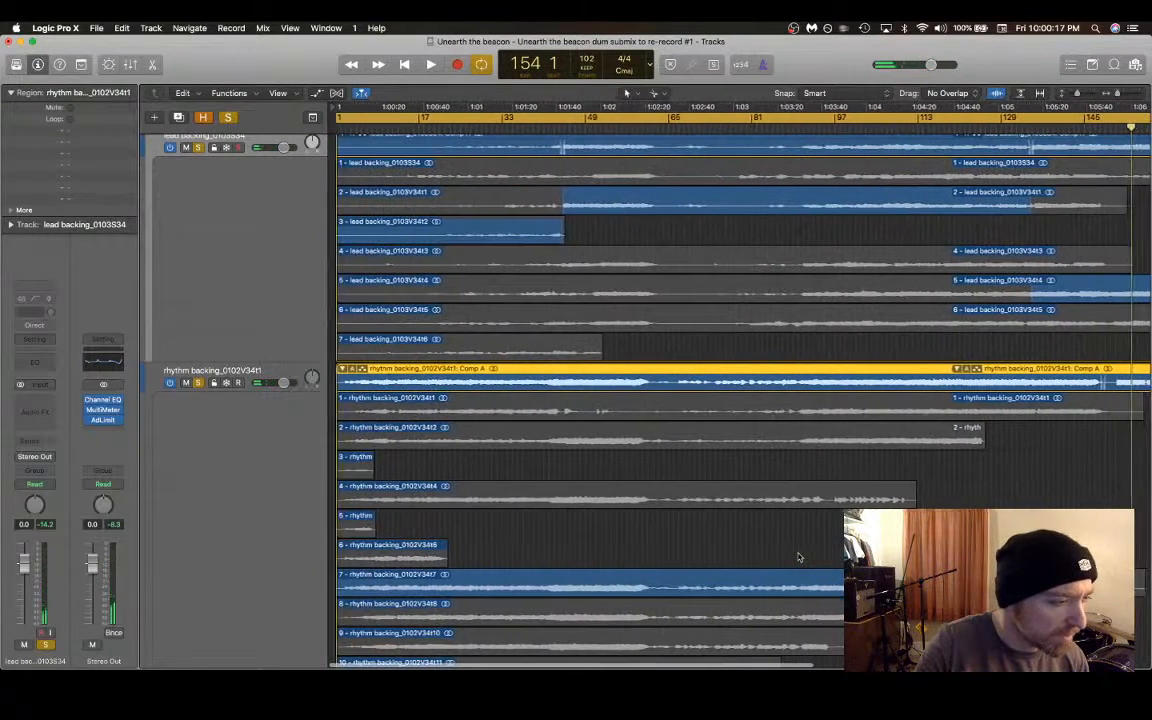
pyautogui.hscroll(10, 798, 557)
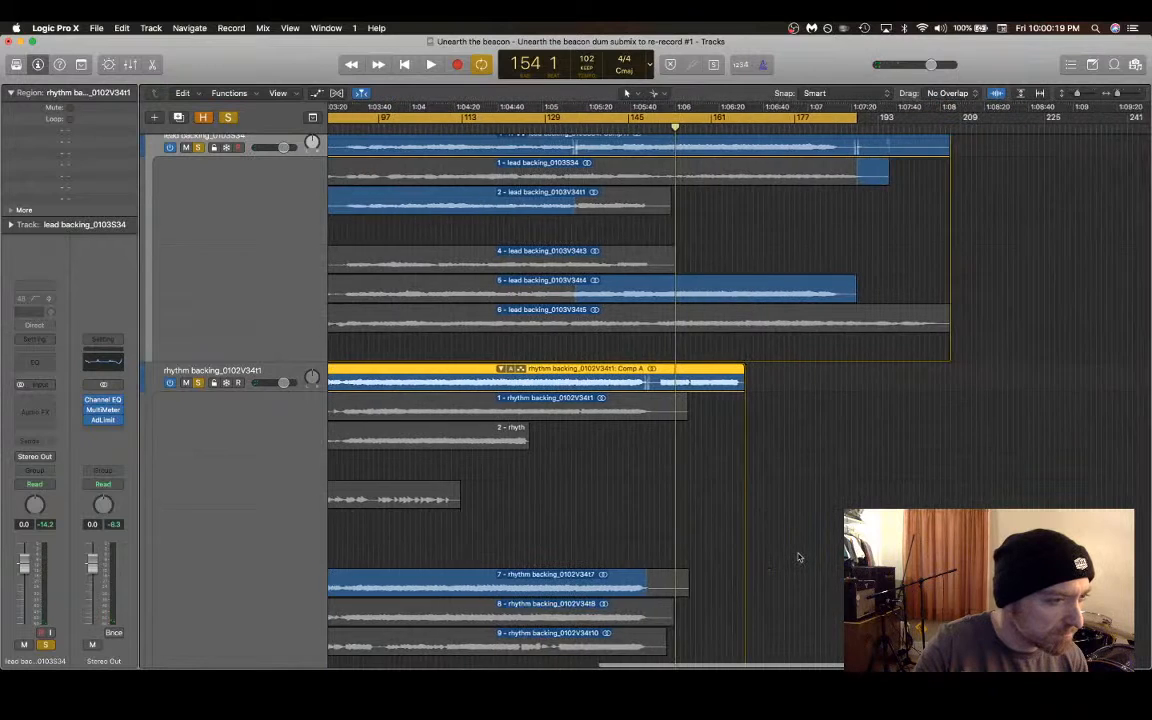
pyautogui.scroll(5, 798, 557)
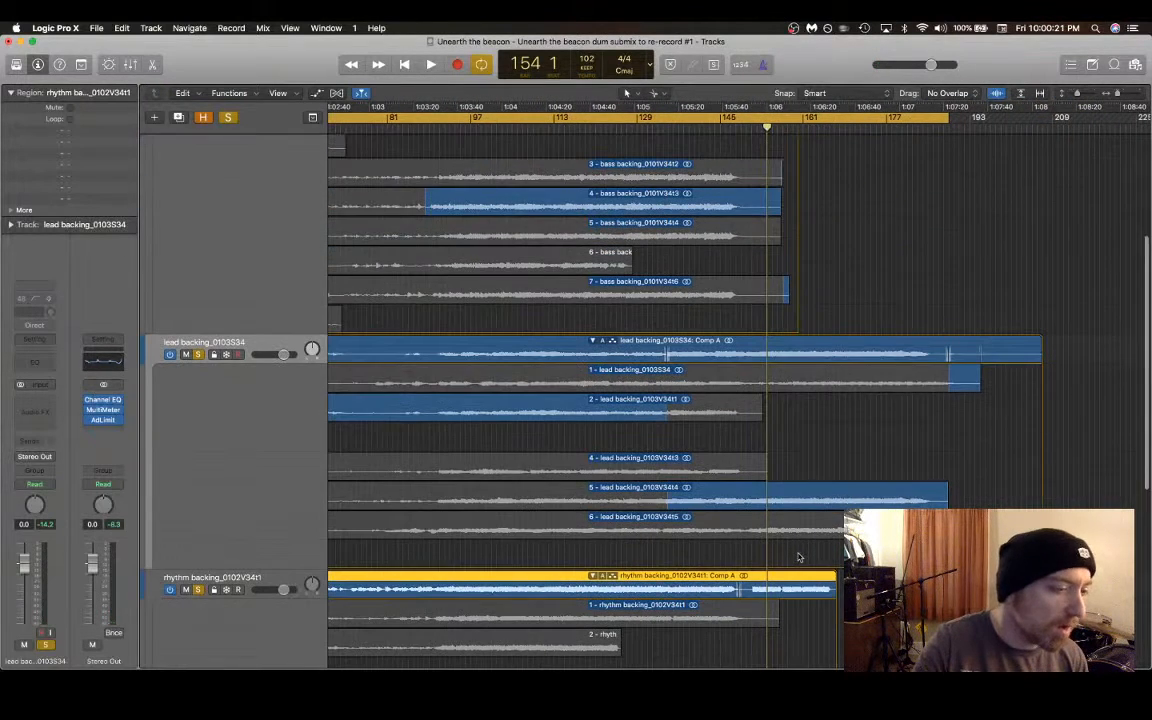
pyautogui.moveTo(666, 499); pyautogui.dragTo(1055, 487)
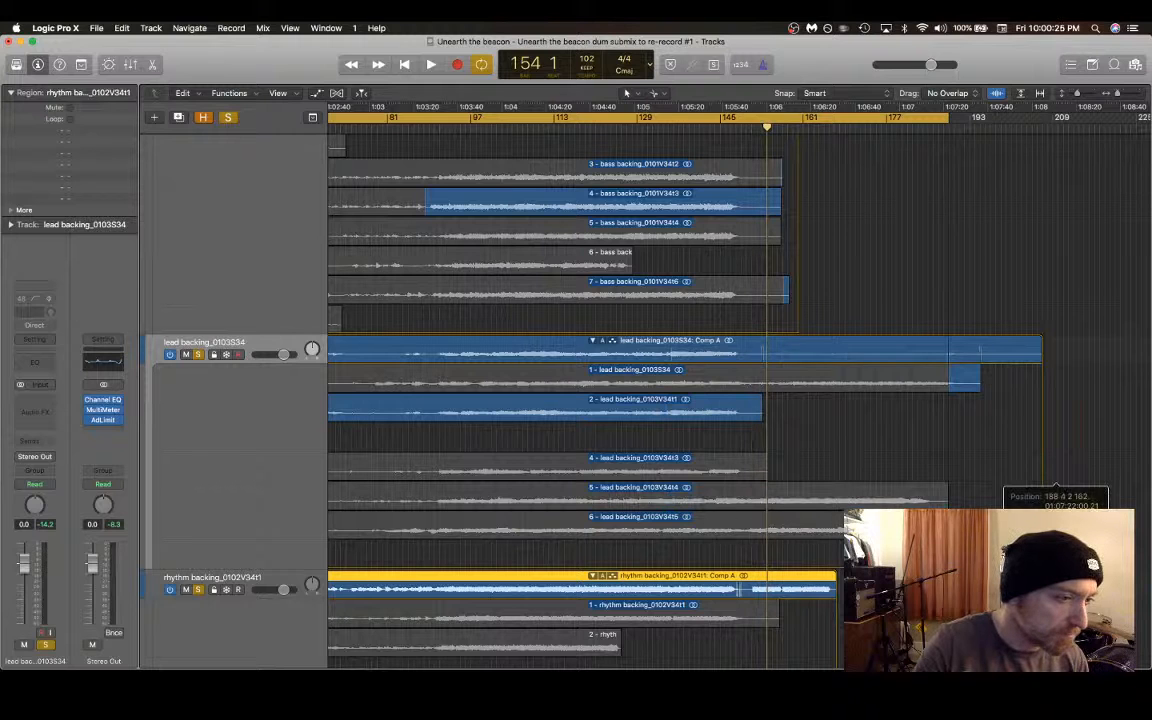
pyautogui.press('space')
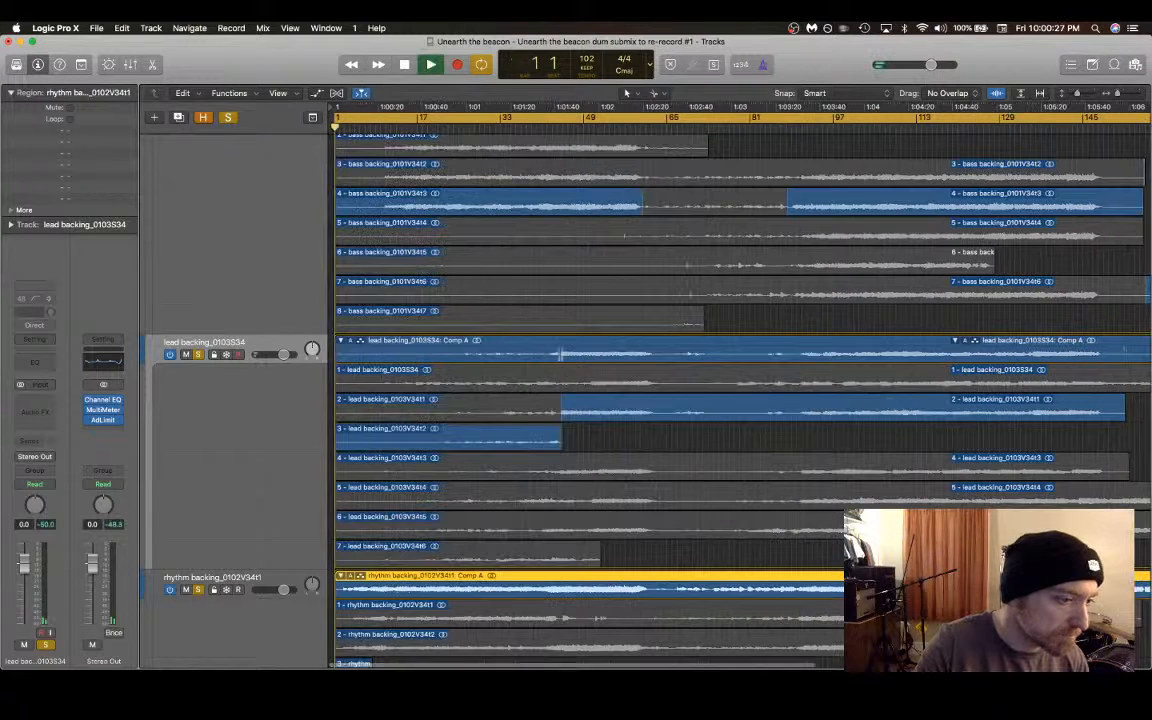
# Step: Stop playback, turn off cycle mode, and briefly audition the soloed comps from bar 151
pyautogui.press('space')
pyautogui.hscroll(5, 908, 455)
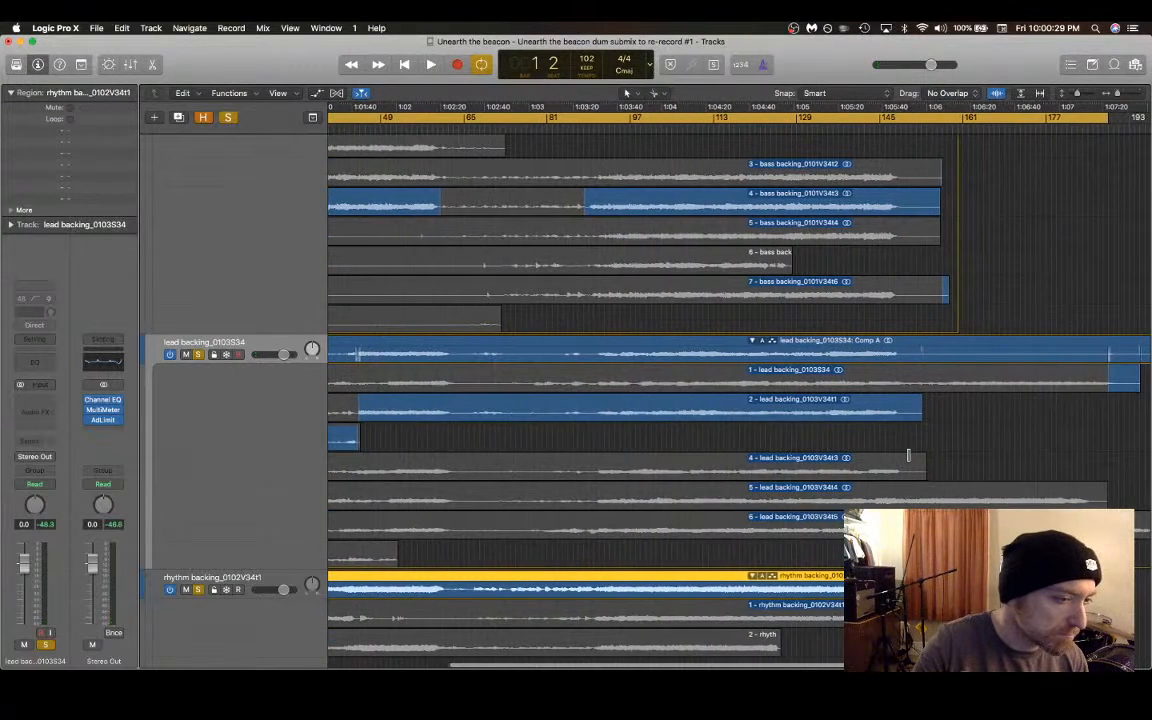
pyautogui.click(920, 118)
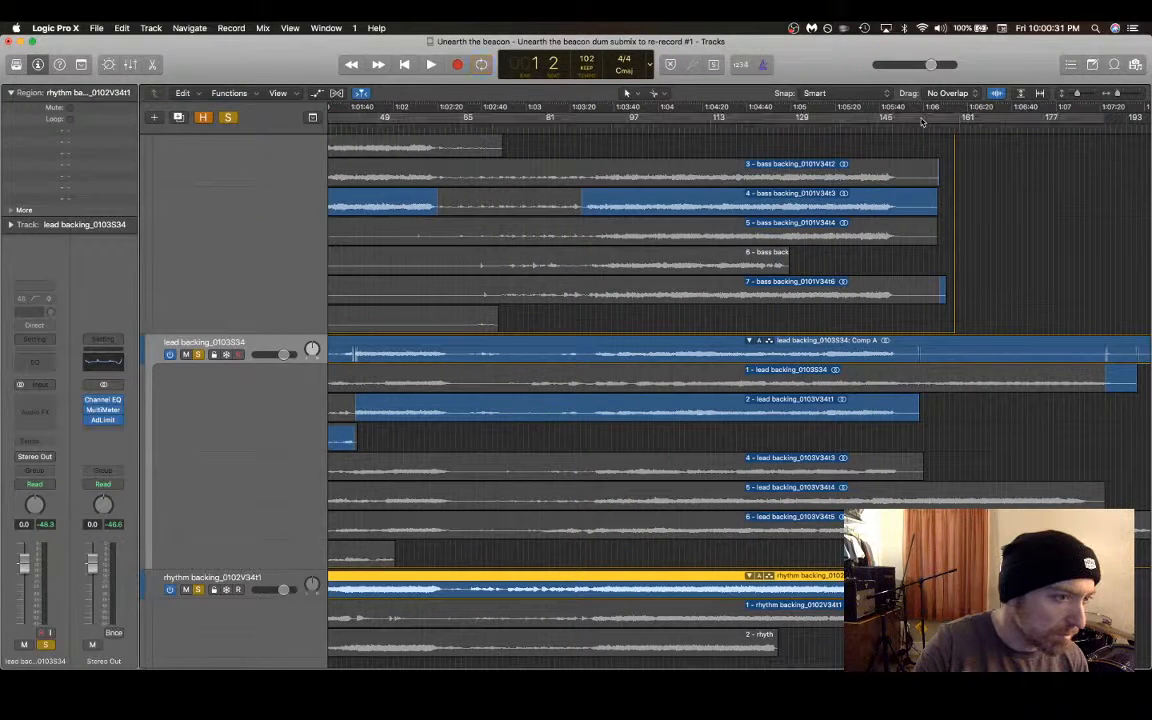
pyautogui.click(912, 128)
pyautogui.moveTo(912, 128); pyautogui.dragTo(906, 128)
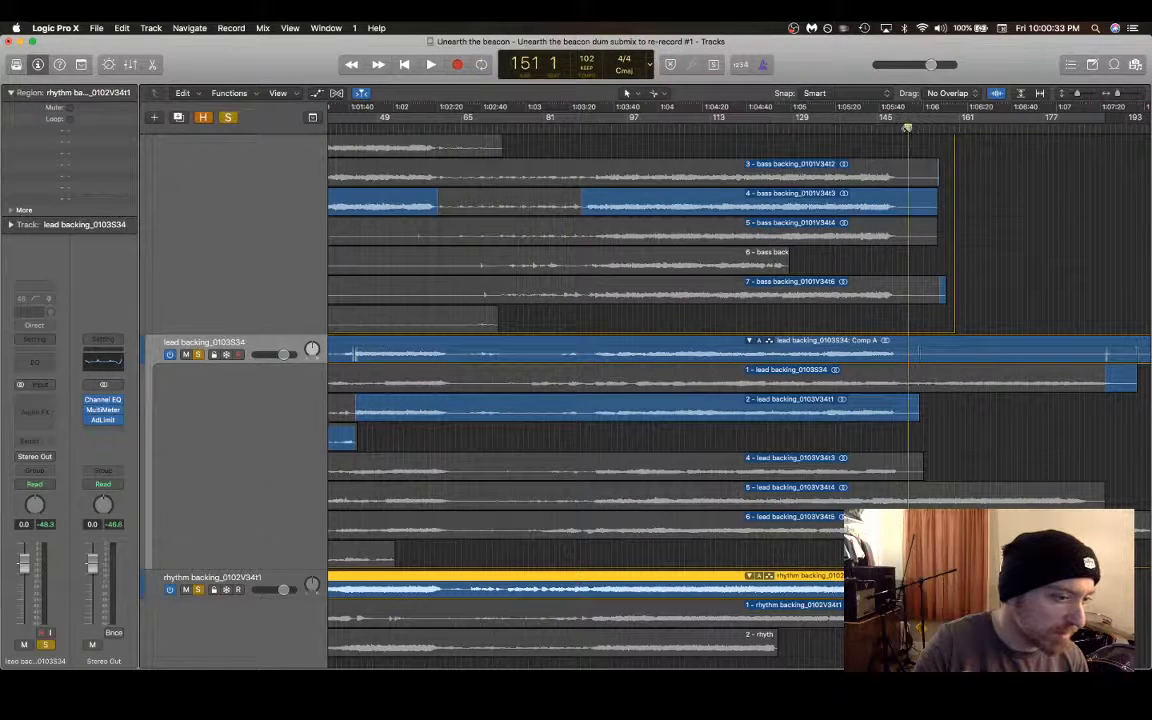
pyautogui.press('space')
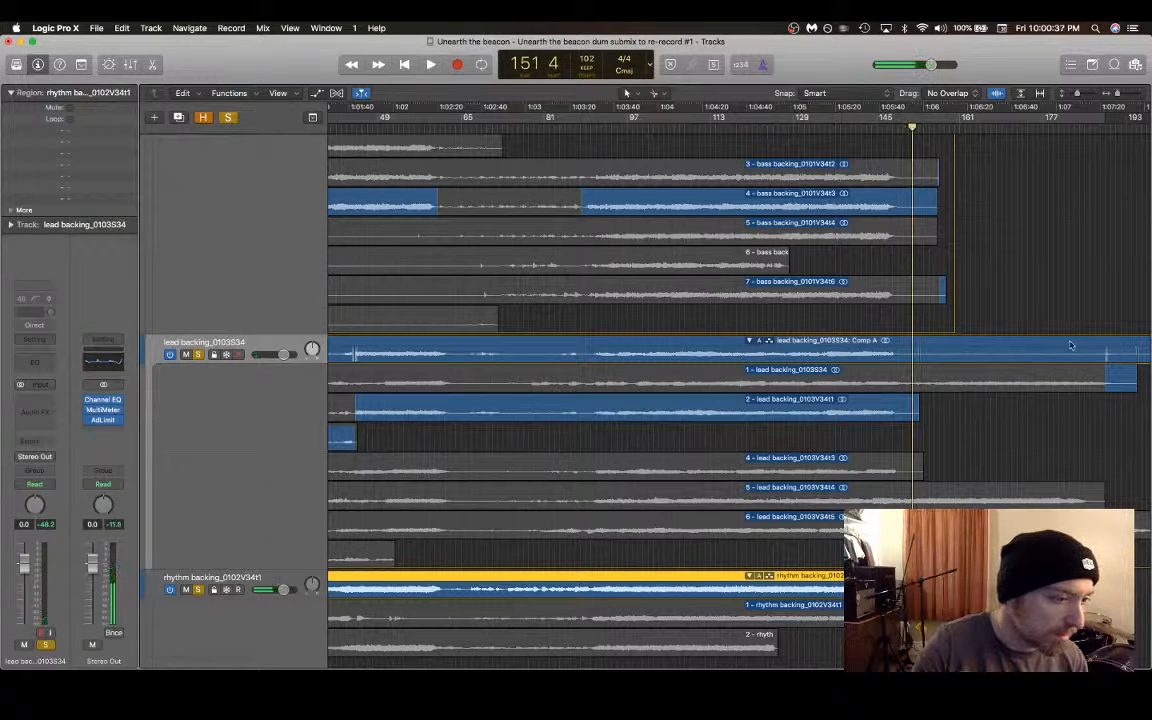
pyautogui.press('space')
# Step: Extend the rhythm comp's take 7 section, rhythm backing_0102V34t7, to the take's end, removing the closing section from the other take
pyautogui.scroll(-3, 1070, 345)
pyautogui.scroll(-2, 1070, 345)
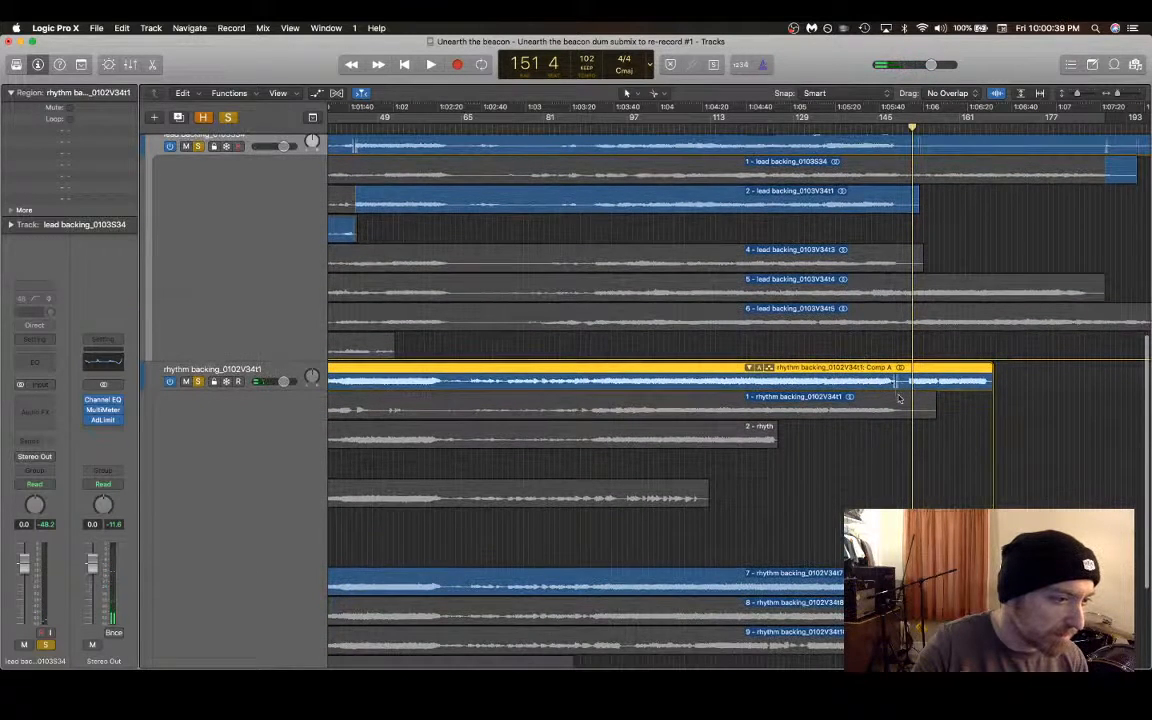
pyautogui.scroll(-4, 906, 485)
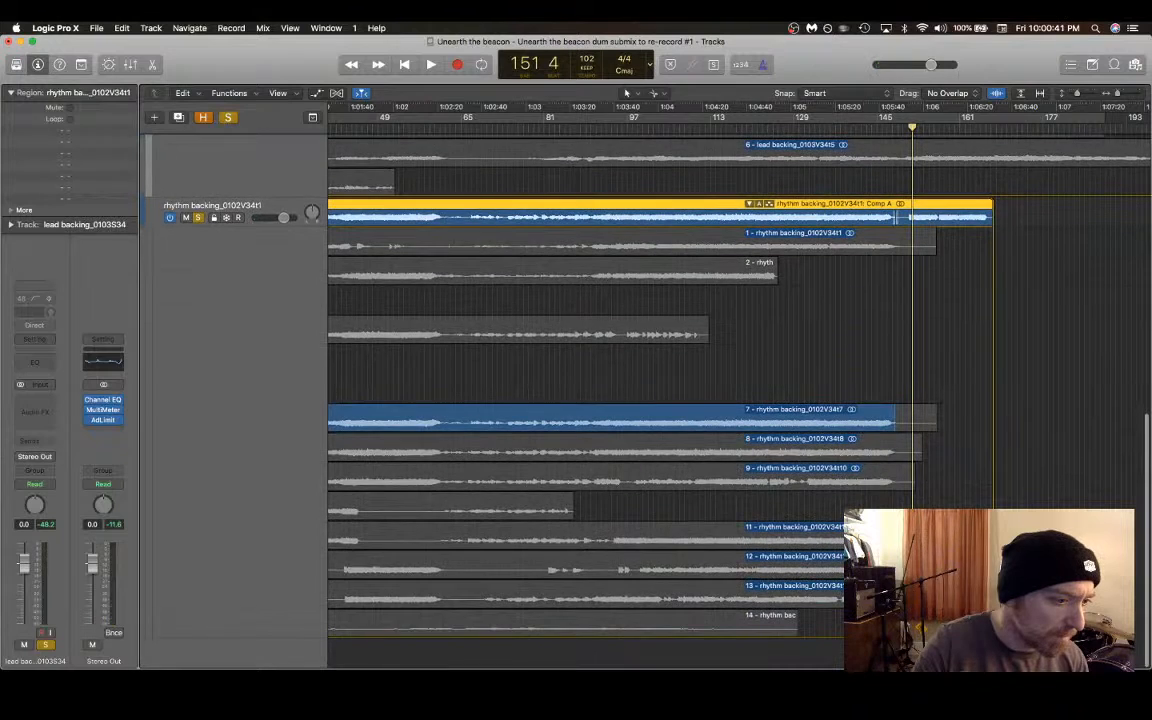
pyautogui.moveTo(896, 541); pyautogui.dragTo(986, 541)
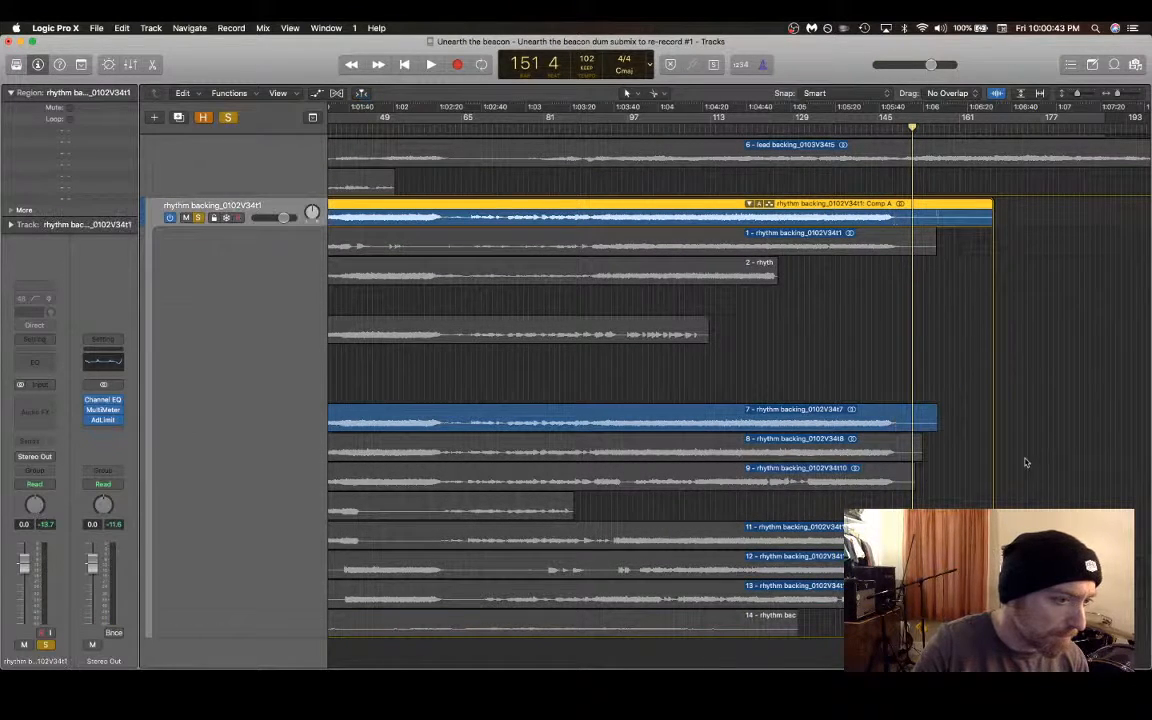
# Step: Start the lead comp's closing take 1 section, lead backing_0103S34, earlier at about bar 151, and audition the ending until about bar 173
pyautogui.scroll(10, 1025, 462)
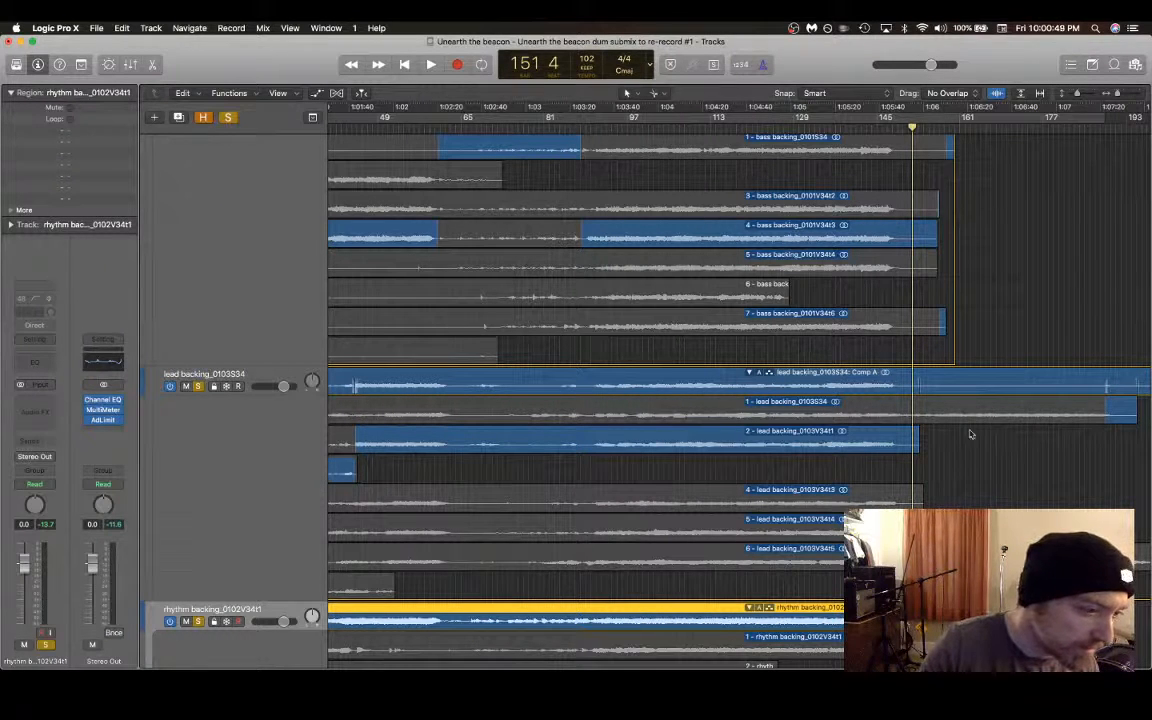
pyautogui.moveTo(1104, 414); pyautogui.dragTo(913, 400)
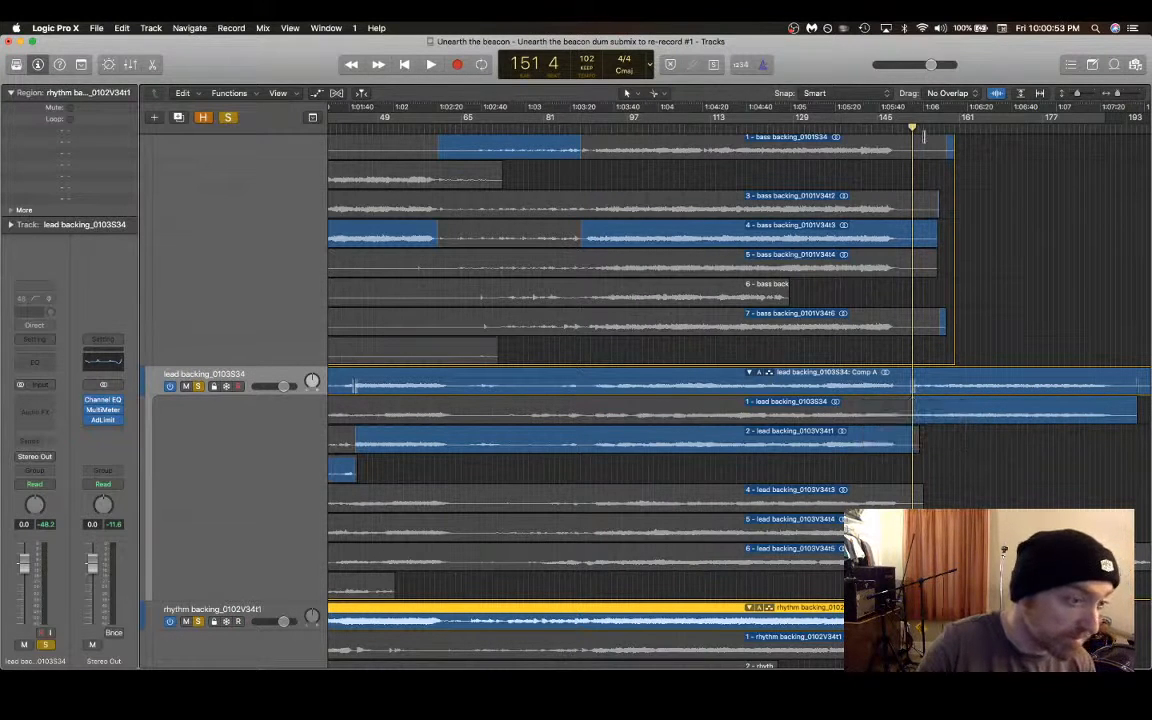
pyautogui.press('space')
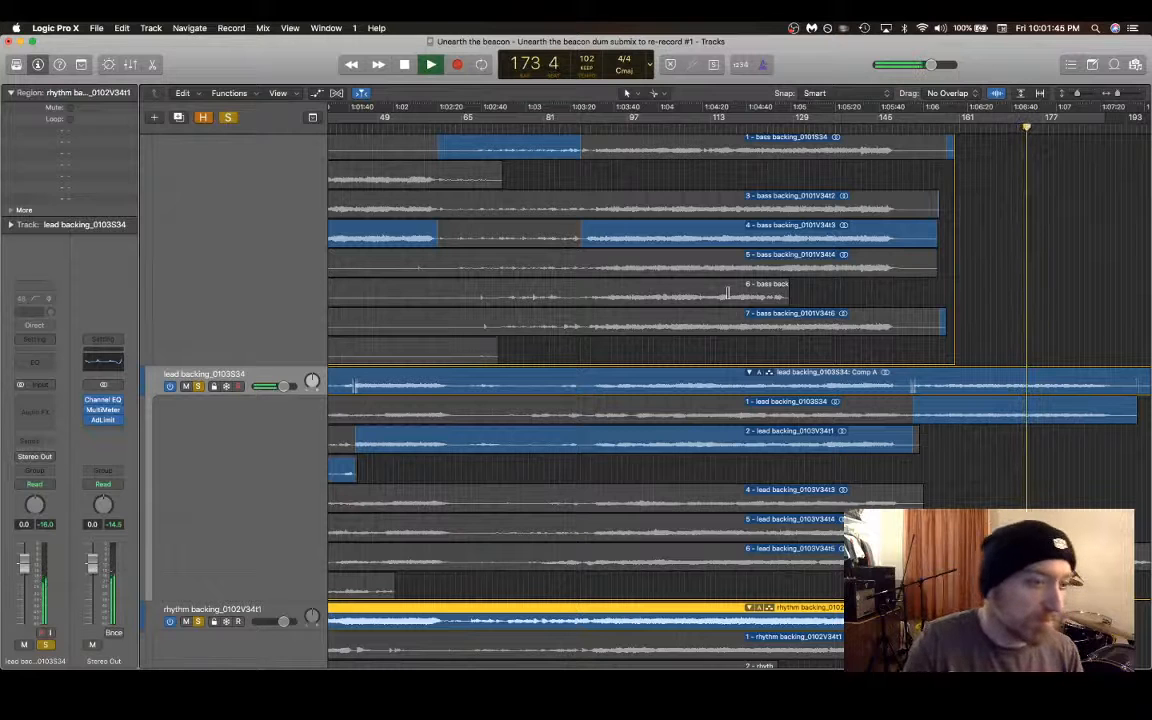
pyautogui.press('space')
pyautogui.scroll(2, 997, 318)
pyautogui.scroll(1, 997, 318)
pyautogui.scroll(2, 997, 318)
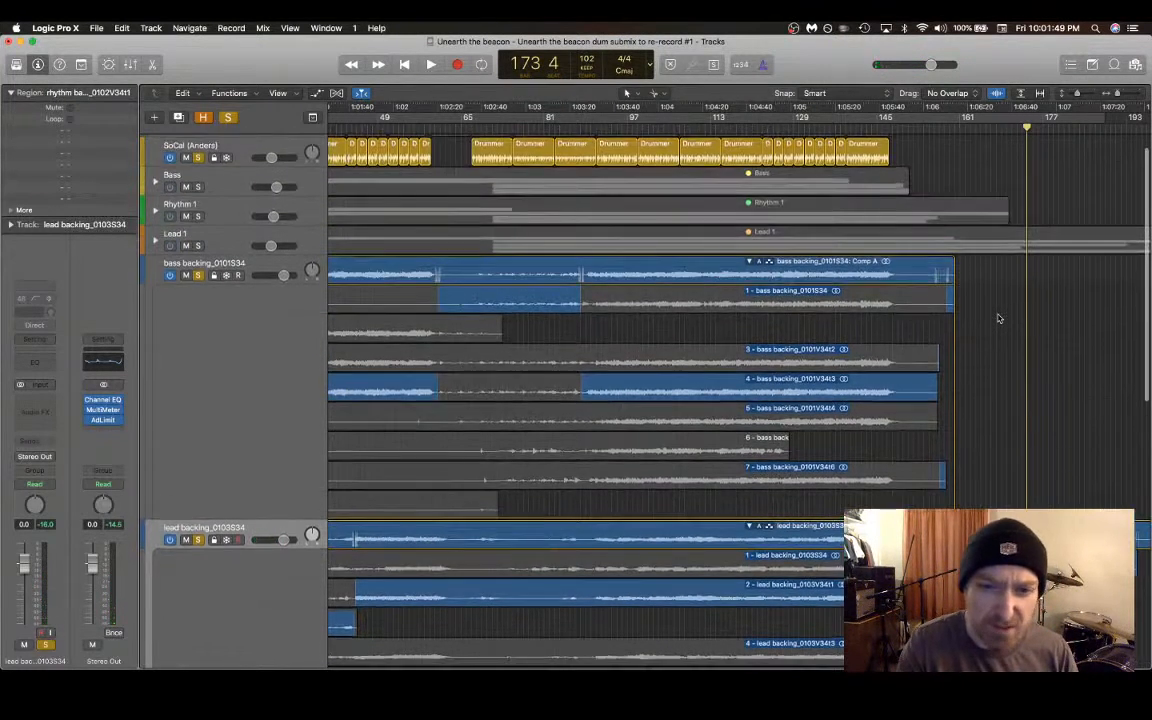